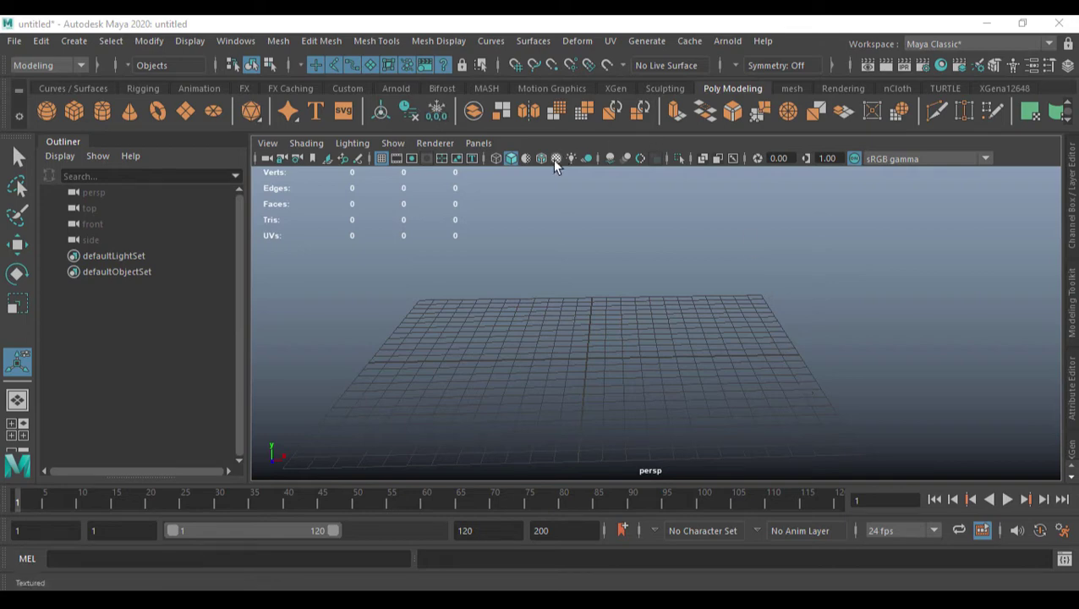
Create a small polygon cube near the middle of the grid and scale it along one axis to roughly equal proportions.
click(73, 110)
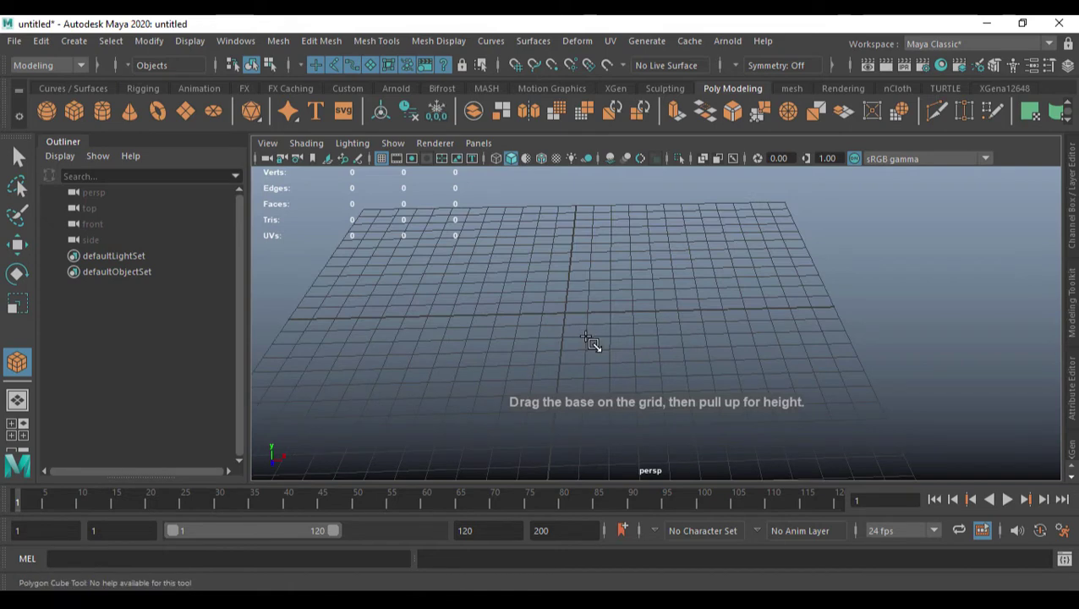
drag(551, 307, 572, 284)
alt+drag(634, 321, 620, 424)
key(r)
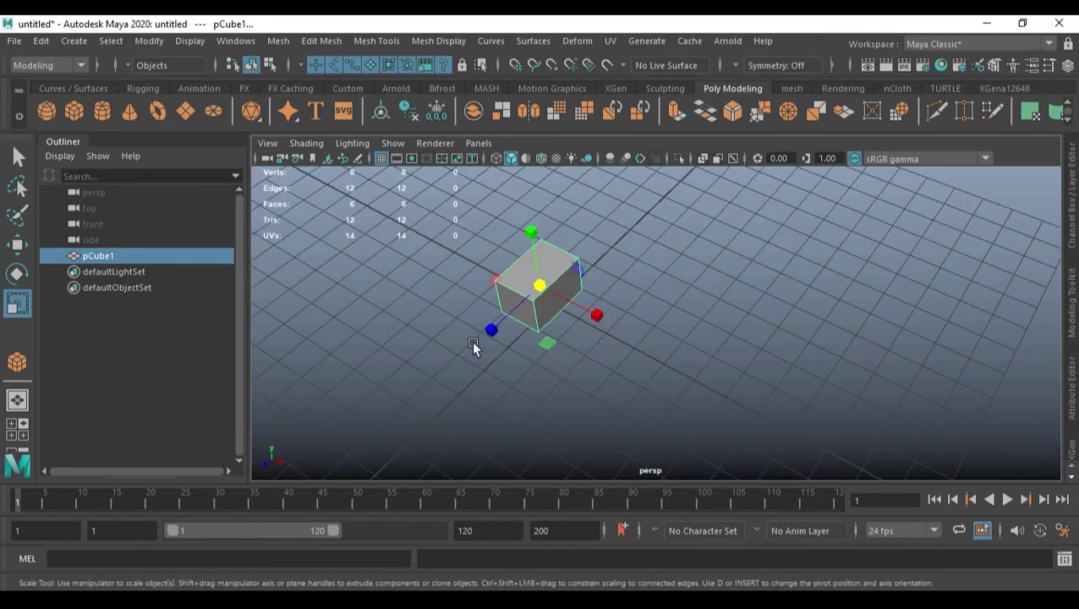
alt+drag(587, 339, 541, 372)
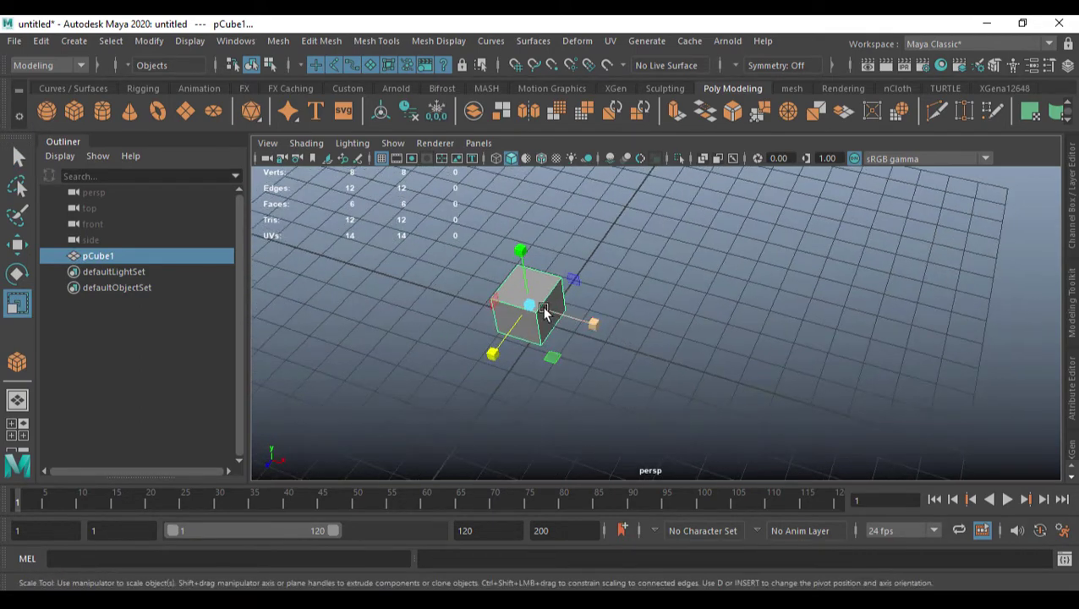
Bevel the cube's edges with a fraction of 0.3 and one segment.
click(759, 111)
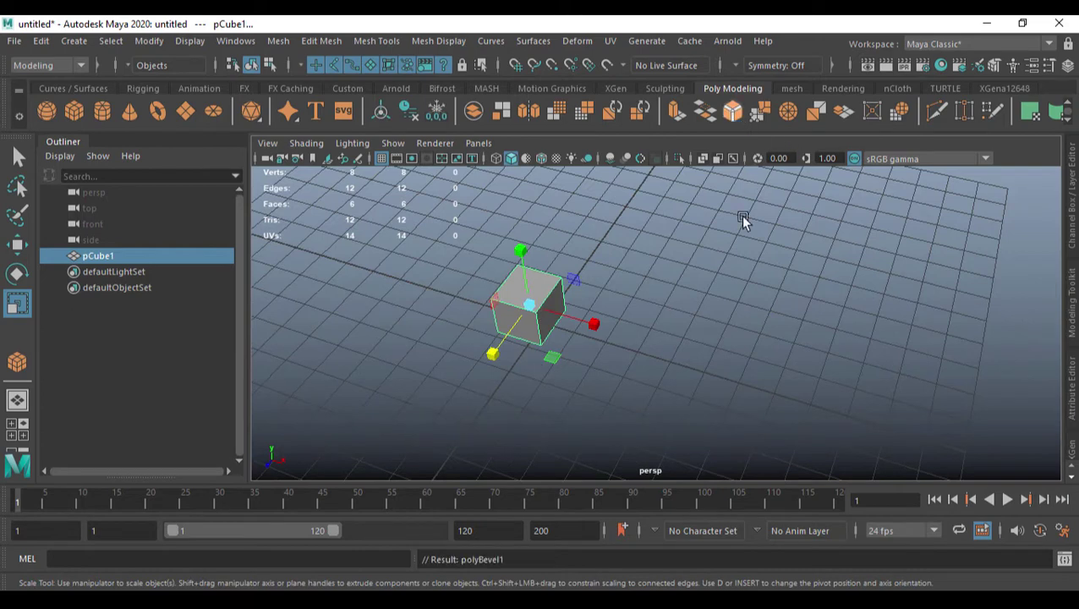
alt+drag(741, 222, 606, 323)
click(541, 337)
alt+drag(546, 338, 603, 354)
alt+right_drag(603, 355, 603, 384)
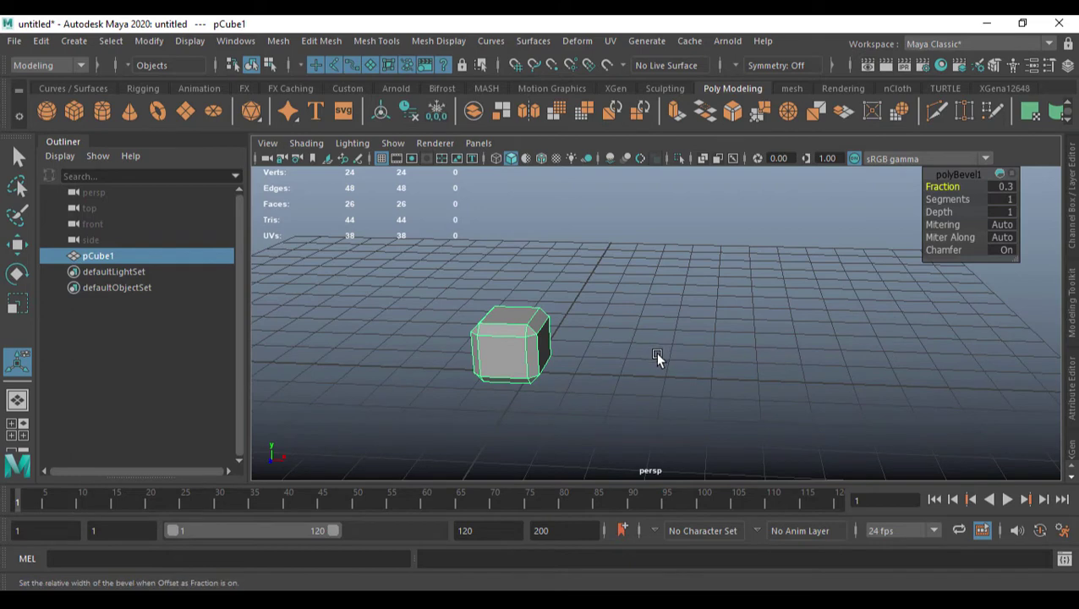
Switch to the FX menu set and create a MASH network from the bevelled cube.
click(69, 67)
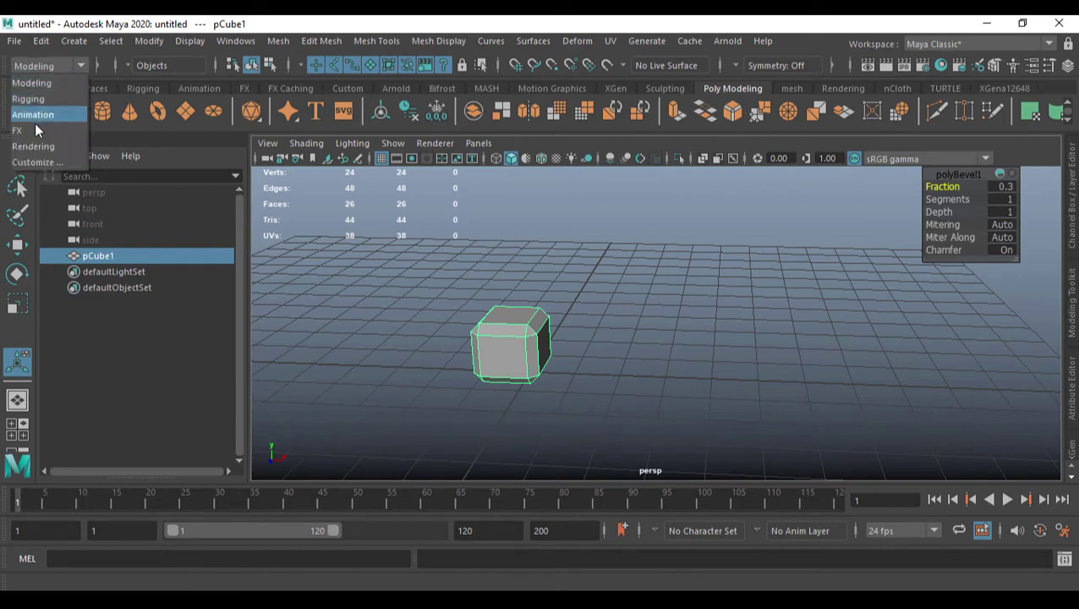
key(Escape)
key(F5)
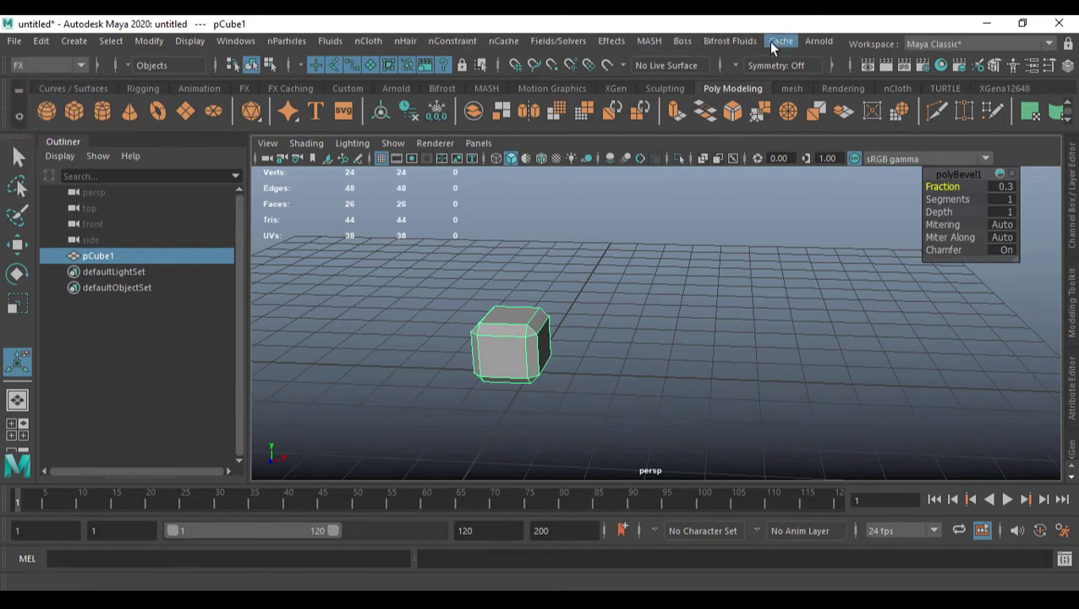
click(649, 41)
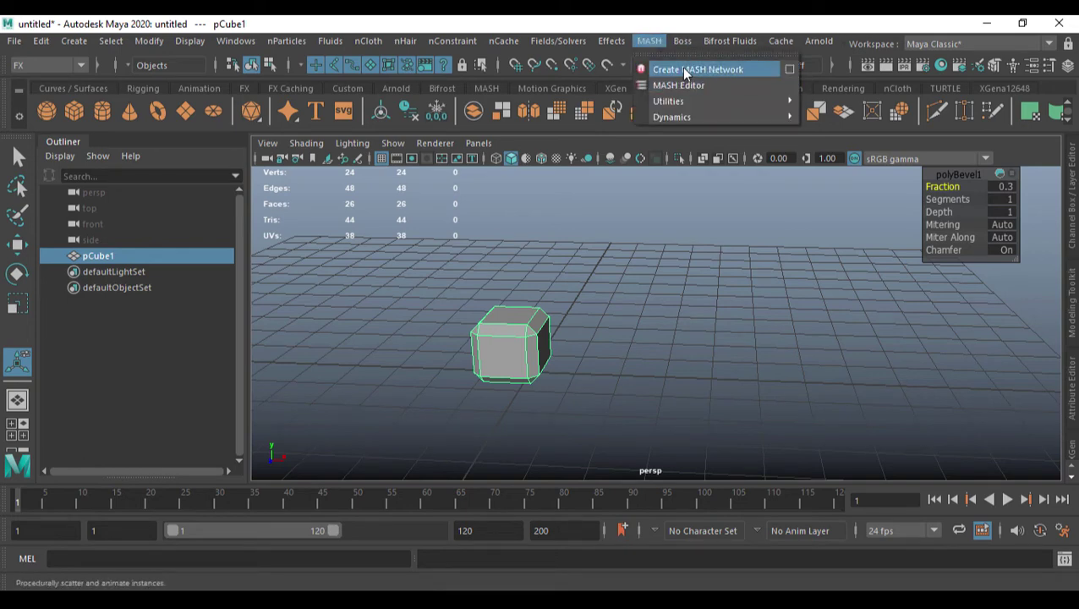
key(Escape)
click(489, 88)
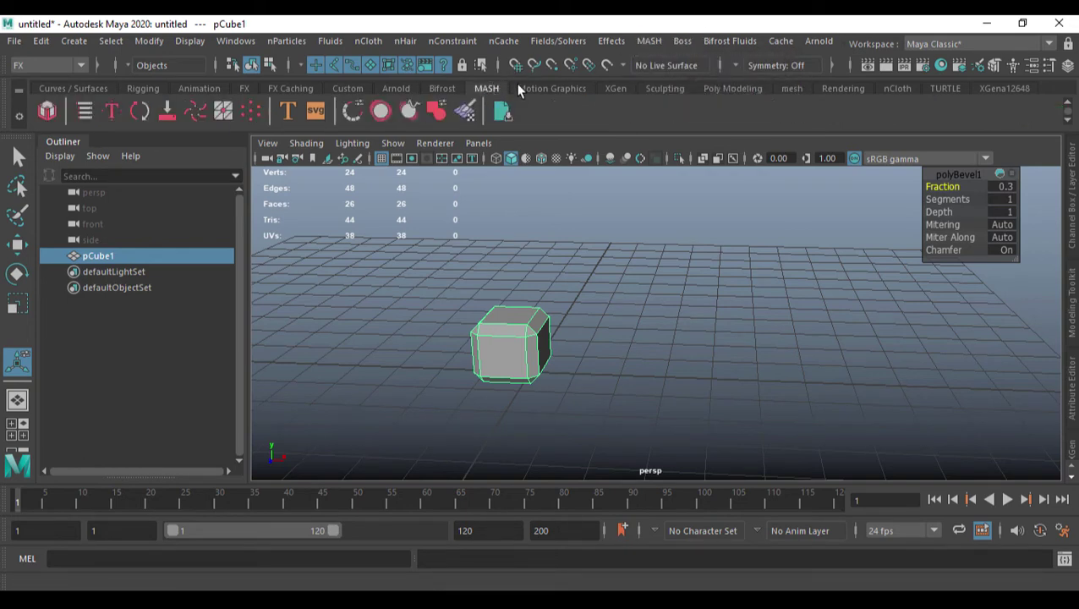
click(47, 111)
alt+drag(732, 329, 478, 256)
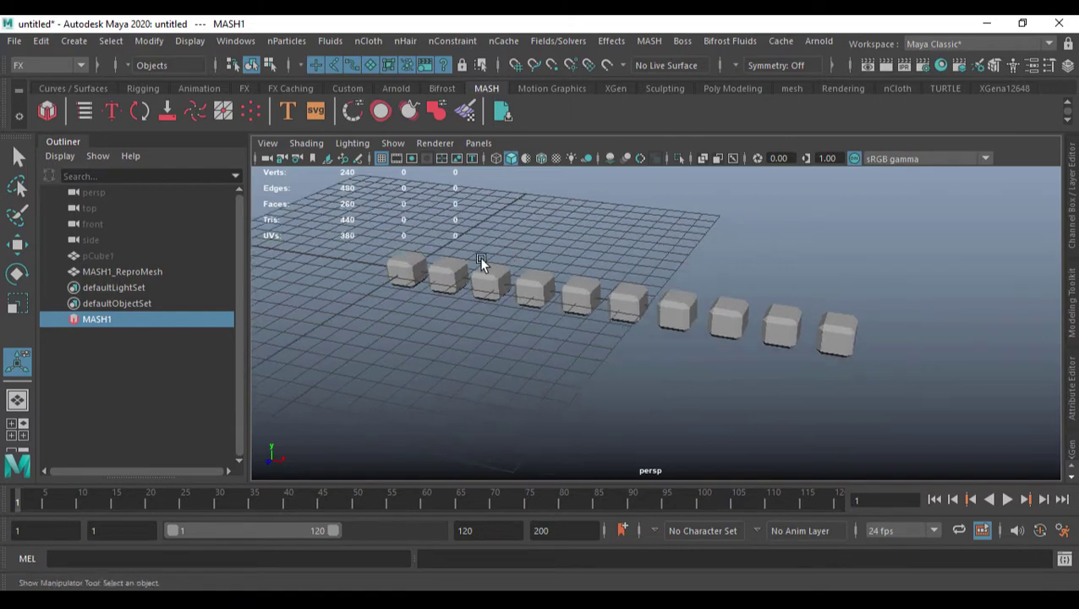
Show the MASH1_Distribute attributes for the row of cubes and set the distribution type to Grid.
drag(364, 236, 934, 359)
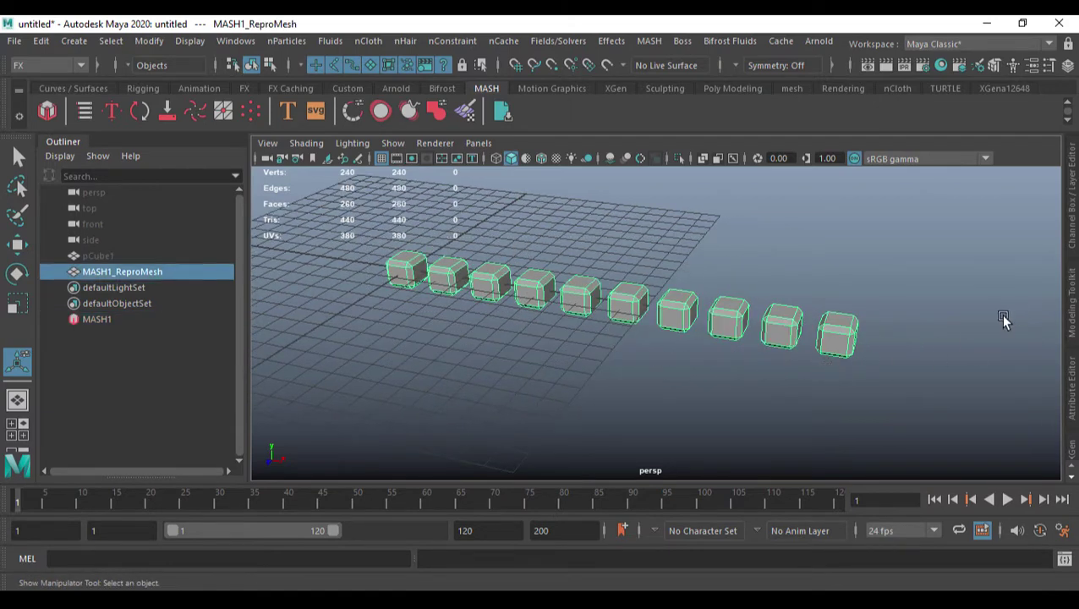
click(1071, 384)
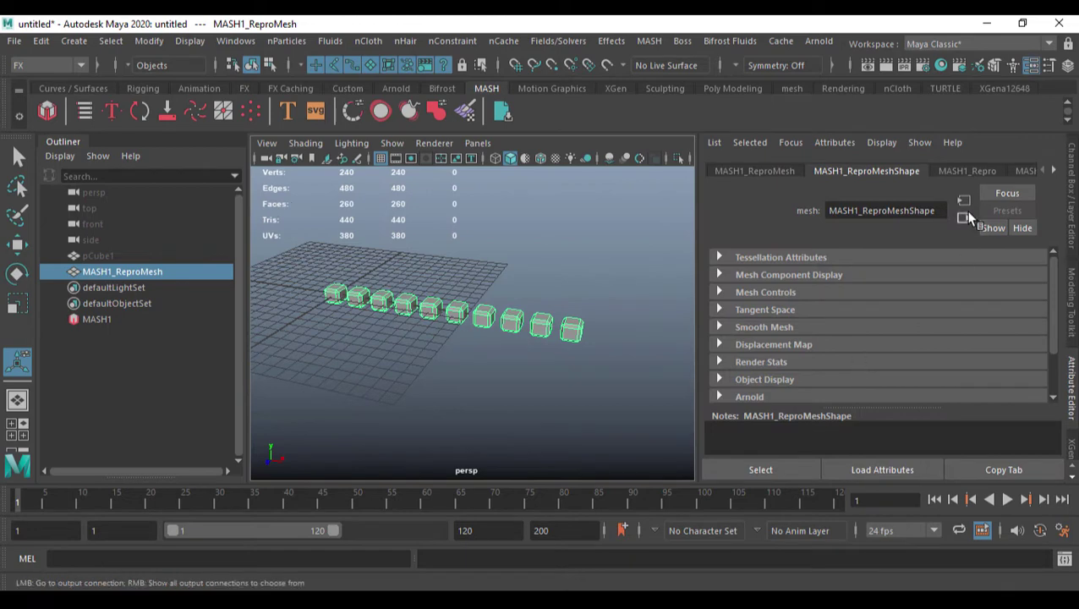
click(1023, 170)
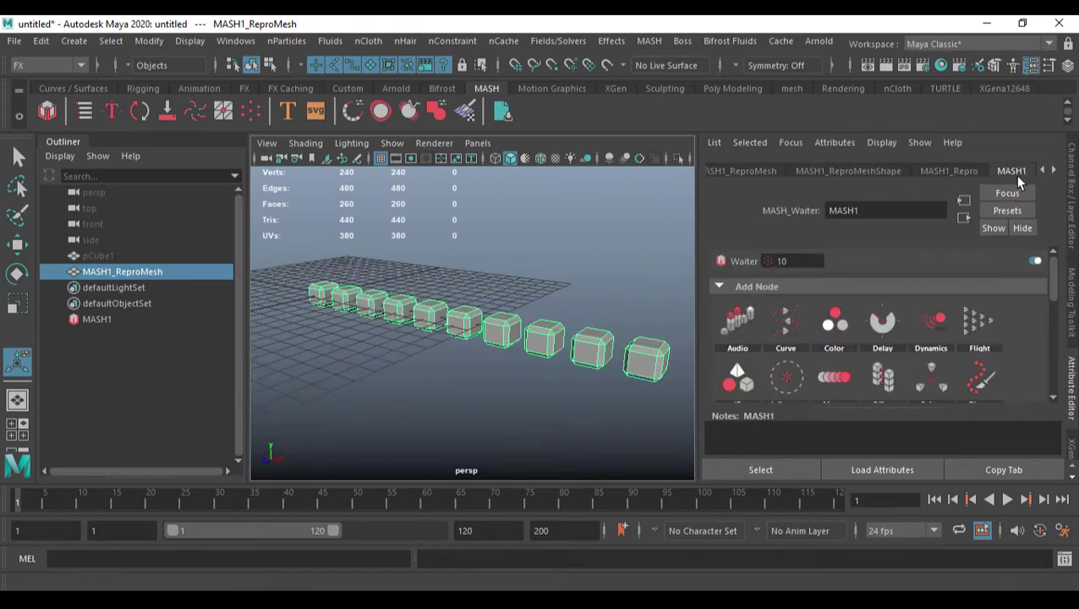
click(1048, 171)
click(994, 247)
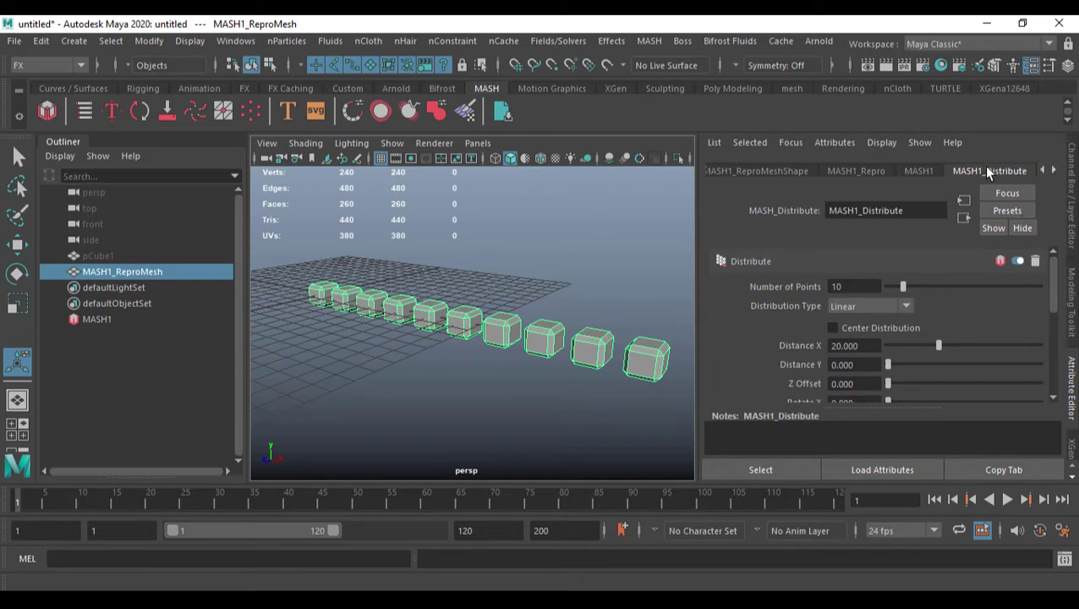
click(879, 306)
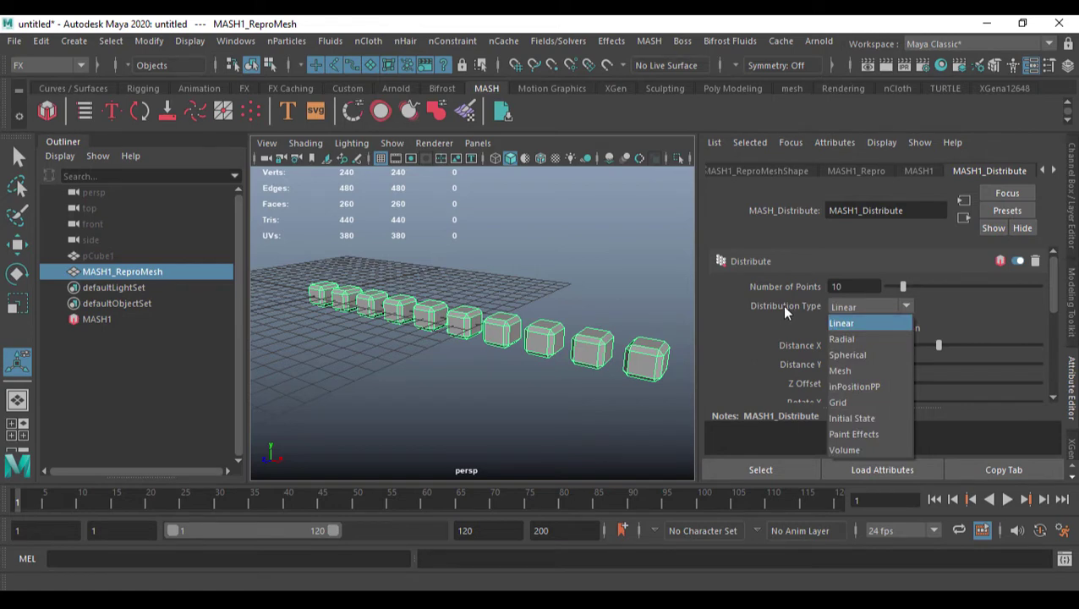
click(849, 403)
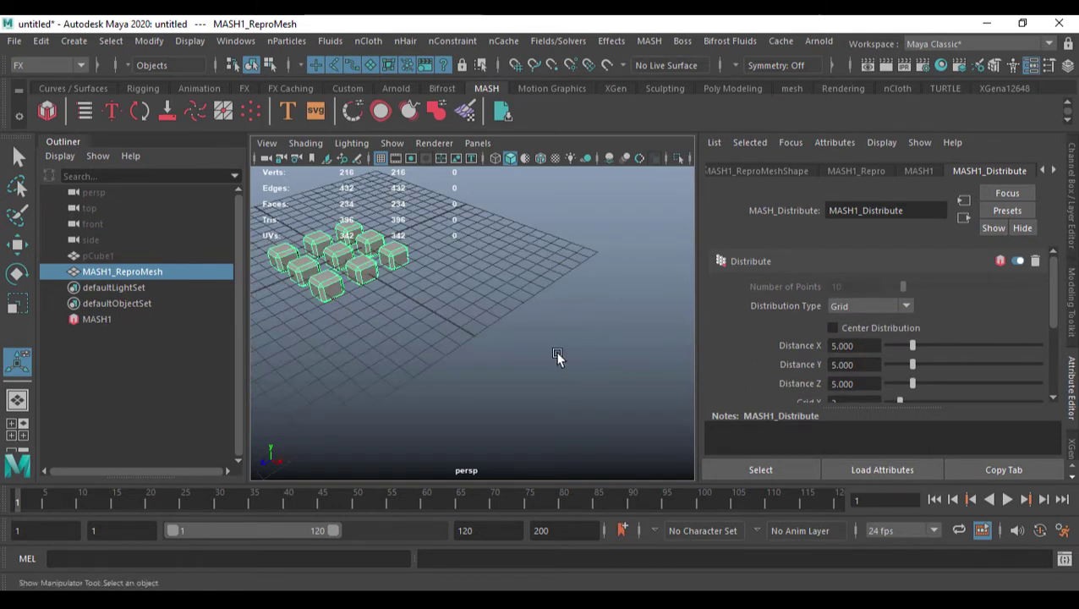
Spread the cube grid out with Distance X at 12.947 and Distance Z at 13.737.
alt+drag(557, 357, 625, 347)
drag(912, 346, 953, 348)
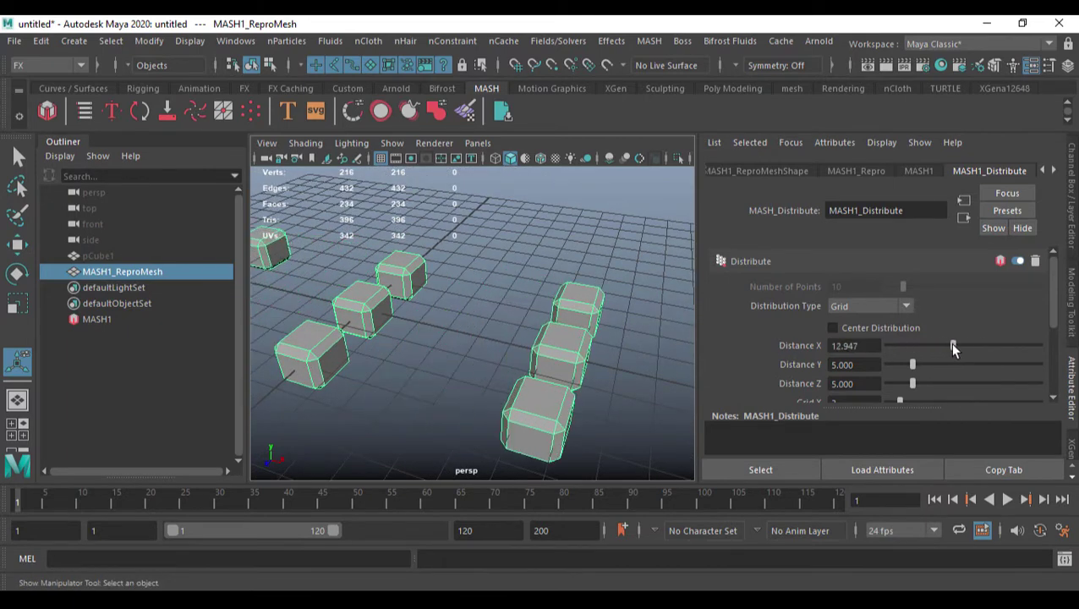
drag(911, 383, 957, 382)
alt+drag(546, 337, 560, 313)
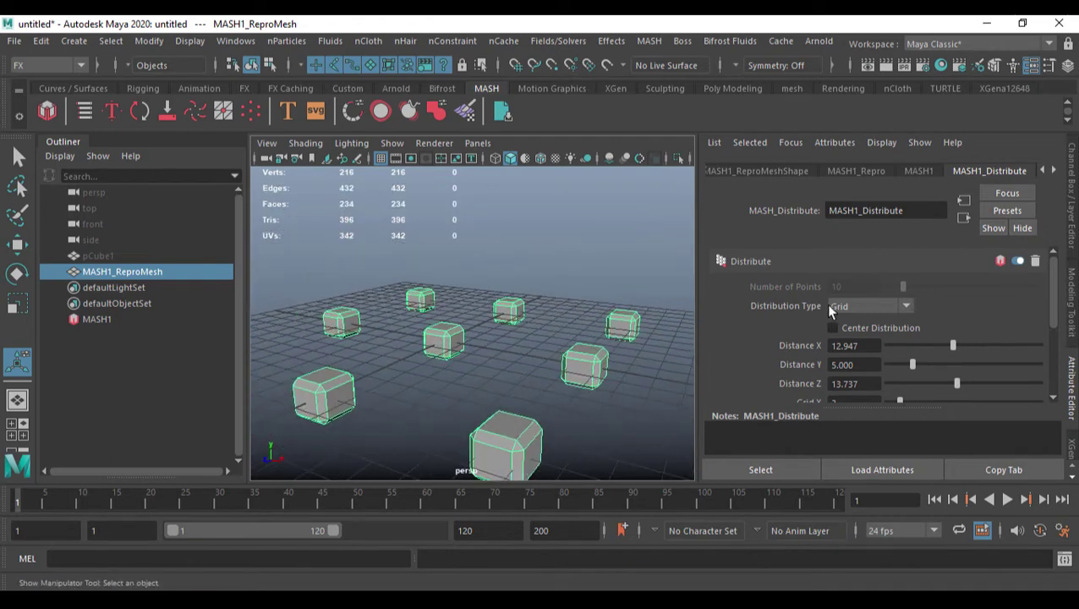
Set the distribution's Grid X count to 9 and its Grid Z count to 12.
scroll(925, 309, down, 4)
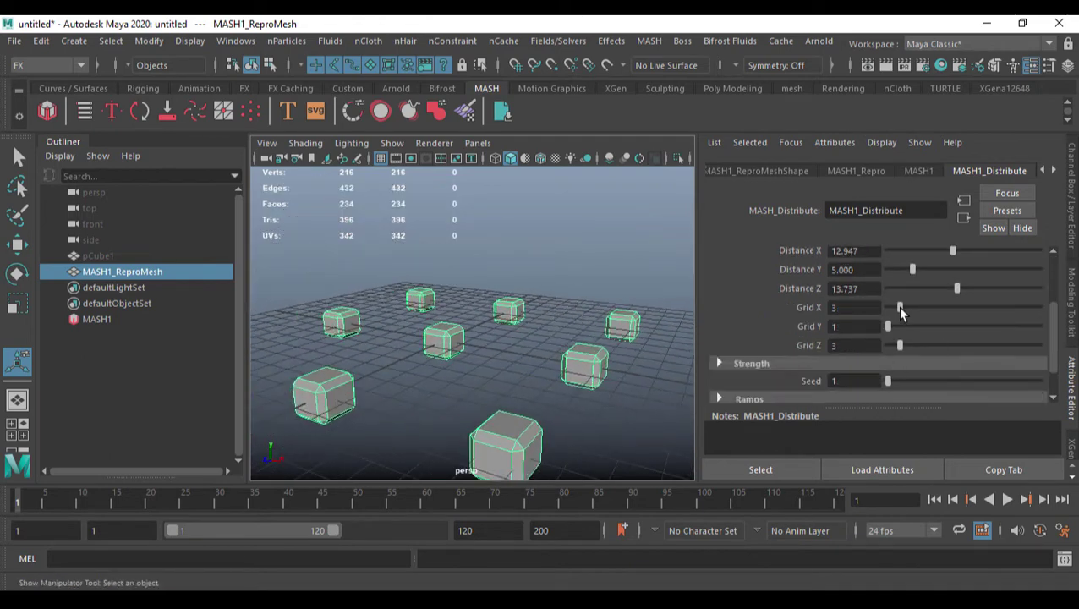
drag(900, 307, 939, 306)
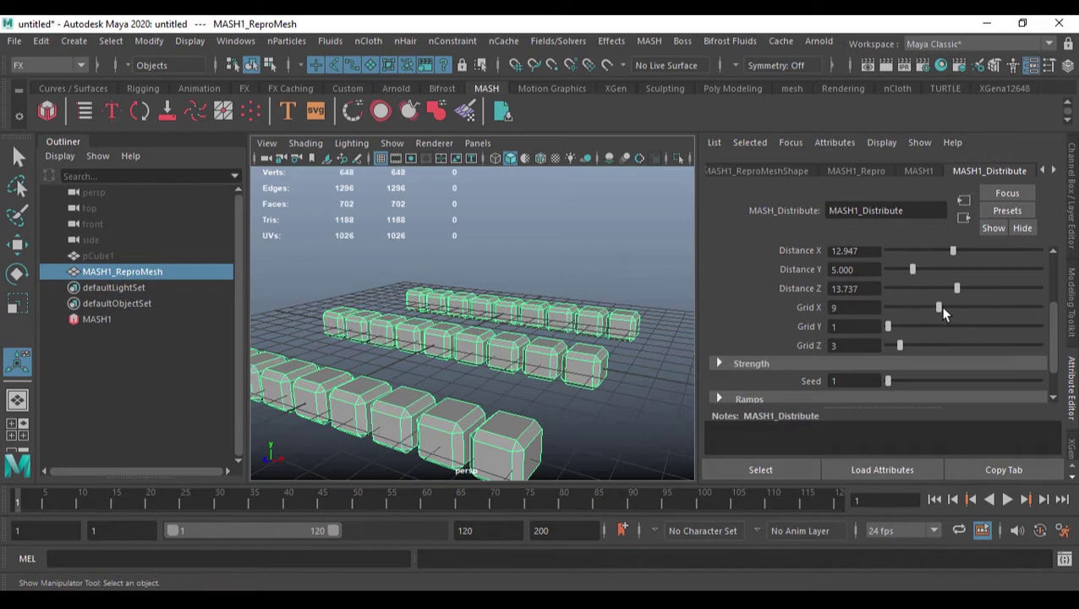
drag(897, 347, 957, 344)
alt+drag(377, 336, 438, 378)
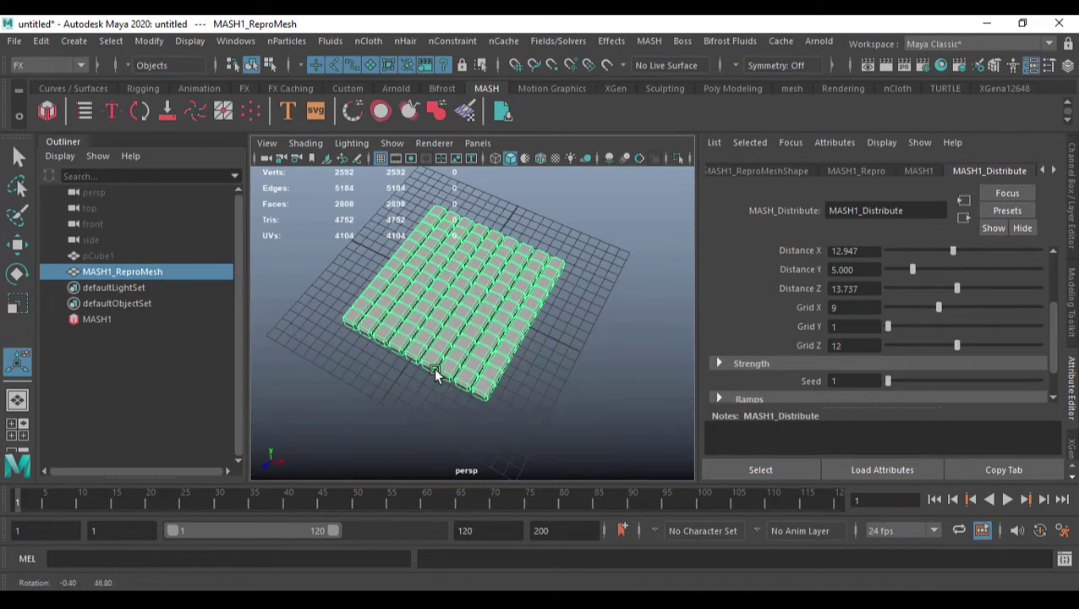
Set Grid X to 12 and widen the spacing with Distance X at 22.263 and Distance Z at 22.579.
scroll(448, 368, up, 5)
drag(957, 291, 1002, 291)
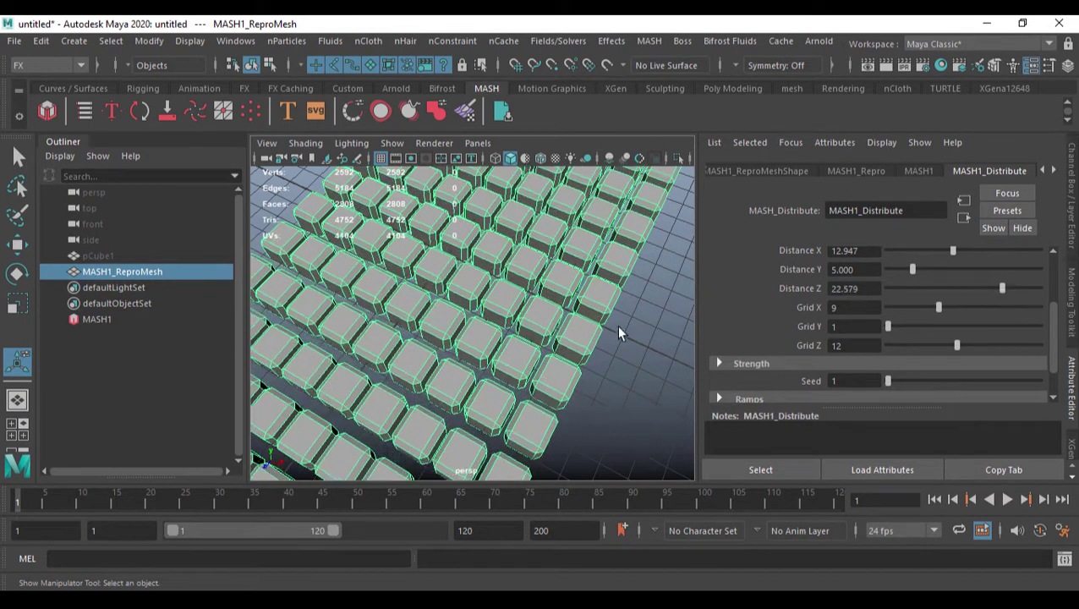
scroll(613, 328, down, 3)
alt+drag(609, 327, 592, 332)
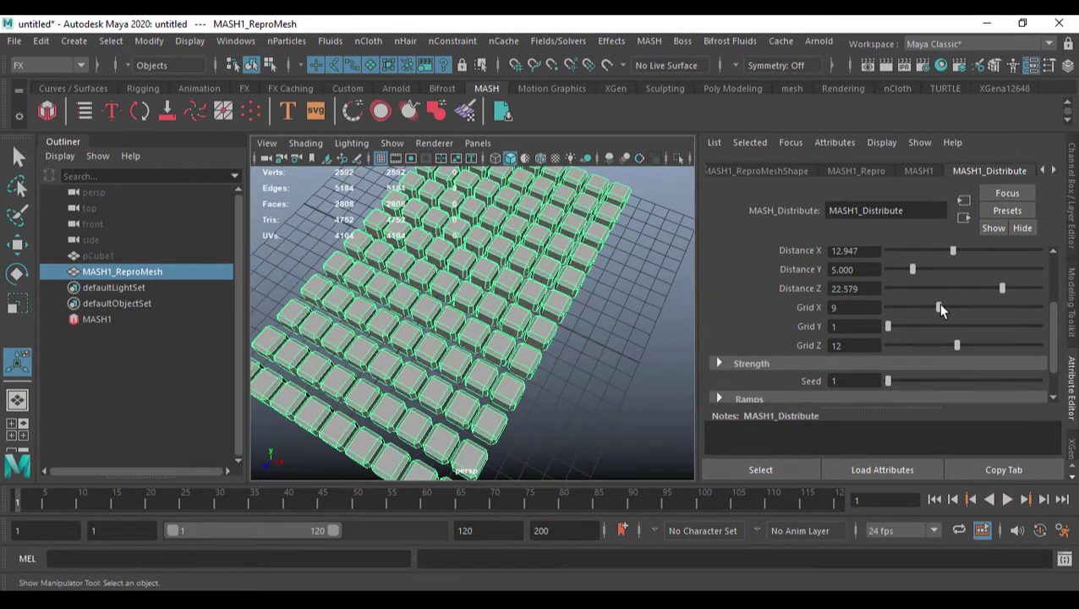
drag(941, 310, 957, 307)
drag(956, 252, 995, 248)
alt+drag(602, 320, 587, 285)
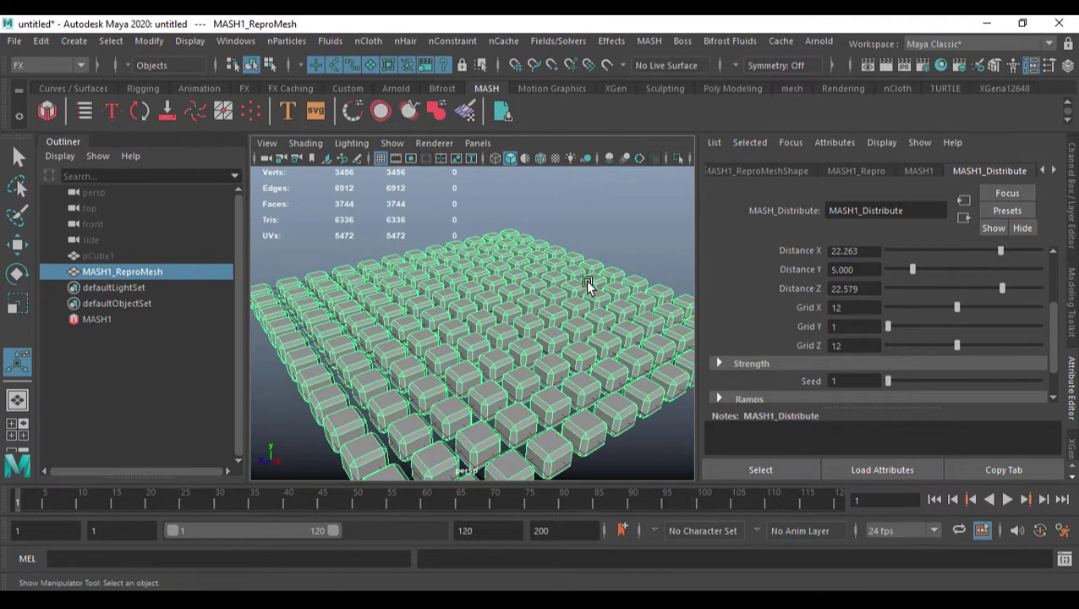
alt+drag(586, 326, 520, 359)
Create a second, larger polygon cube at the centre of the MASH grid and activate the Move tool on it.
key(w)
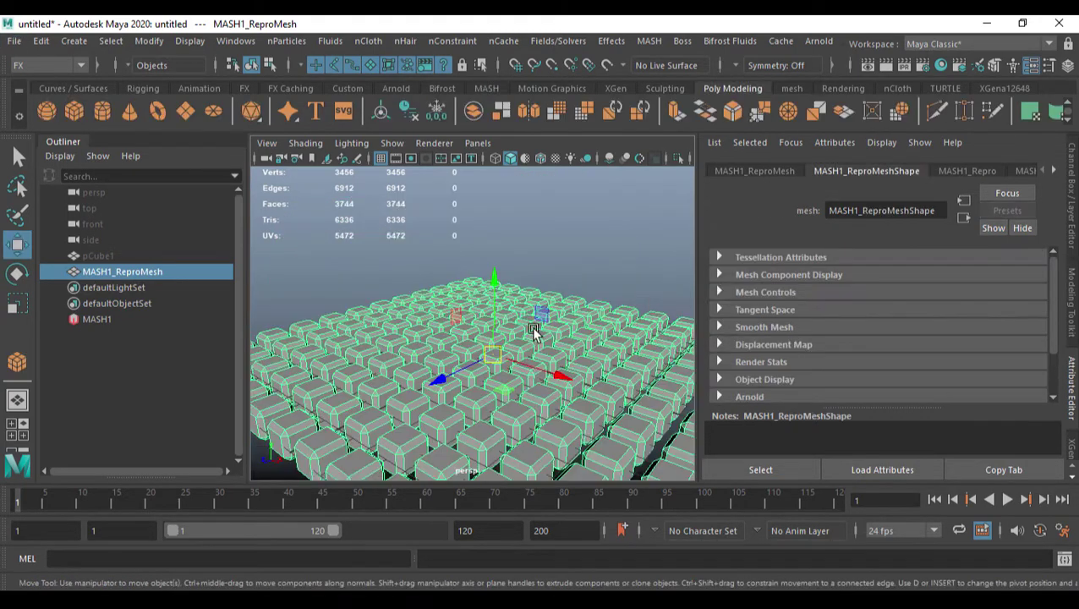
click(75, 111)
drag(502, 362, 502, 321)
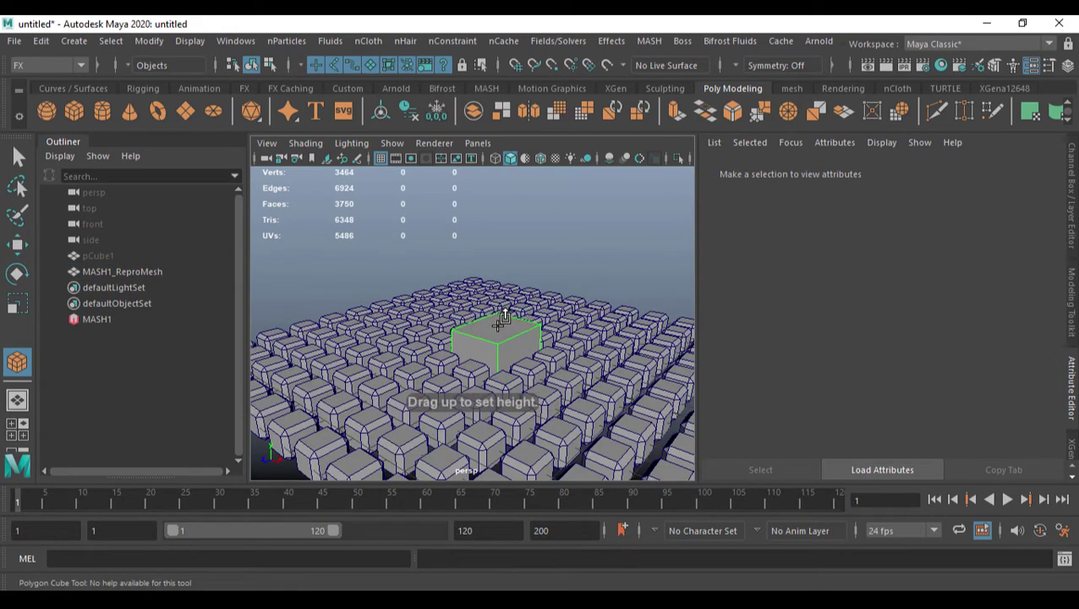
key(w)
key(a)
key(alt+v)
key(alt+v)
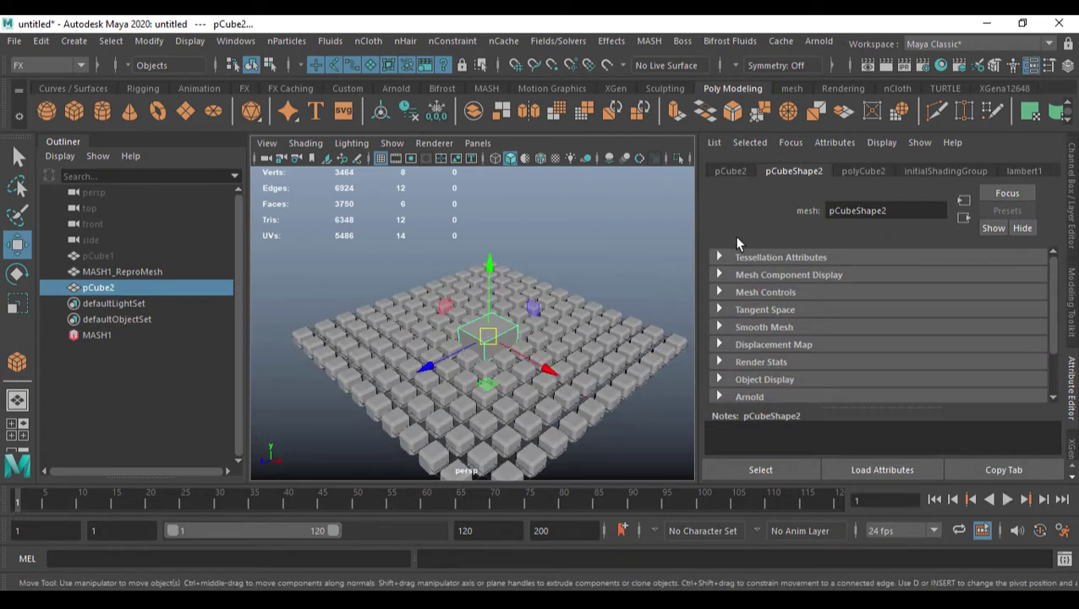
Set a key on the new cube's Translate attributes at frame 1.
click(732, 171)
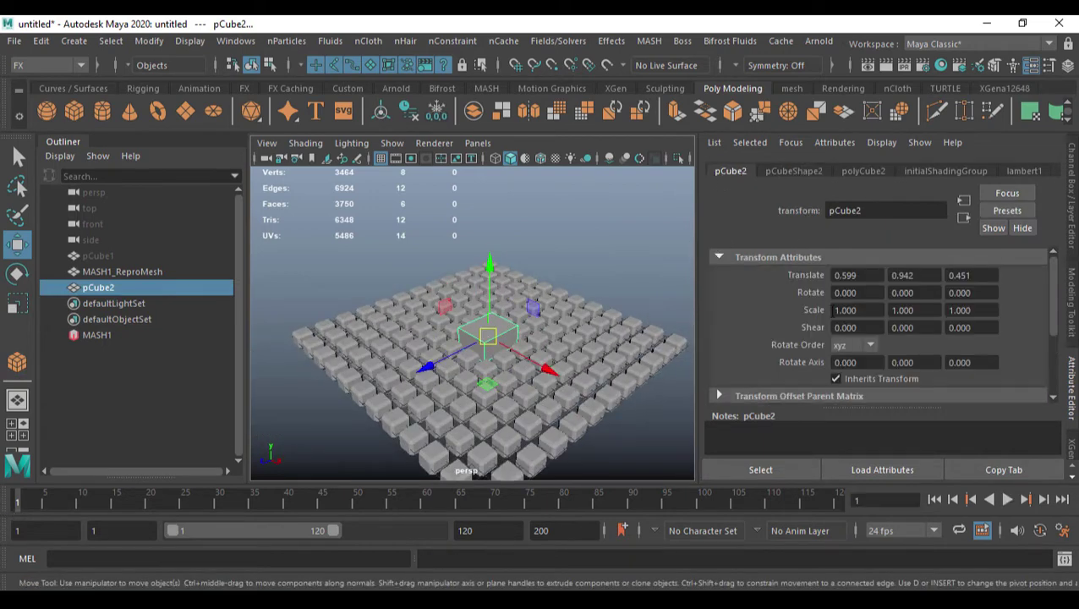
right_click(814, 279)
click(837, 301)
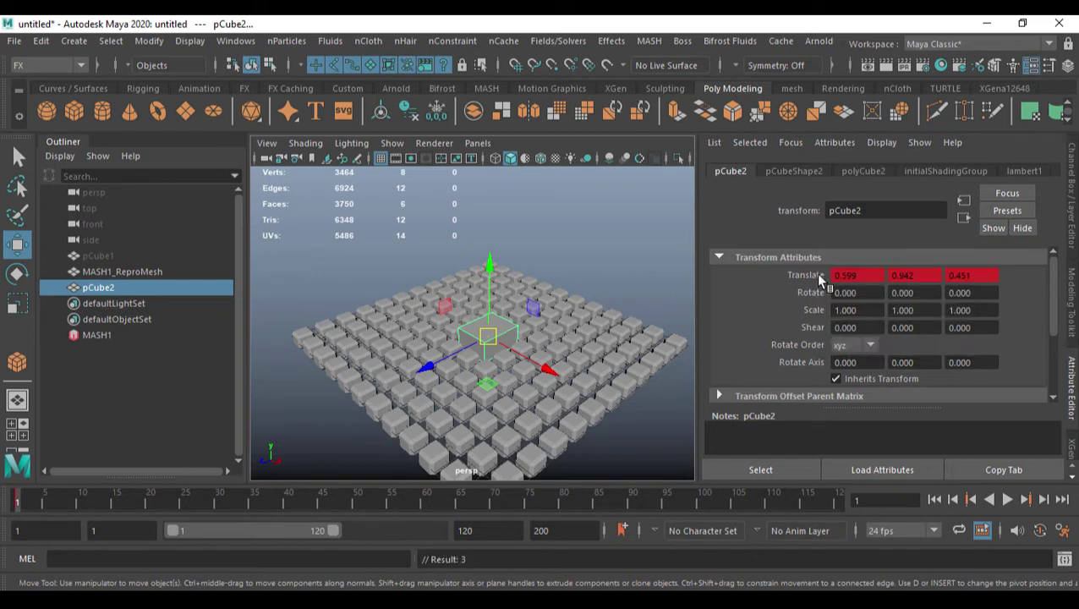
Set another key on the cube's Translate attributes at frame 26 in the same position.
key(alt+v)
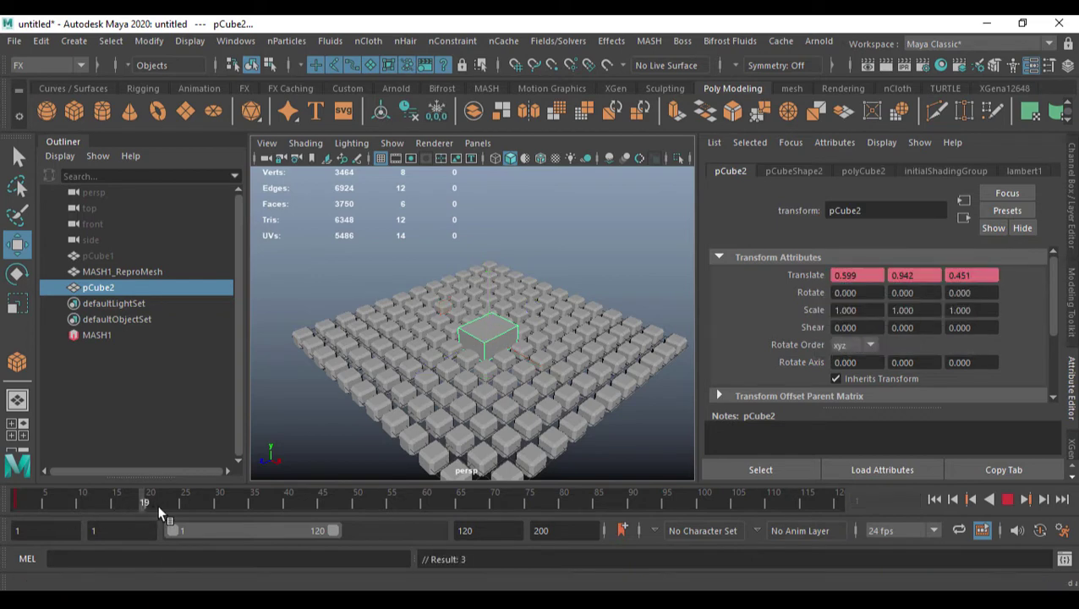
click(190, 505)
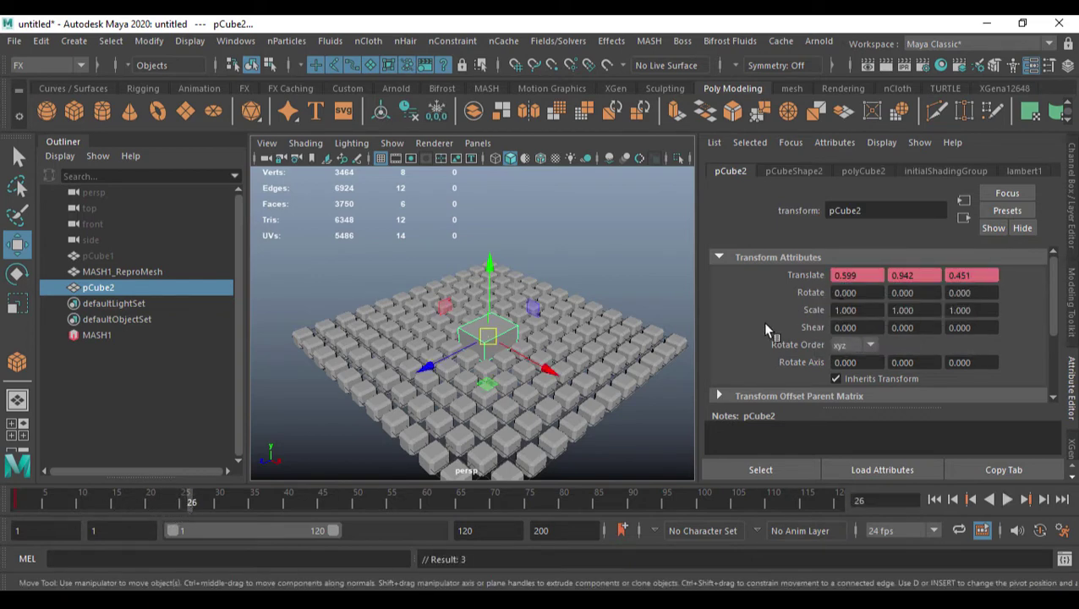
right_click(807, 283)
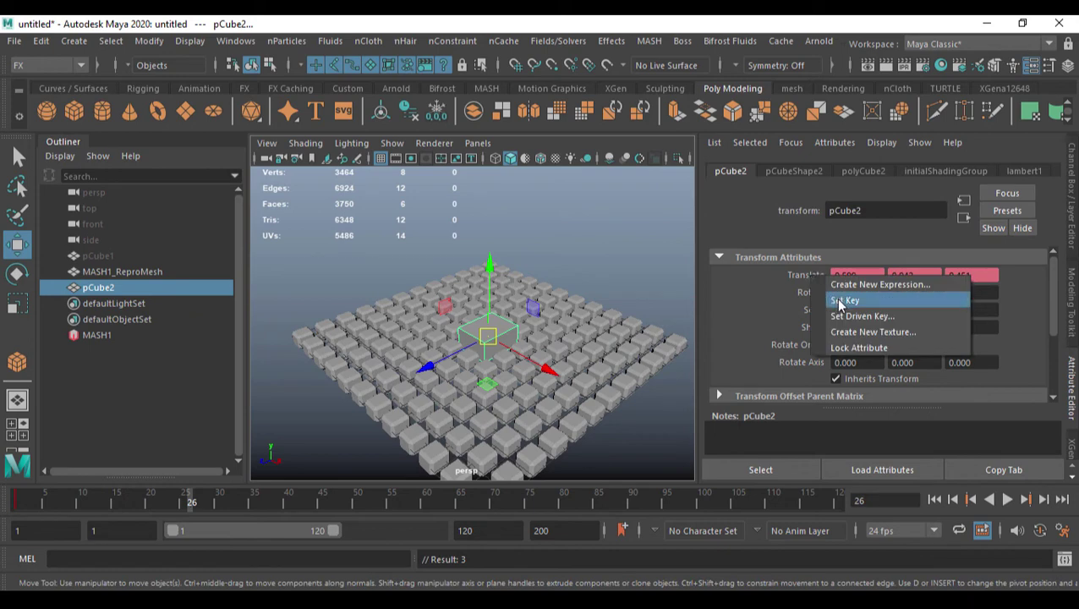
click(843, 301)
Raise the large cube to about 9.732 in Translate Y at frame 13 and key its Translate attributes there.
drag(194, 498, 115, 499)
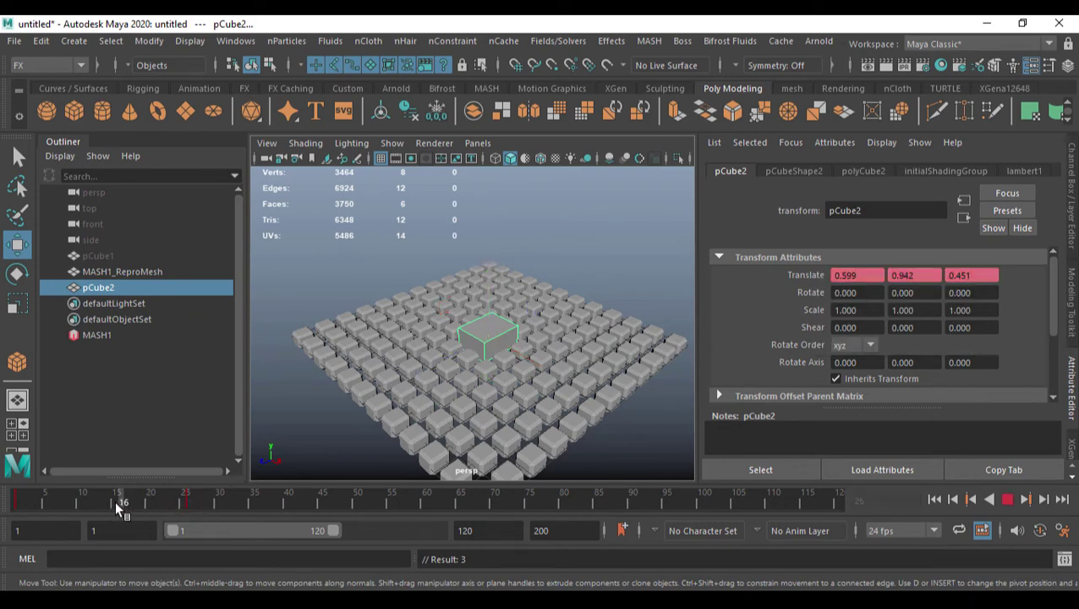
scroll(511, 378, down, 3)
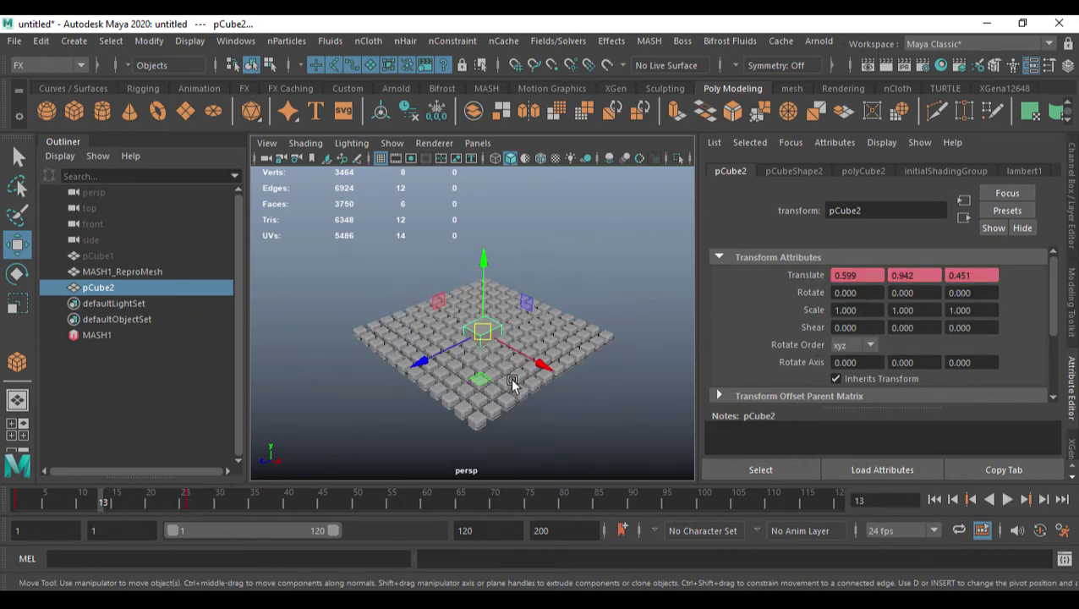
drag(488, 338, 486, 256)
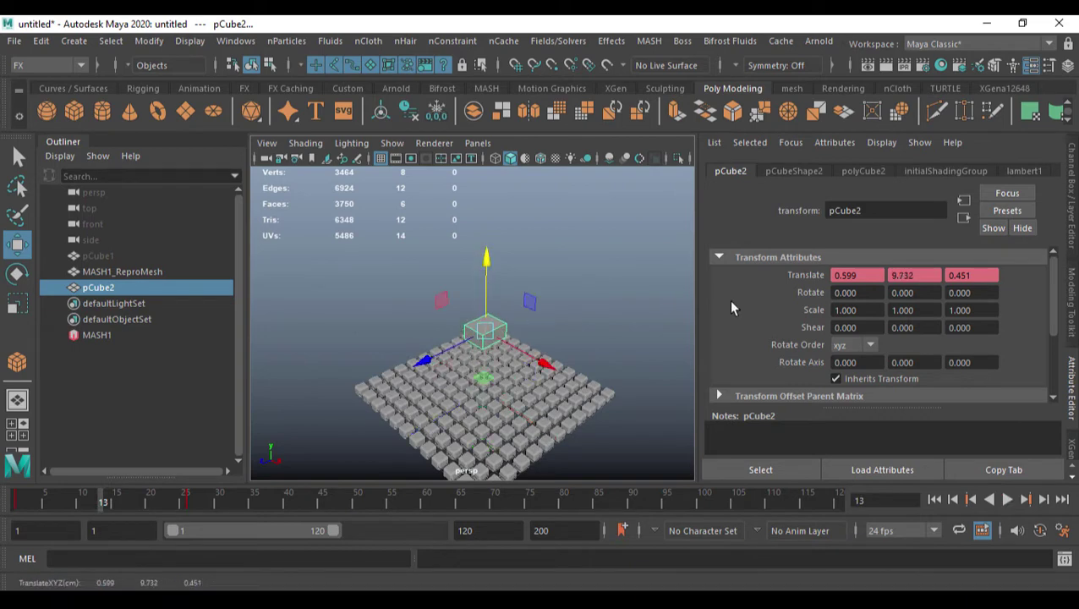
right_click(803, 277)
click(835, 299)
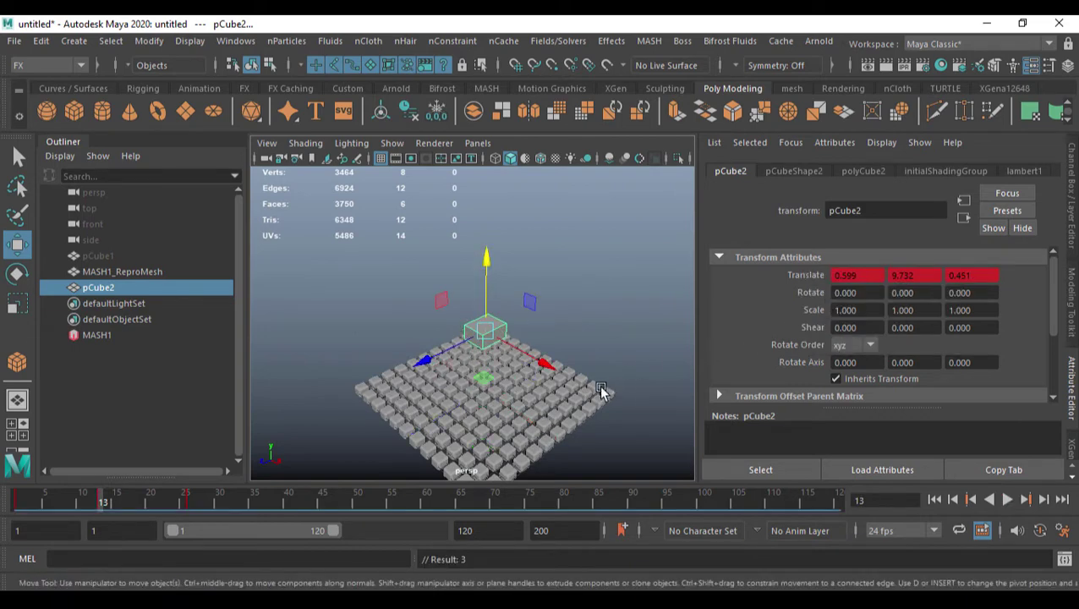
Add a Delay node to the MASH1 network.
alt+drag(599, 385, 519, 334)
alt+right_drag(520, 339, 554, 361)
click(558, 361)
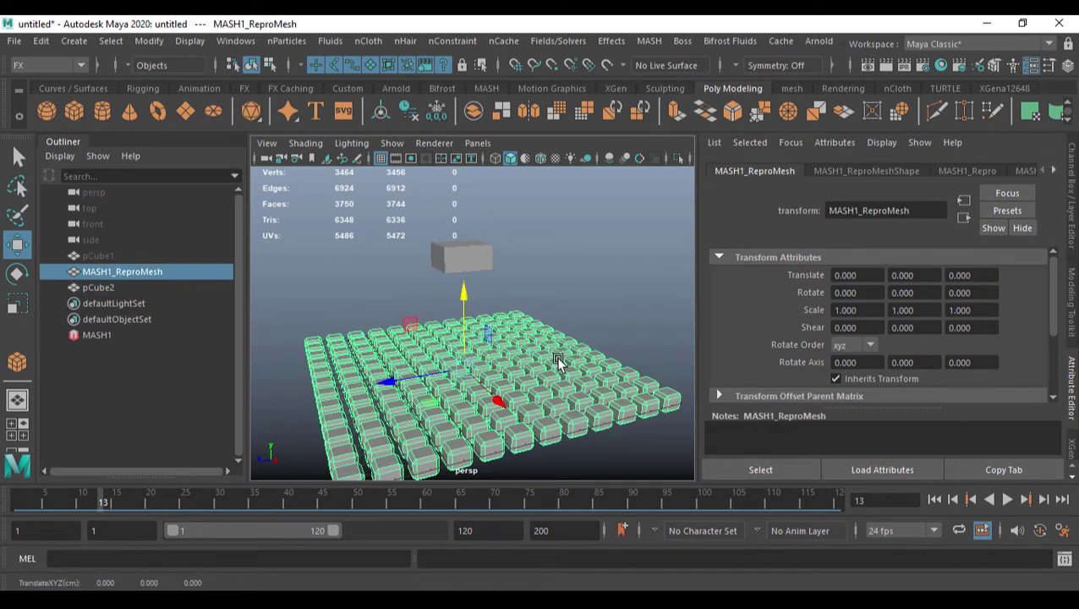
click(108, 340)
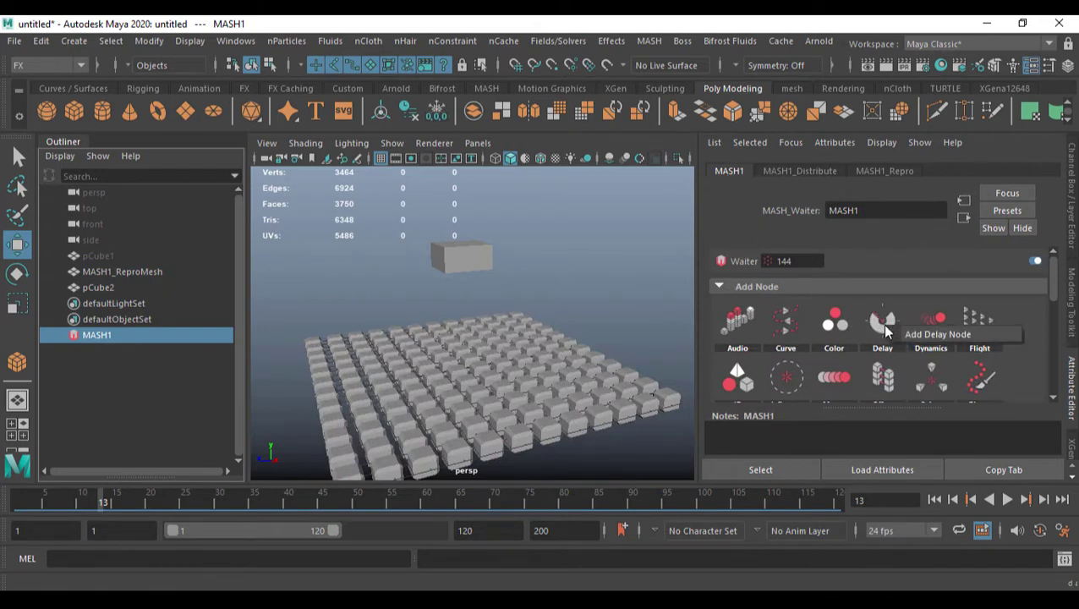
click(931, 338)
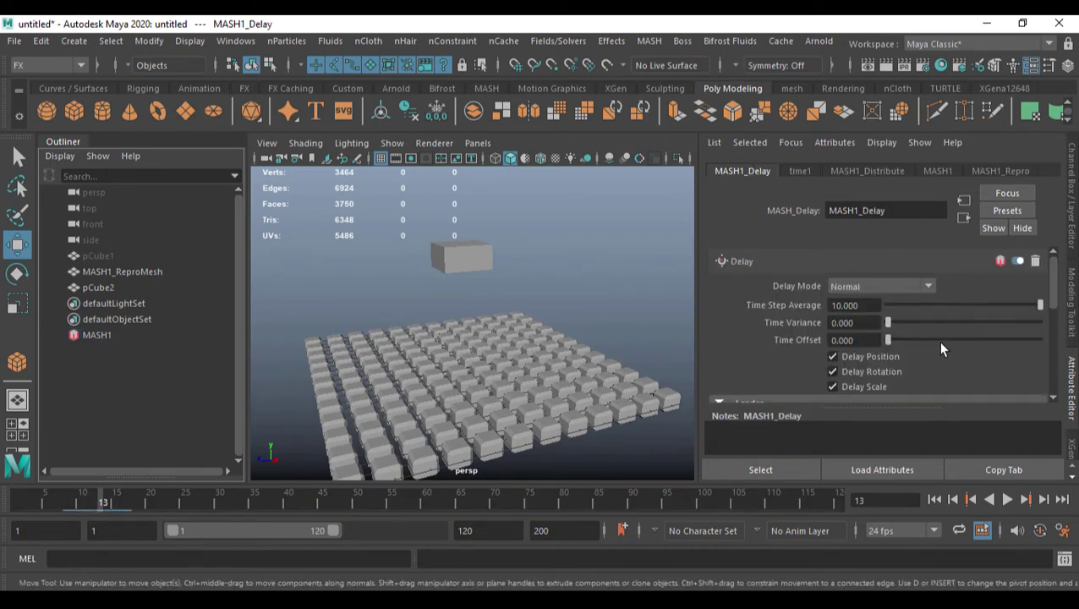
Connect pCube2 as the Leader target of the MASH1_Delay node.
scroll(941, 342, down, 2)
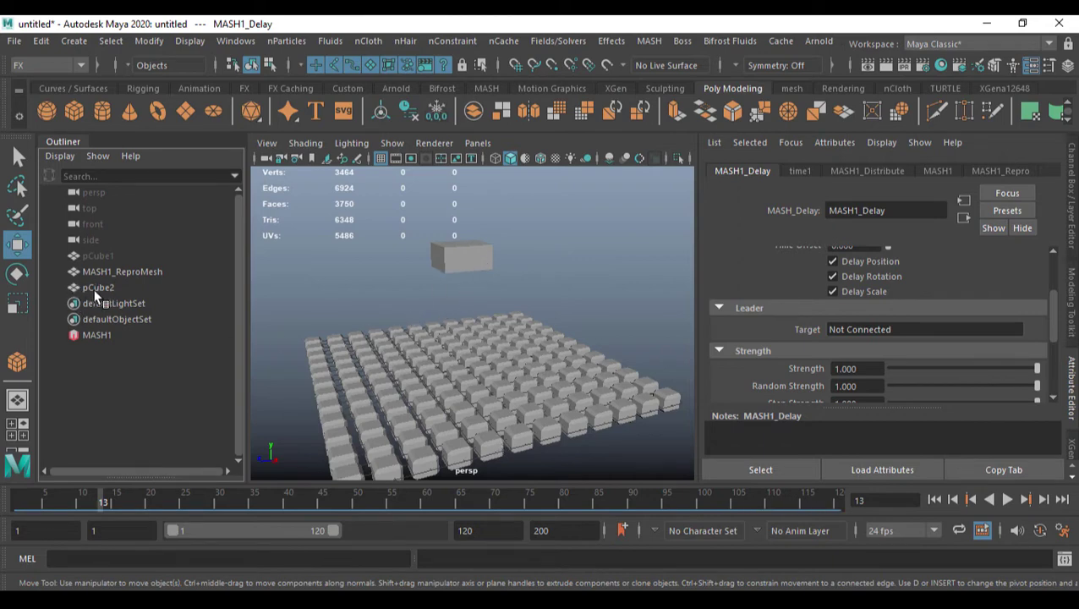
middle_drag(101, 287, 171, 315)
middle_drag(103, 284, 872, 330)
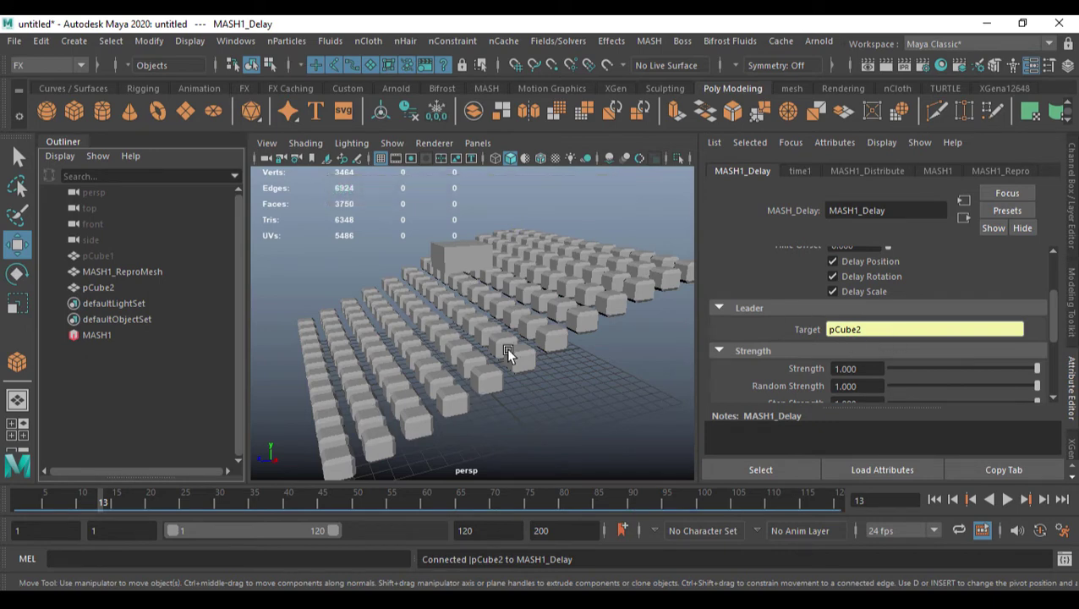
Play the delayed grid animation from the start twice, stop it and return to the first frame.
click(935, 499)
click(1007, 500)
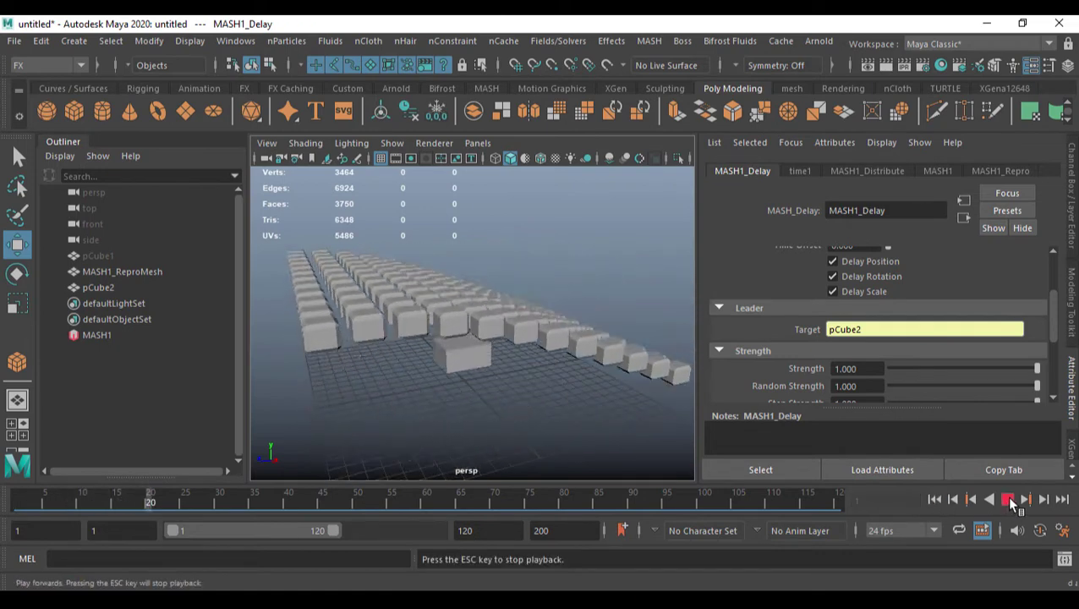
click(1007, 499)
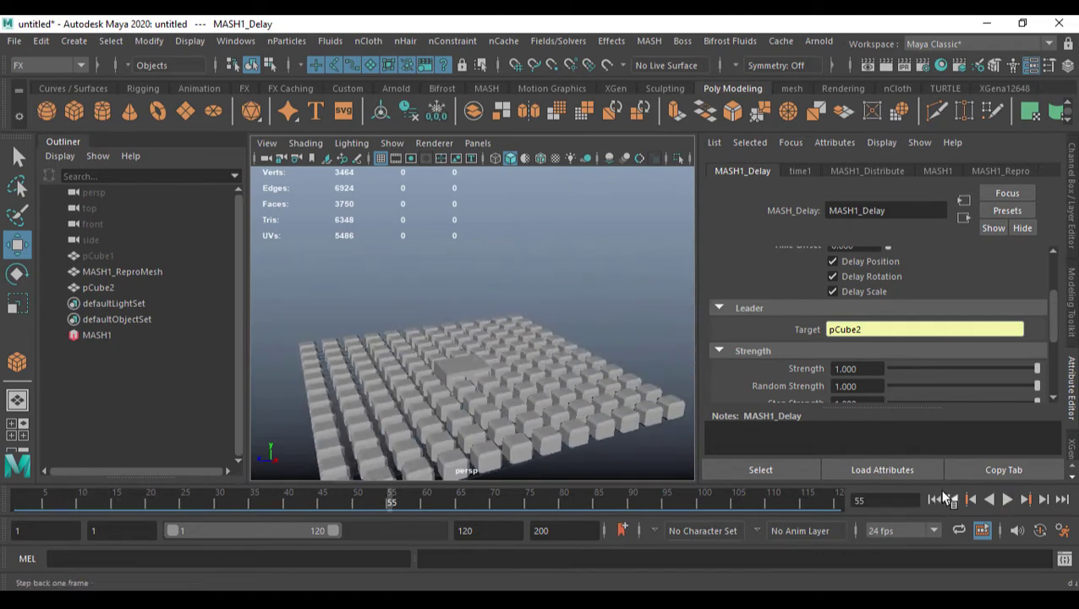
click(1007, 499)
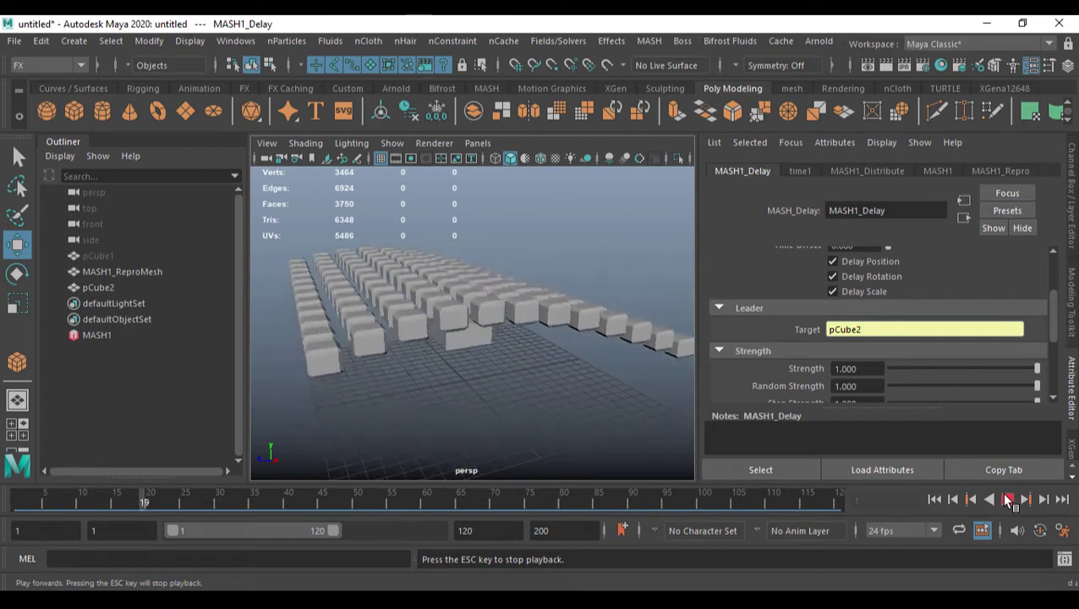
click(1007, 500)
click(934, 500)
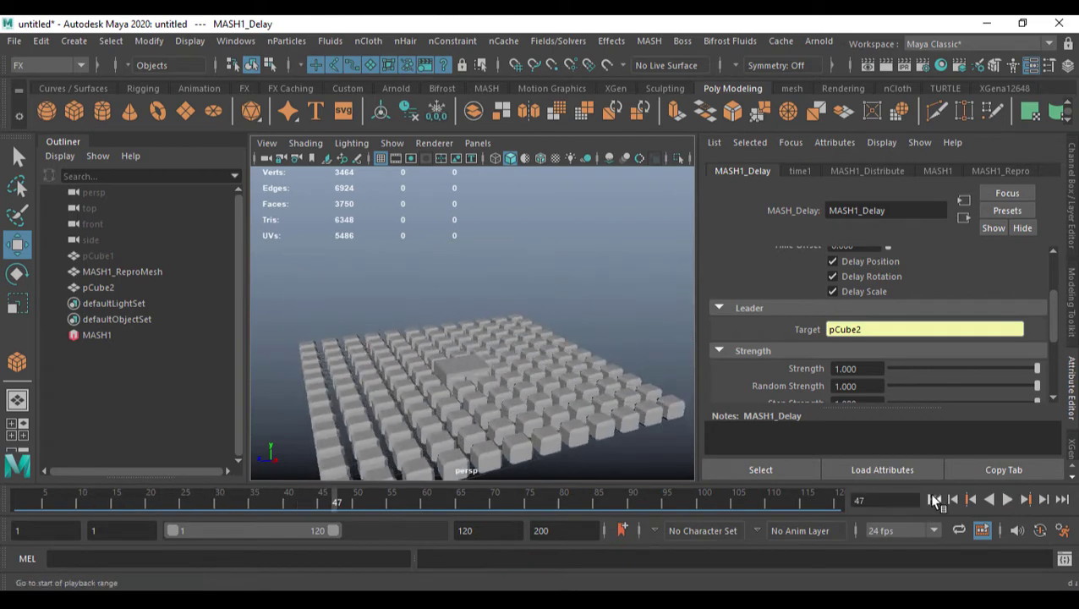
Hide the large central cube, play the animation to check the grid on its own and return to the first frame.
click(457, 353)
alt+drag(458, 353, 515, 362)
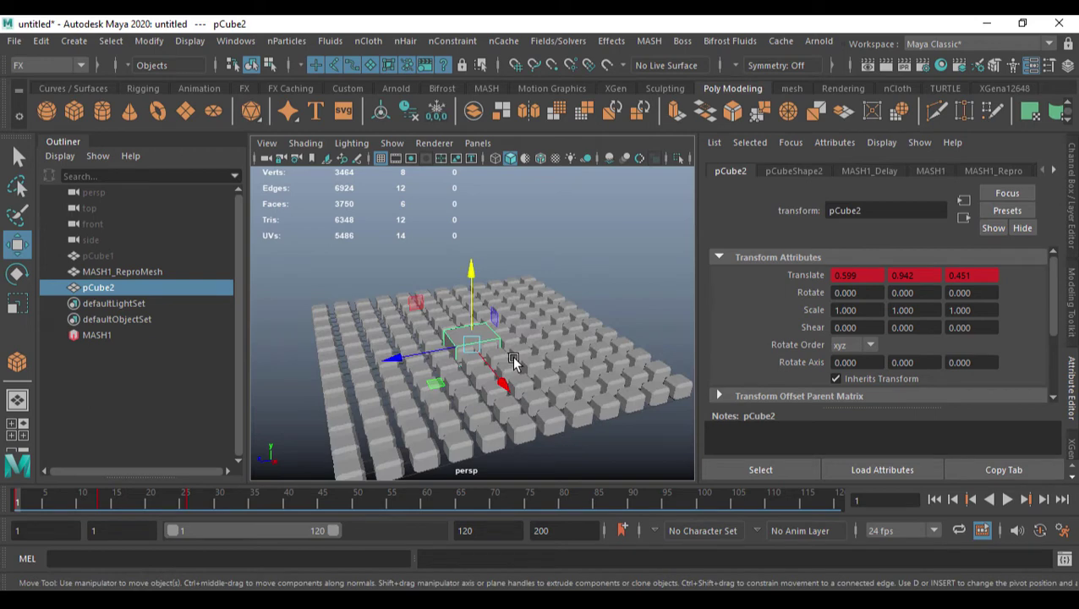
key(ctrl+h)
alt+drag(499, 366, 445, 330)
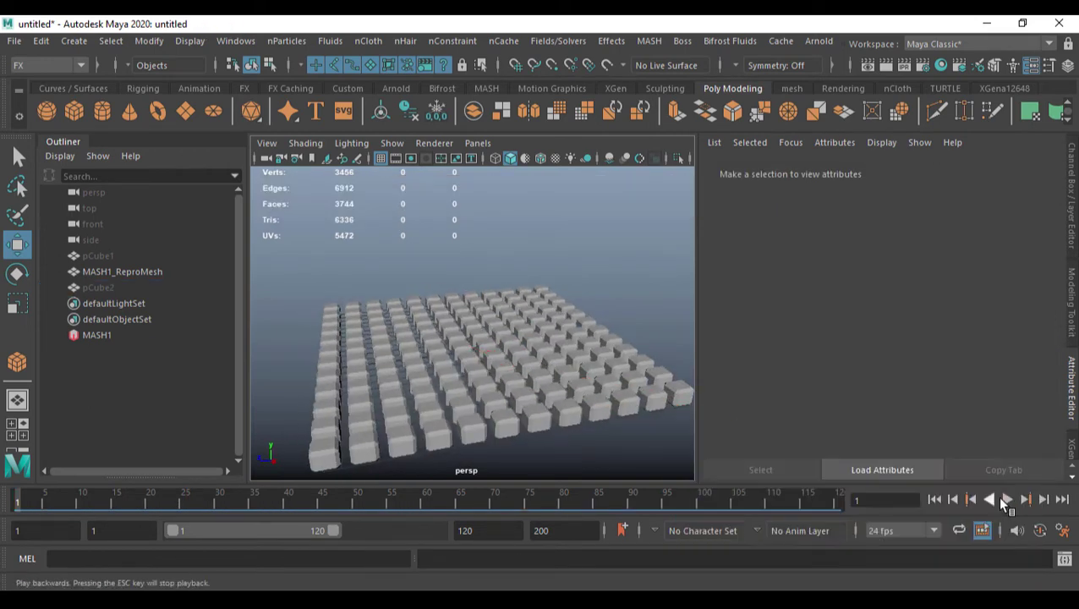
click(1008, 500)
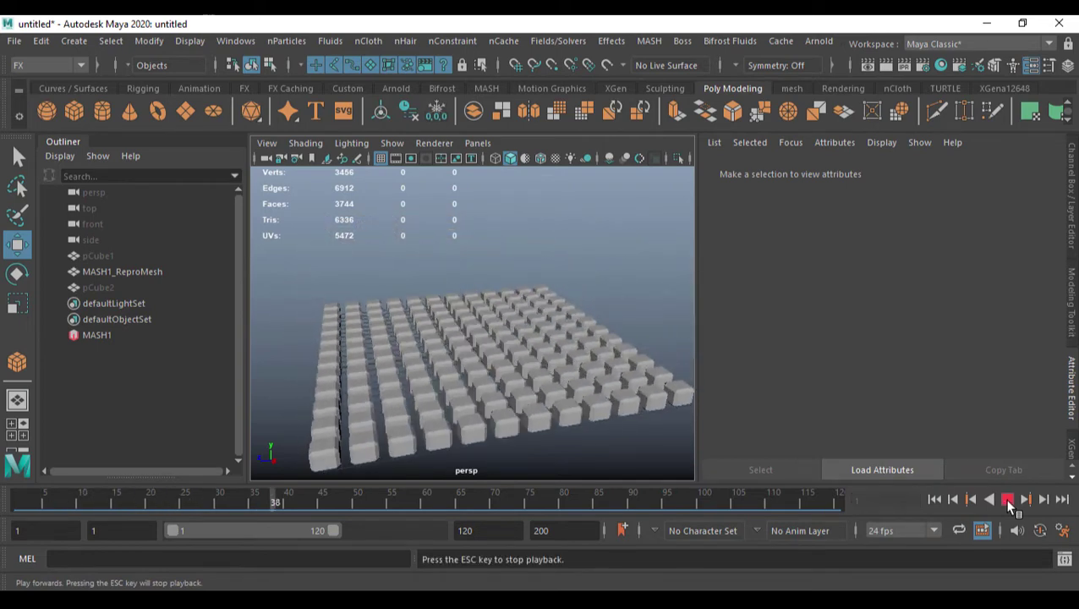
click(1008, 499)
click(936, 501)
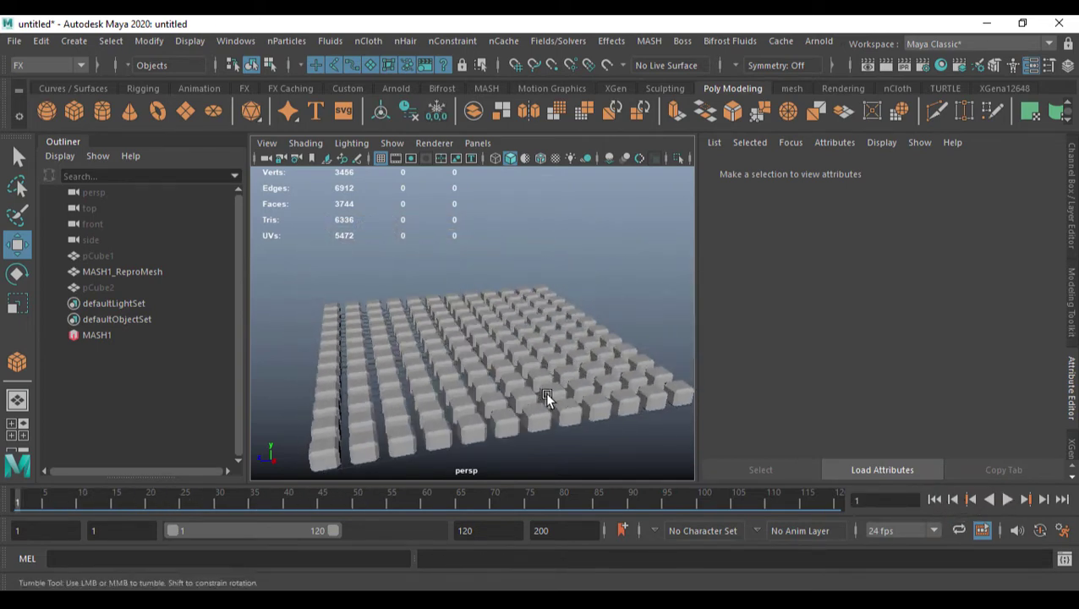
Open the MASH1_Delay settings of the grid mesh and choose Follow the Leader as the Delay Mode.
click(542, 337)
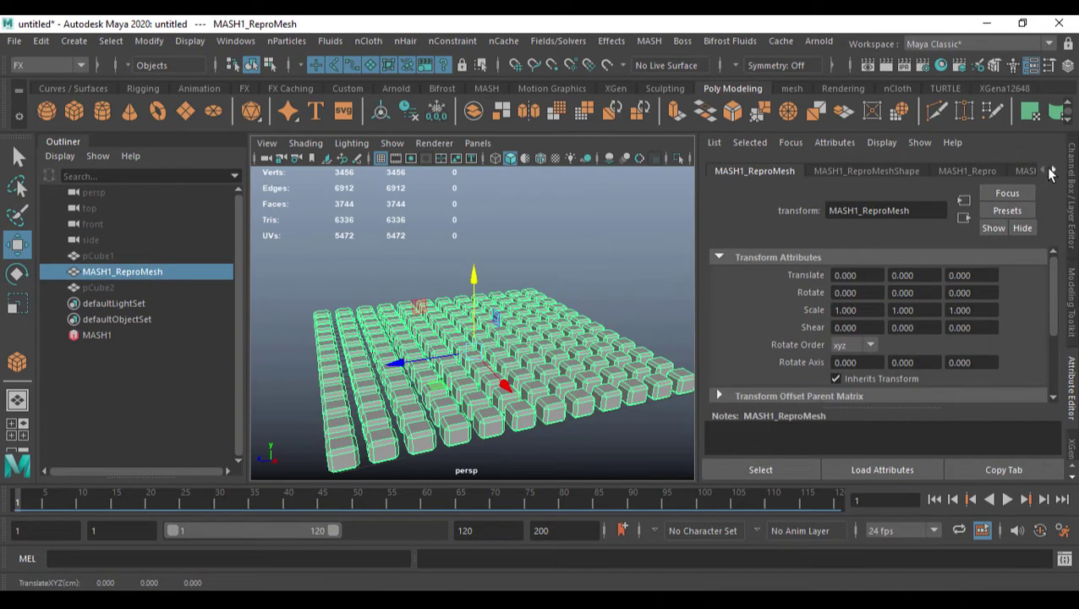
click(1049, 173)
click(977, 241)
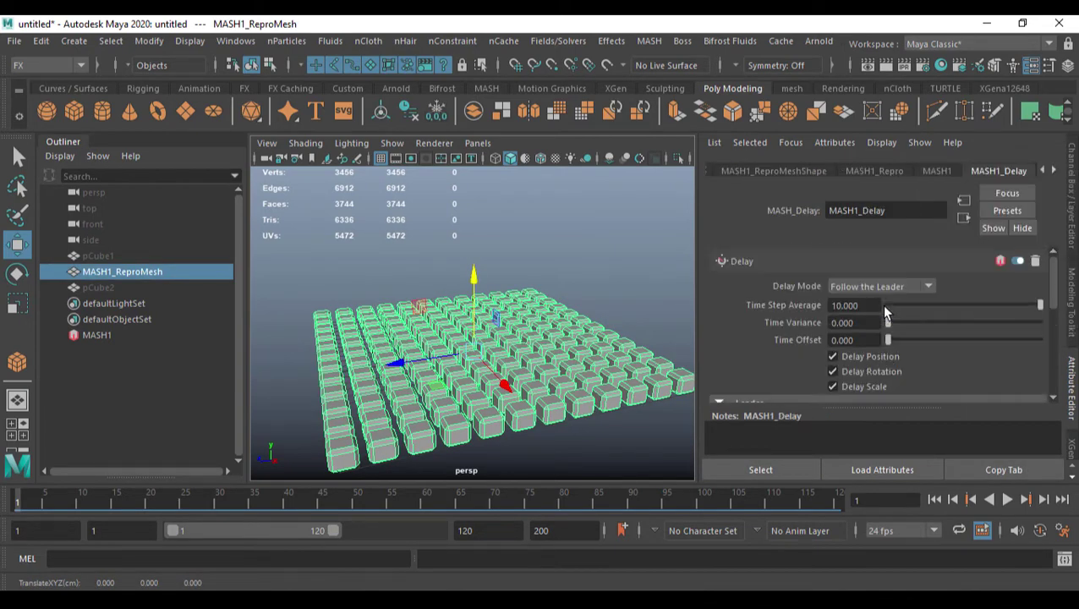
scroll(589, 289, up, 5)
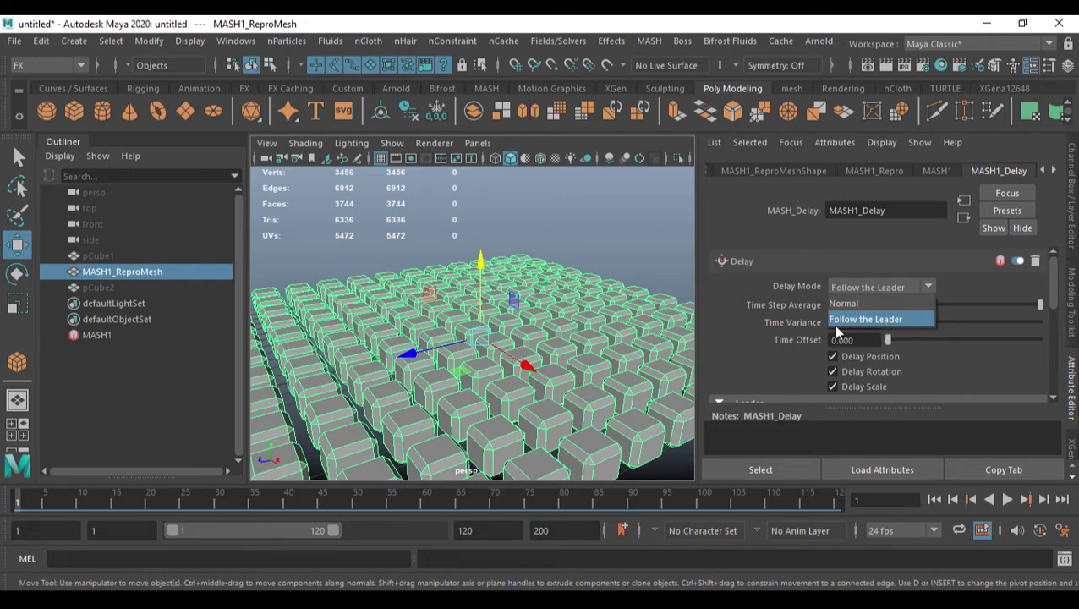
click(871, 319)
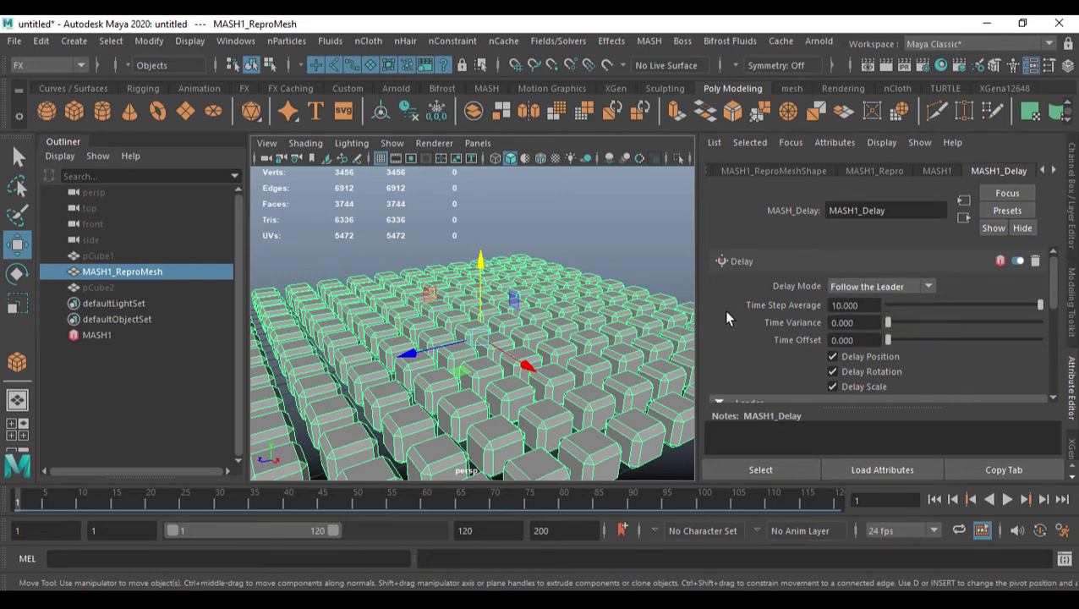
Rename pCube2 as leader.
click(114, 289)
double_click(127, 289)
text(leader)
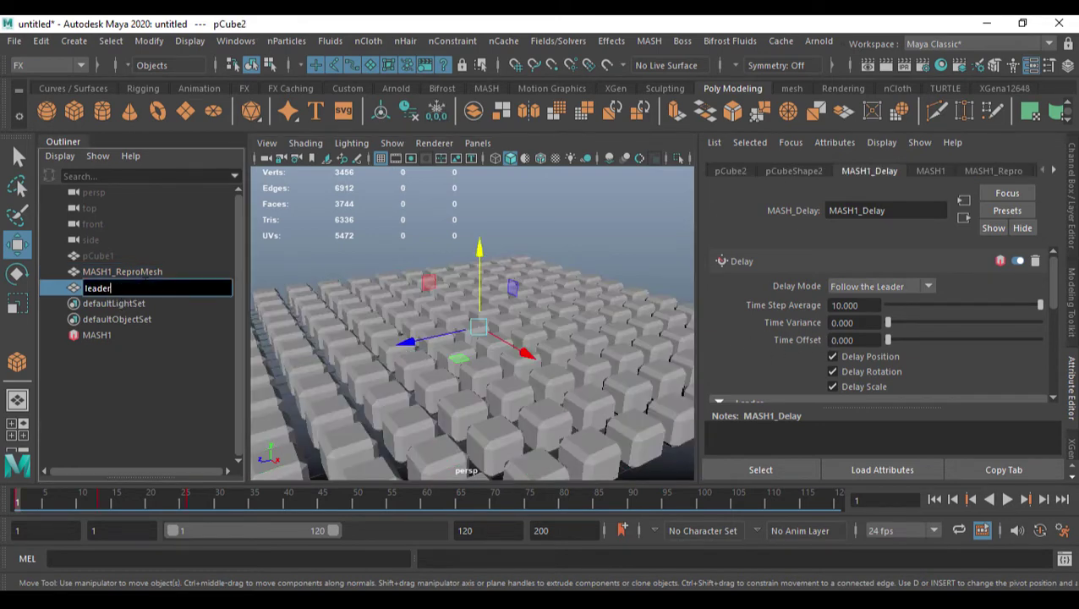
key(Return)
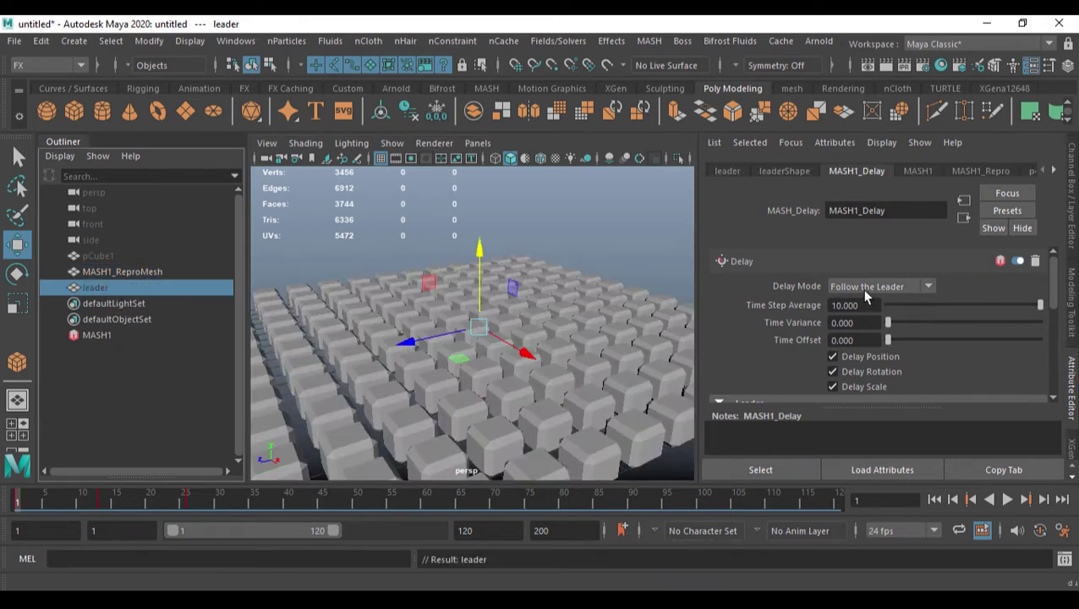
Try a Time Step Average of 6.263 on the Delay node and play the animation from the start.
click(1010, 499)
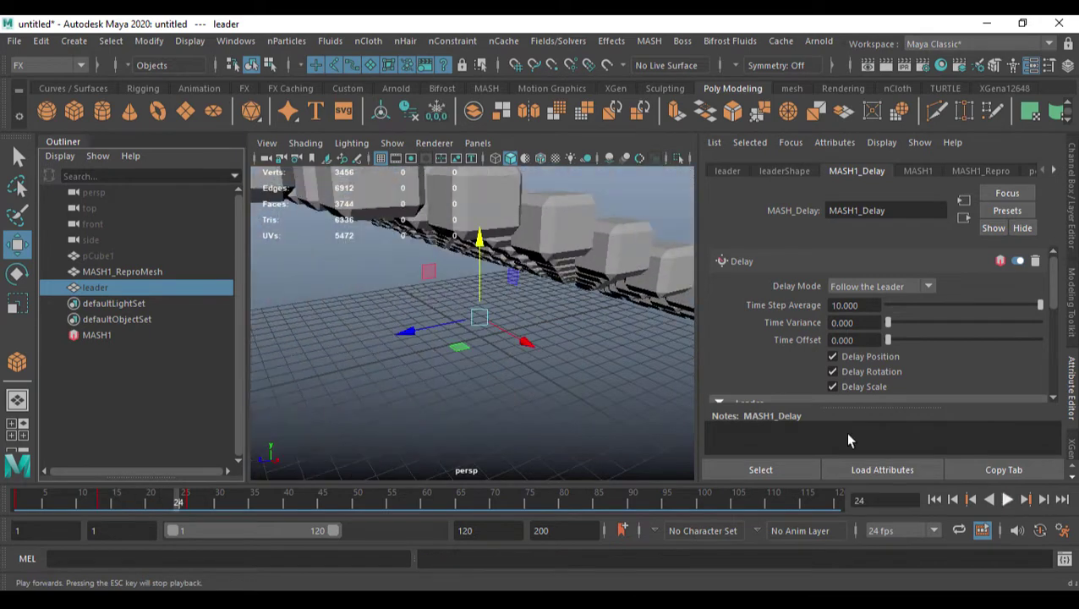
mouse_move(604, 321)
alt+mouse_down()
mouse_move(527, 332)
mouse_move(964, 319)
mouse_move(975, 304)
mouse_move(912, 311)
mouse_move(1040, 306)
mouse_move(961, 311)
mouse_move(1010, 315)
mouse_move(978, 319)
alt+mouse_up()
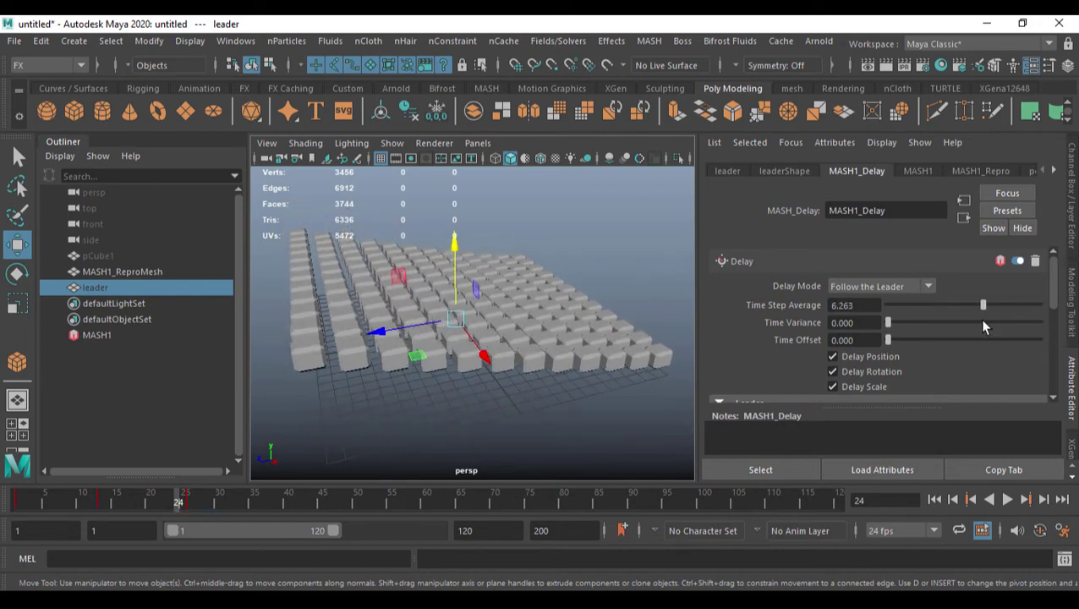
click(938, 500)
click(1007, 500)
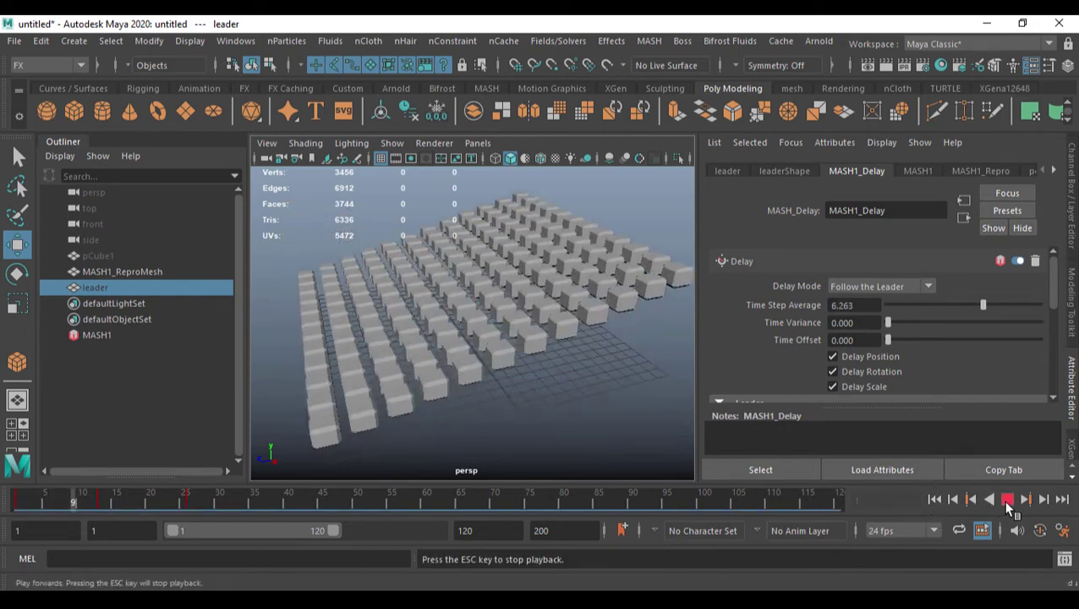
click(1007, 500)
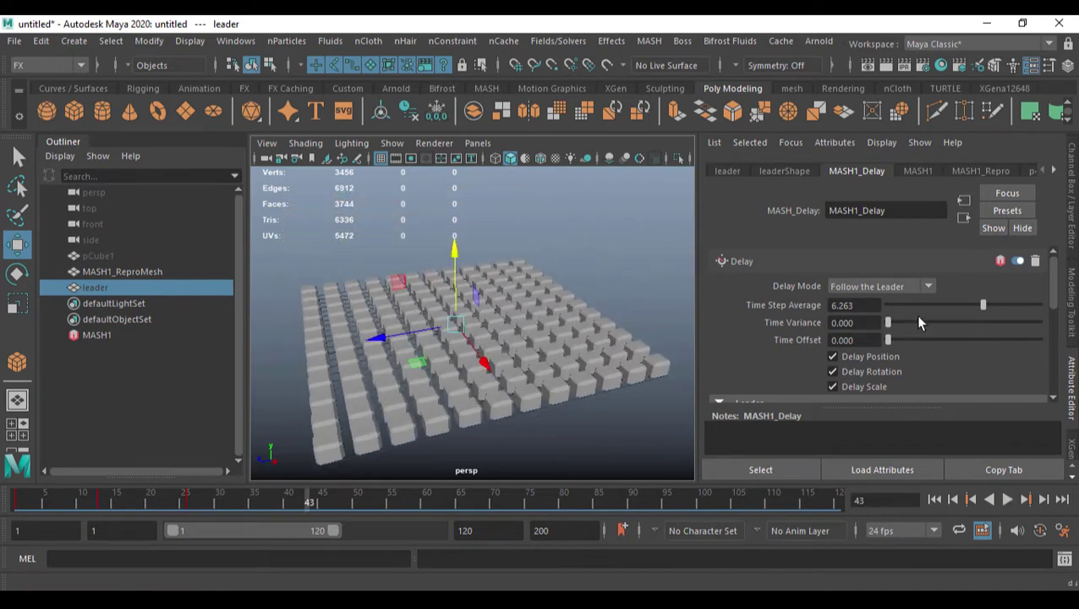
Try a Time Step Average of 10 with a Time Variance of 26.316 and play the animation from the start.
drag(983, 306, 1045, 310)
drag(889, 325, 968, 336)
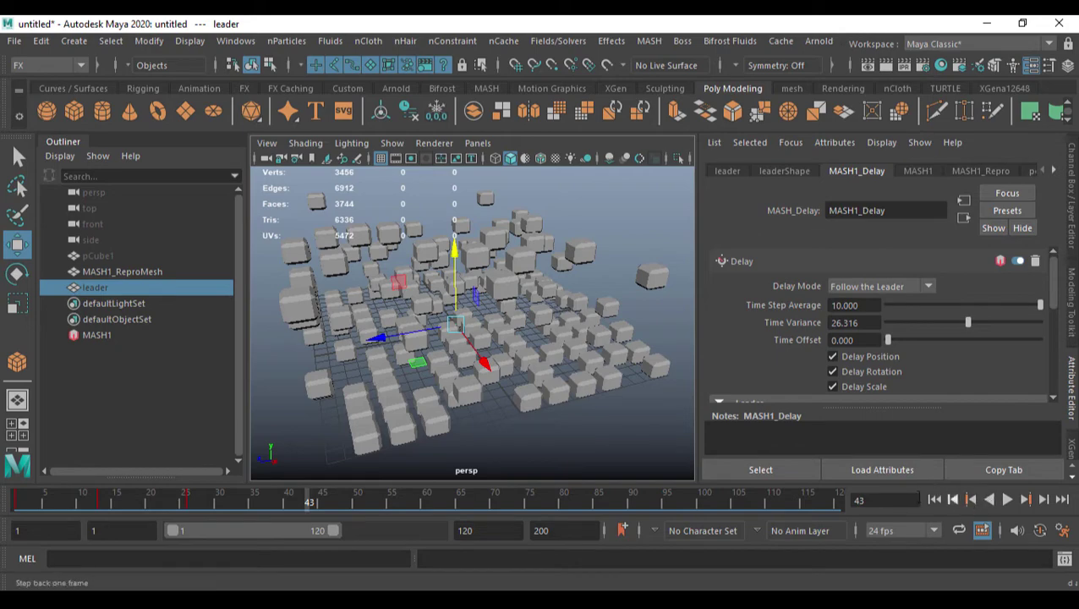
click(934, 499)
click(1007, 499)
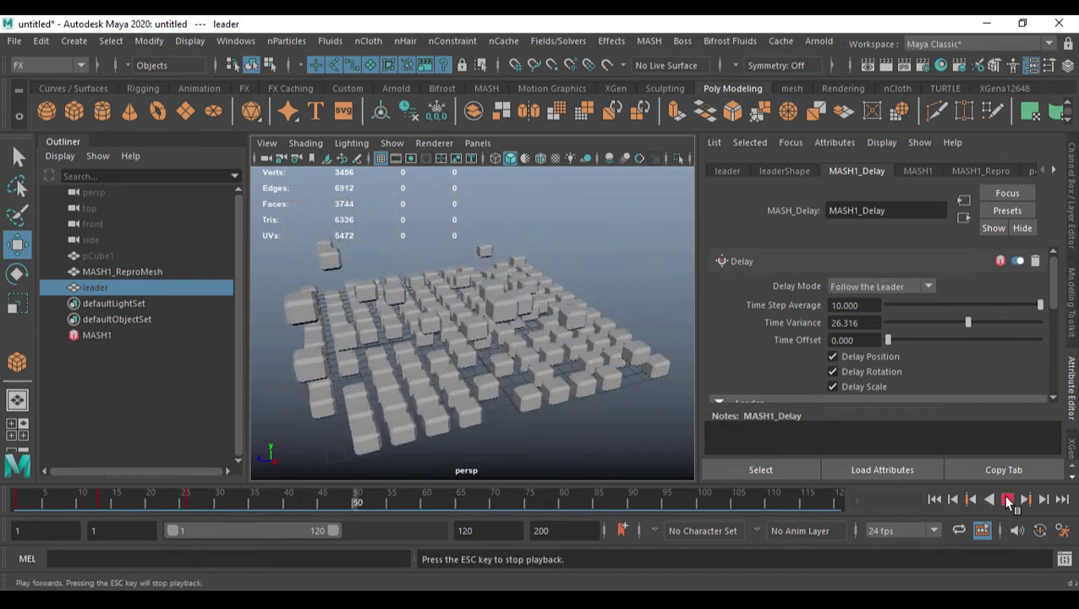
click(1009, 501)
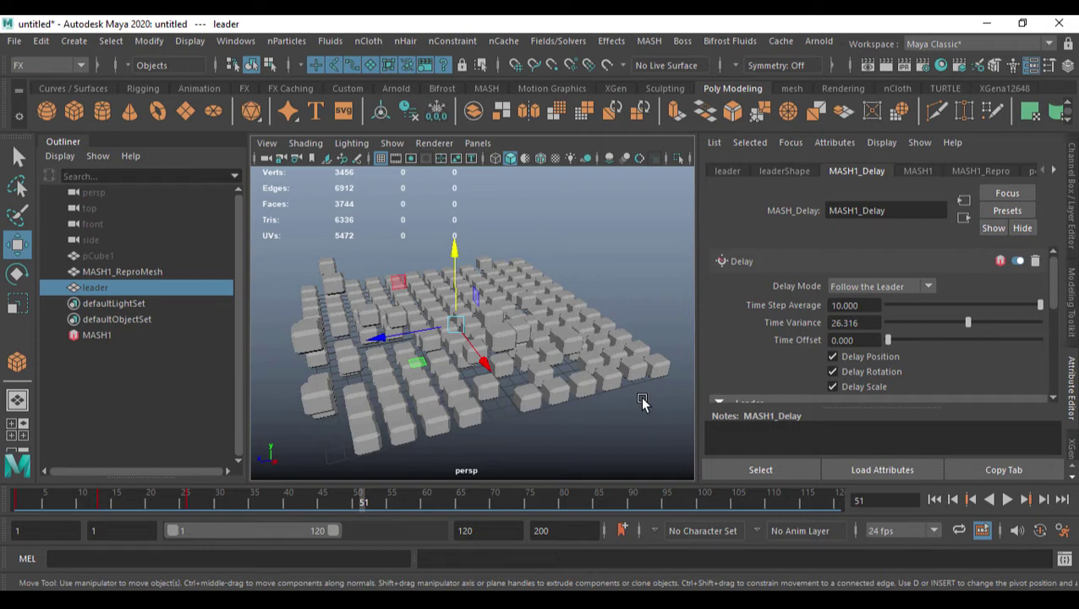
Set the Delay node's Time Variance to 0 and replay the animation from the start.
drag(970, 328, 850, 339)
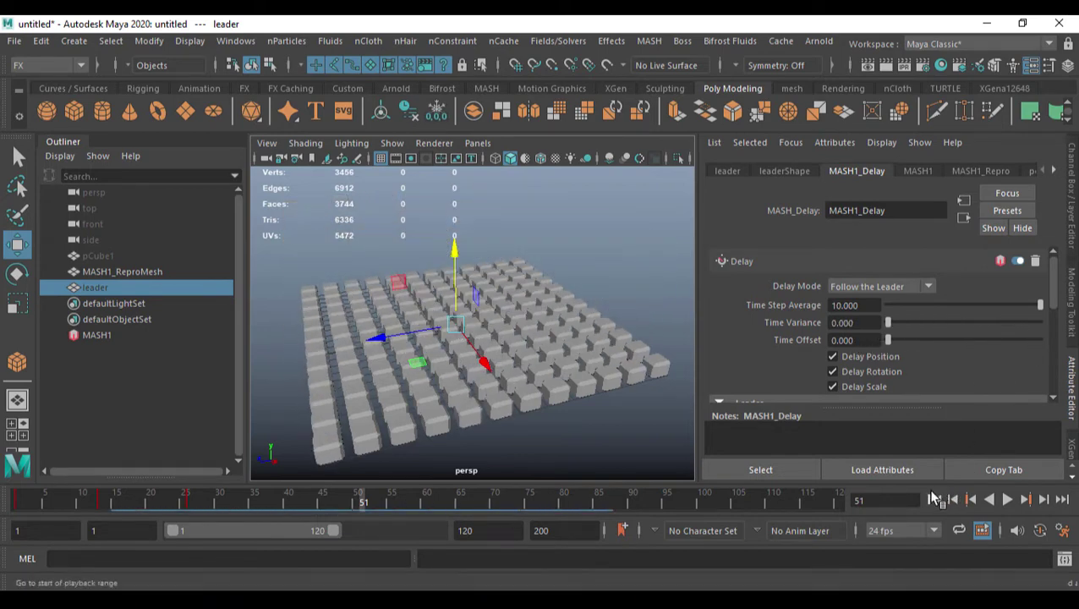
click(934, 499)
click(1007, 499)
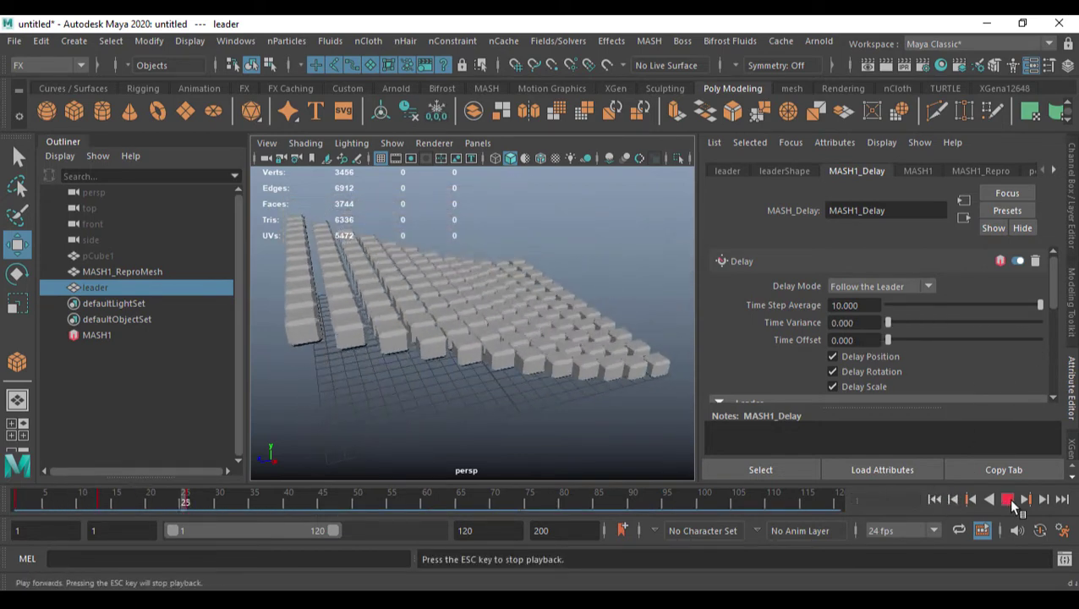
click(1007, 499)
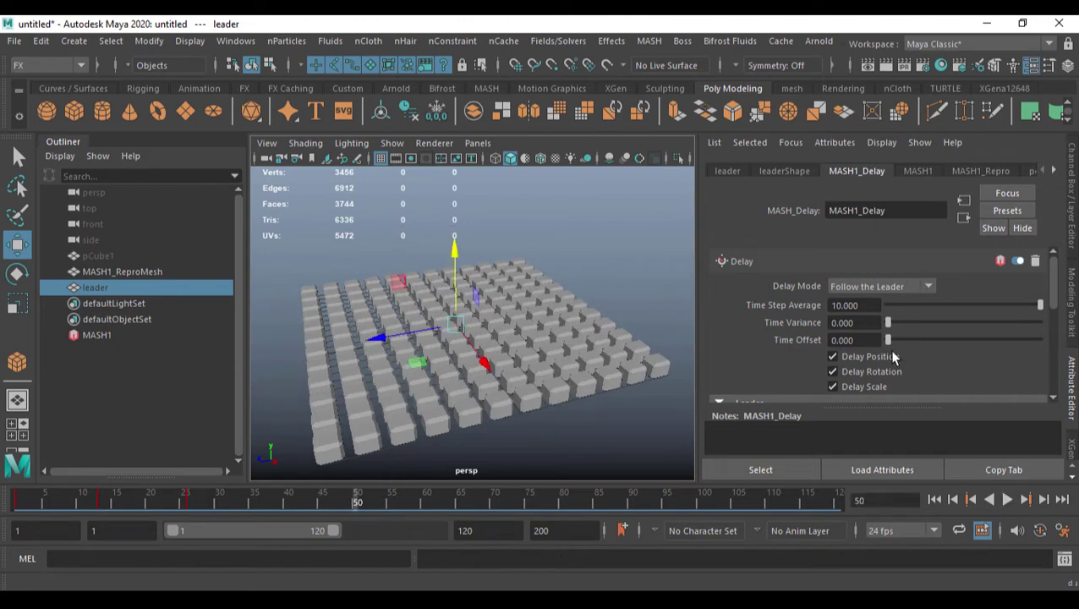
click(1007, 499)
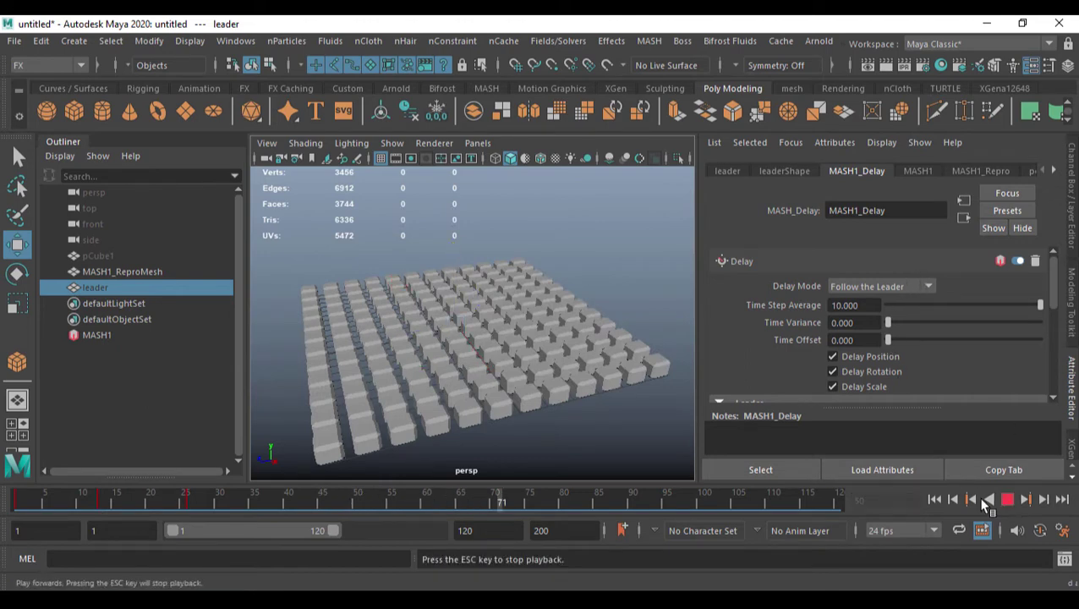
click(1007, 499)
click(945, 499)
click(1007, 499)
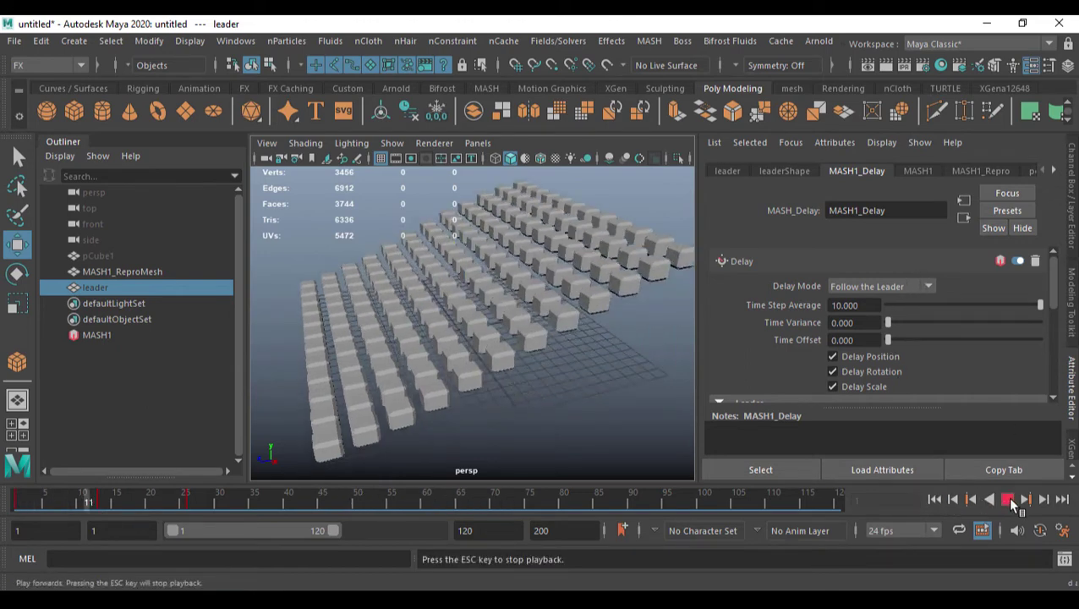
Try a Time Offset of 10 on the Delay node and play the animation from the start.
click(1007, 499)
drag(889, 340, 1019, 358)
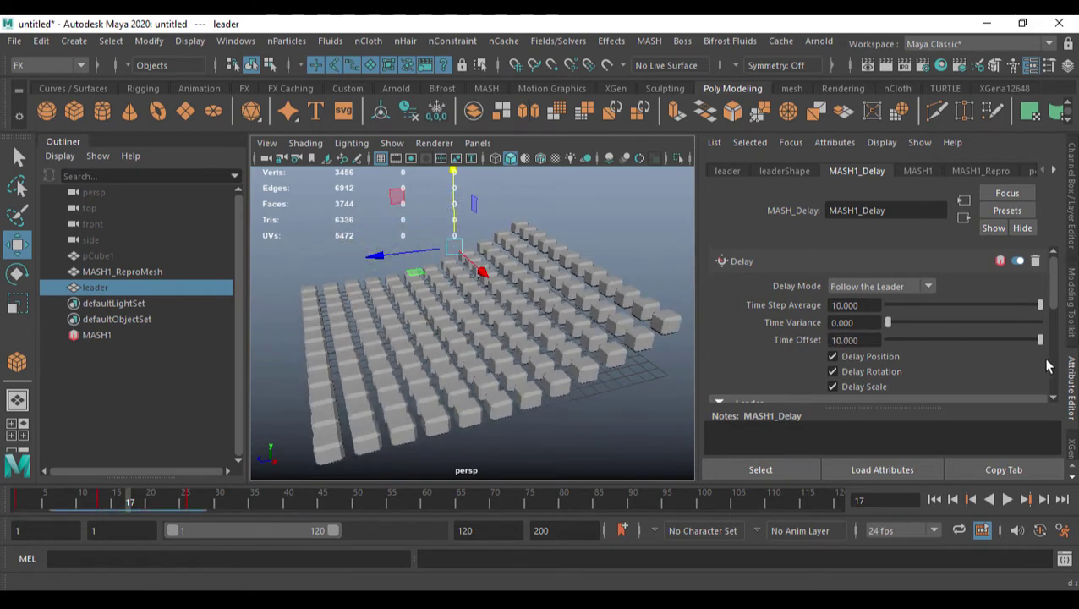
click(933, 500)
click(1007, 499)
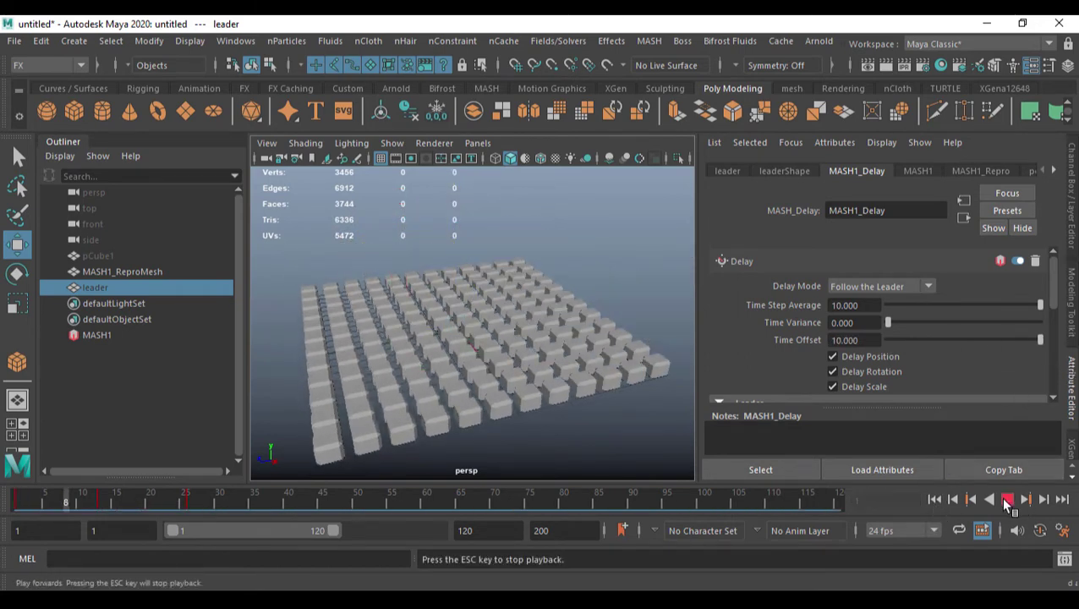
click(1007, 500)
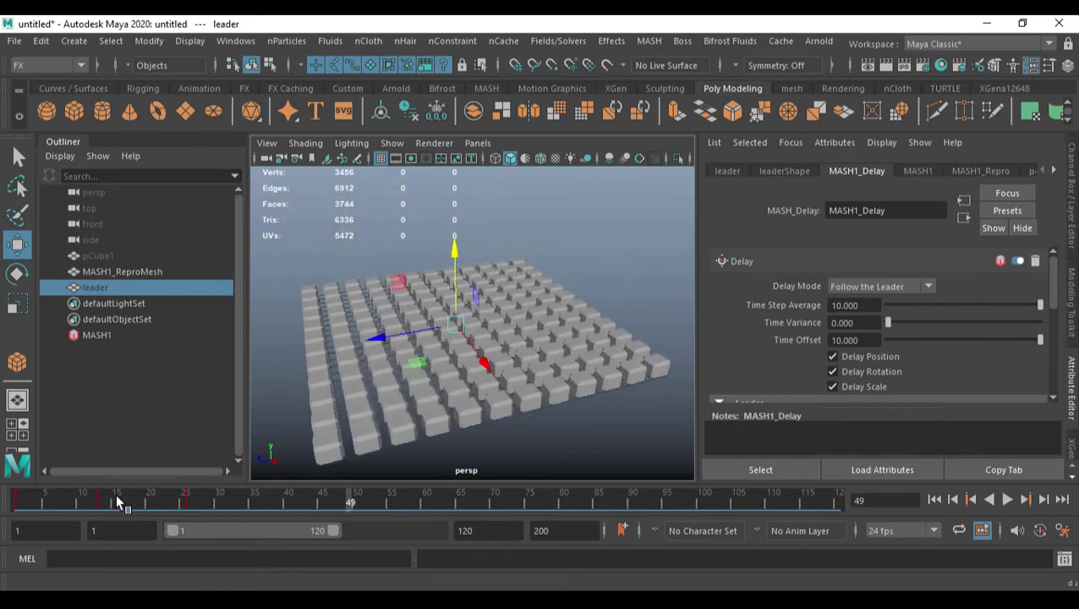
click(934, 500)
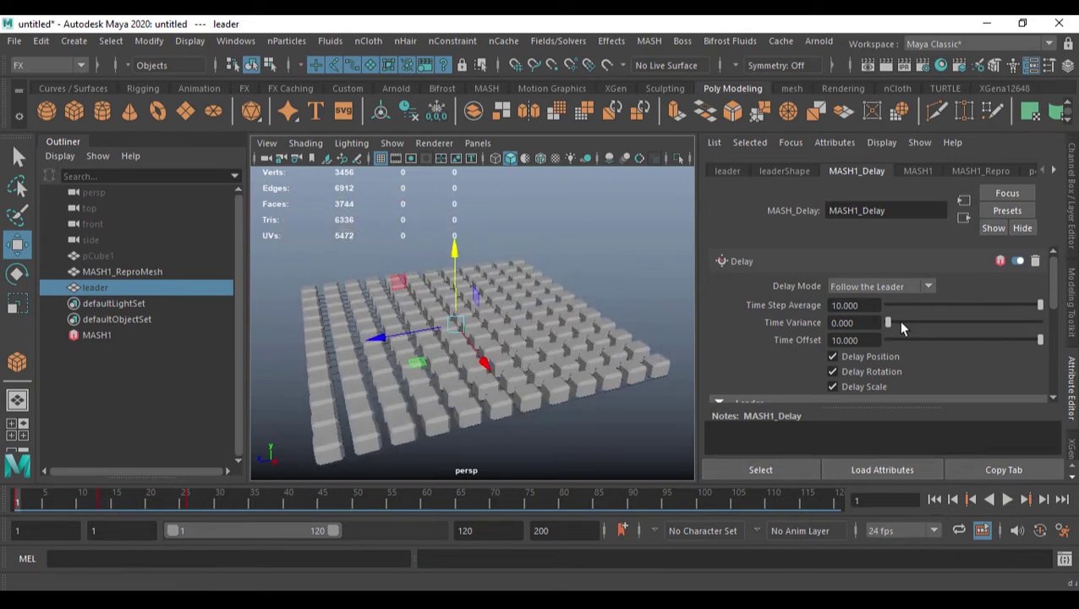
scroll(1010, 334, down, 2)
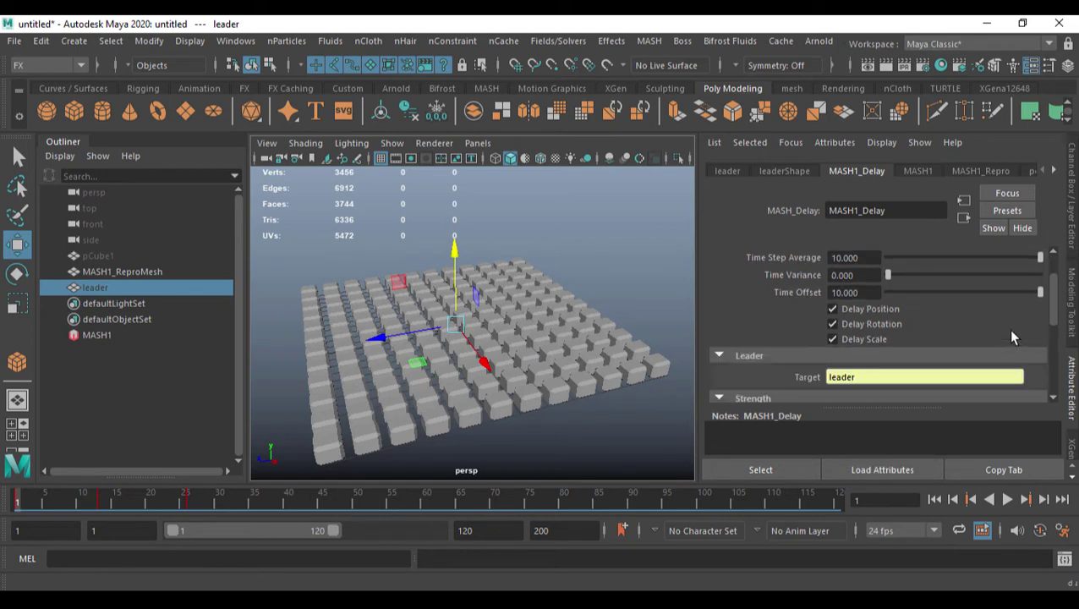
scroll(892, 377, down, 2)
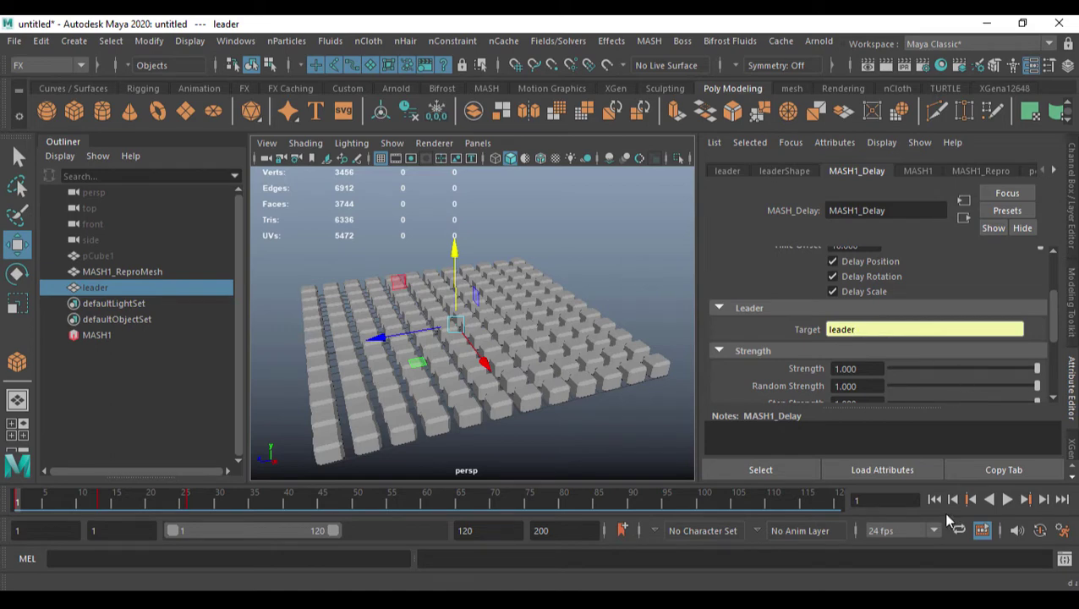
click(1007, 499)
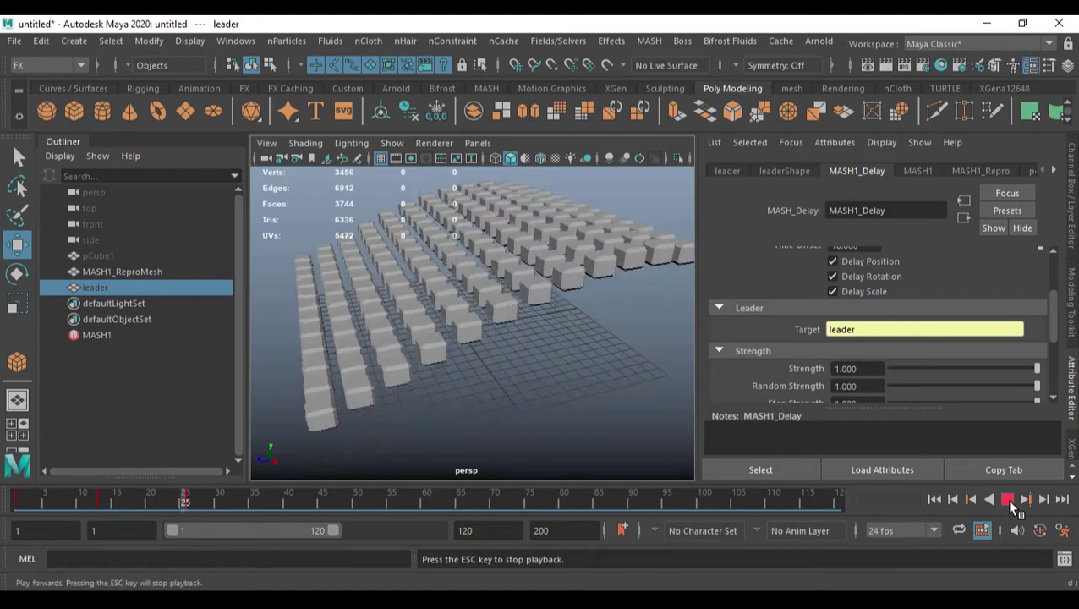
click(1007, 499)
Set the Delay node's Time Offset back to 0 and replay the animation from the start.
scroll(904, 281, up, 4)
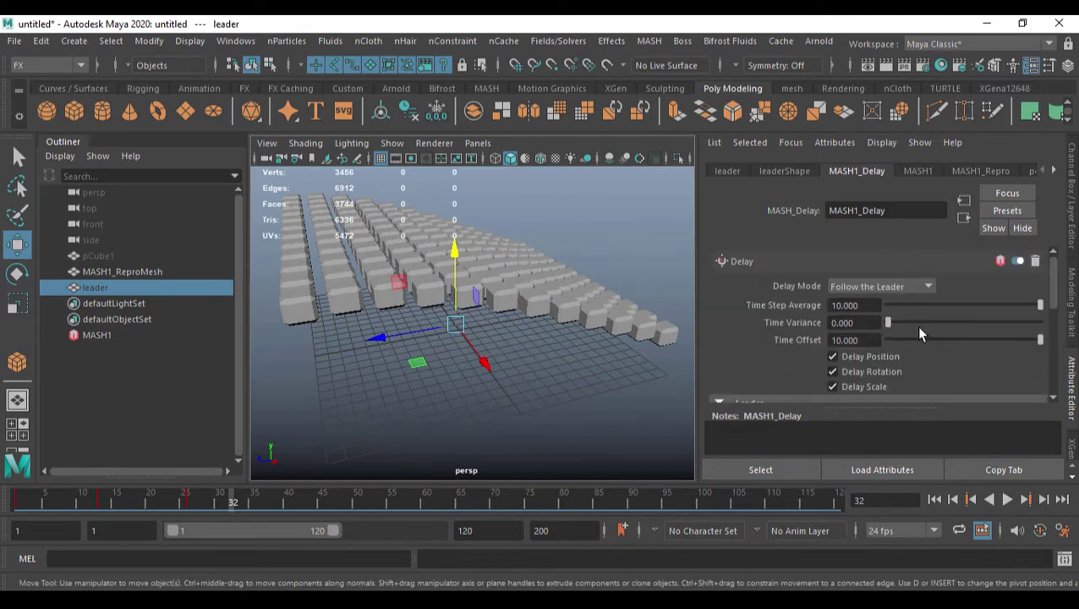
drag(939, 345, 871, 347)
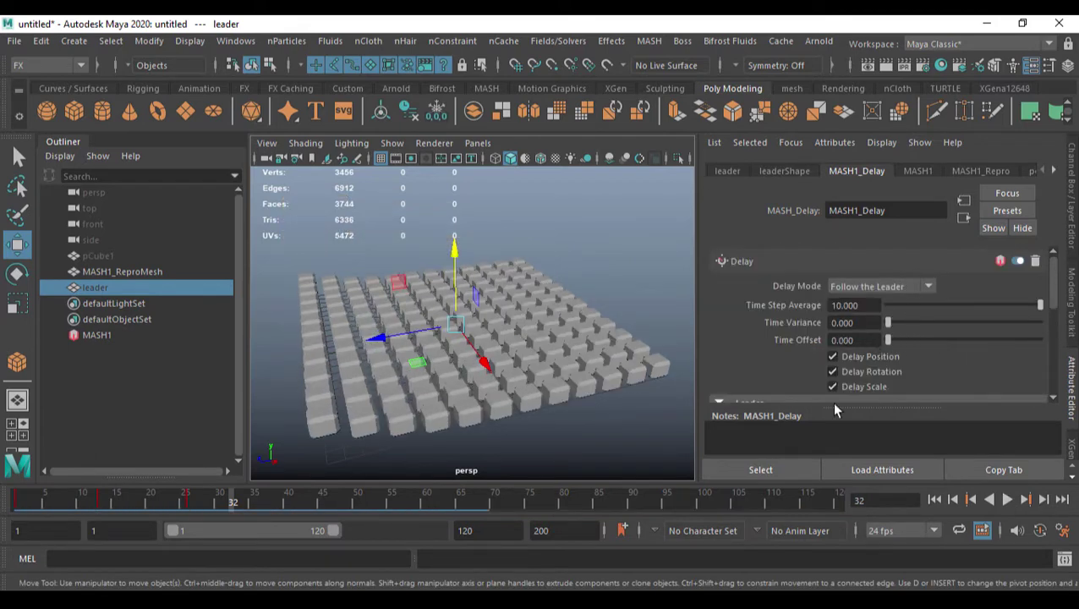
click(935, 499)
click(1007, 498)
click(1007, 499)
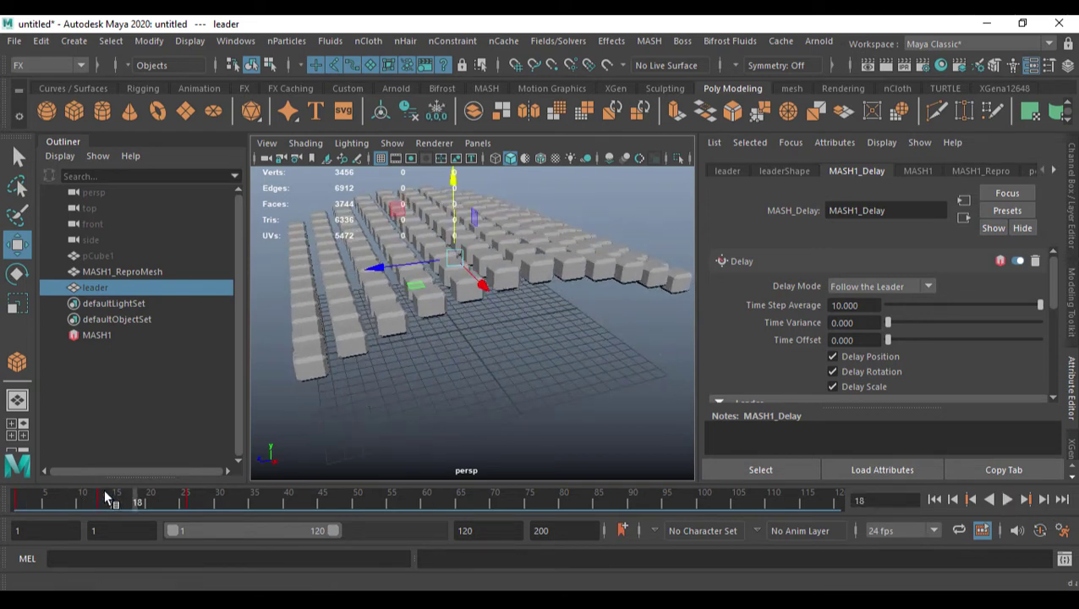
Try a Strength of 0.571 with a Random Strength of 0.374 on the Delay node and play the animation from the start.
scroll(976, 325, down, 4)
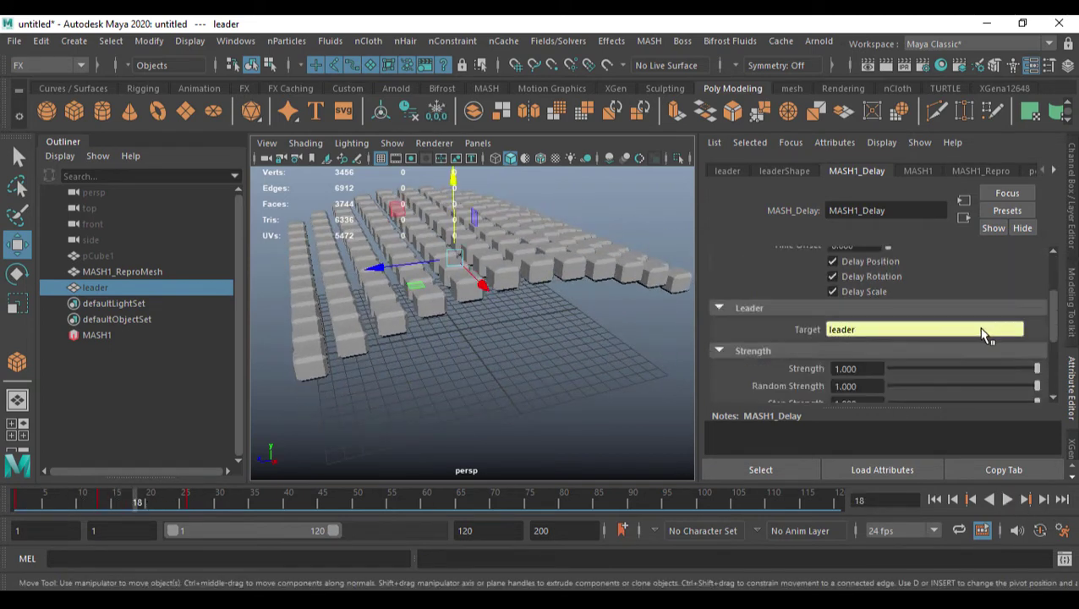
drag(968, 328, 969, 353)
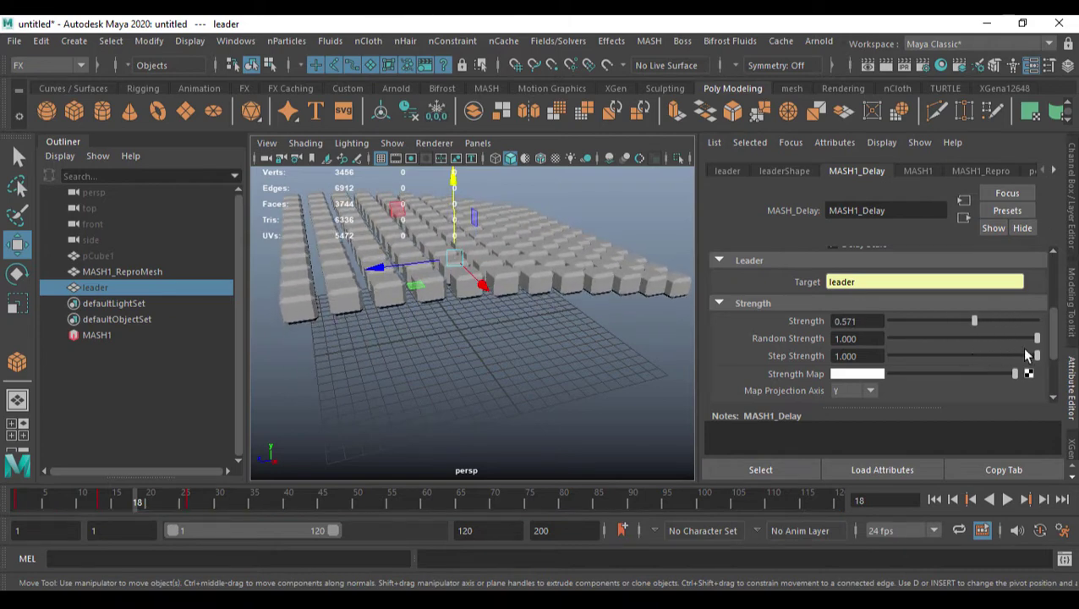
drag(1038, 340, 942, 338)
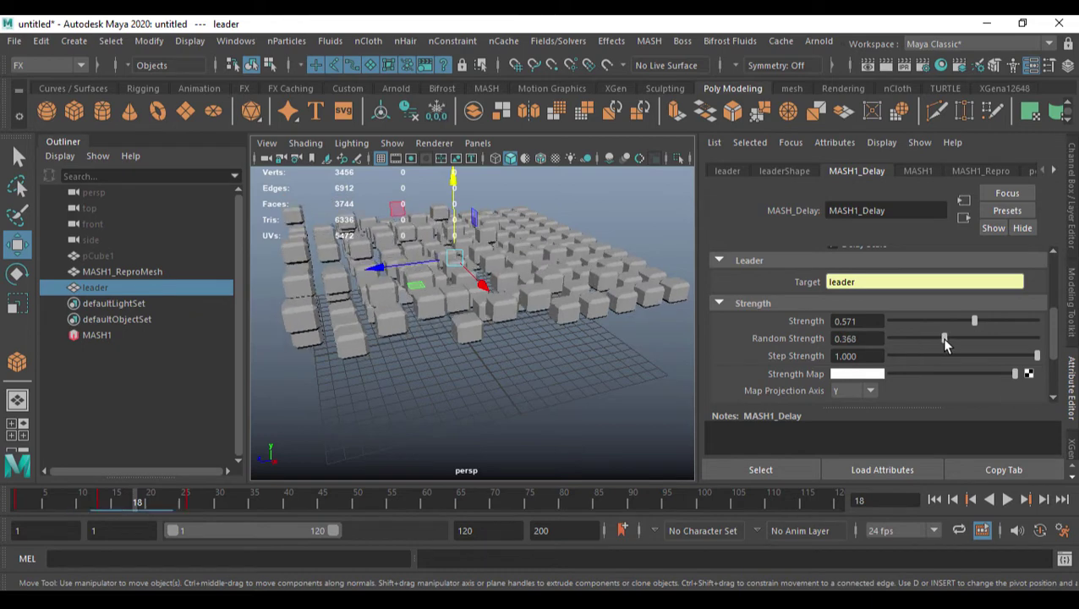
click(934, 500)
click(1007, 500)
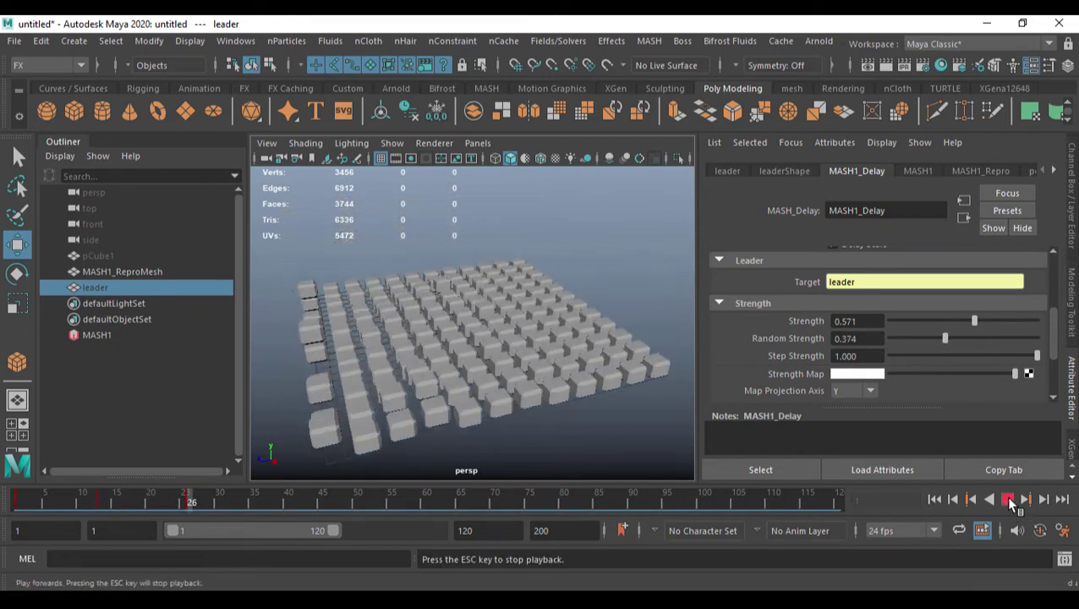
click(1009, 499)
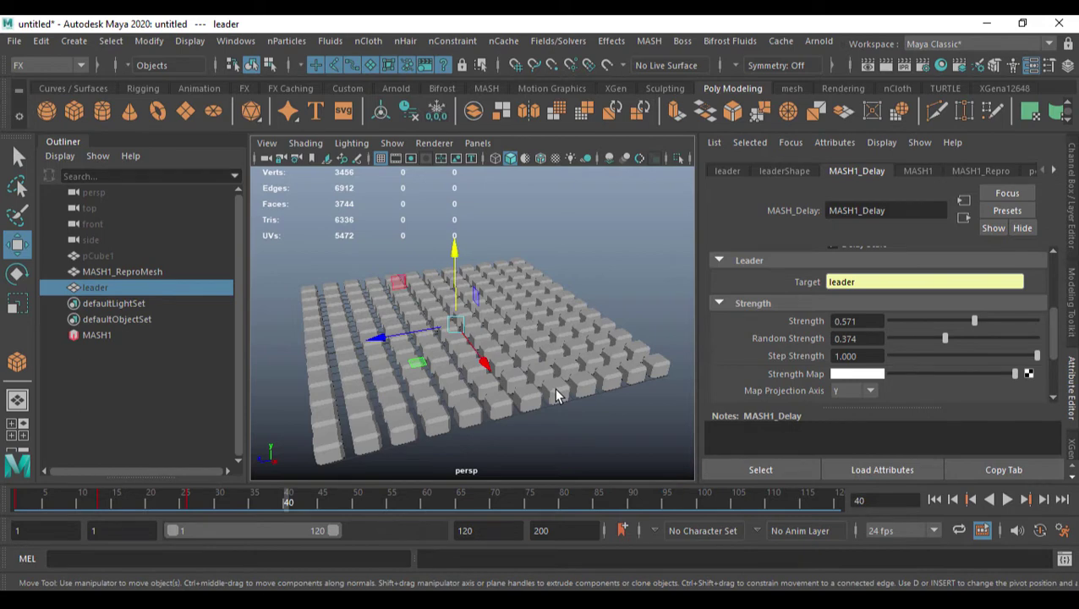
Restore Random Strength and Strength to 1, reduce Step Strength to -0.495, and play the animation from the start.
drag(943, 338, 1055, 351)
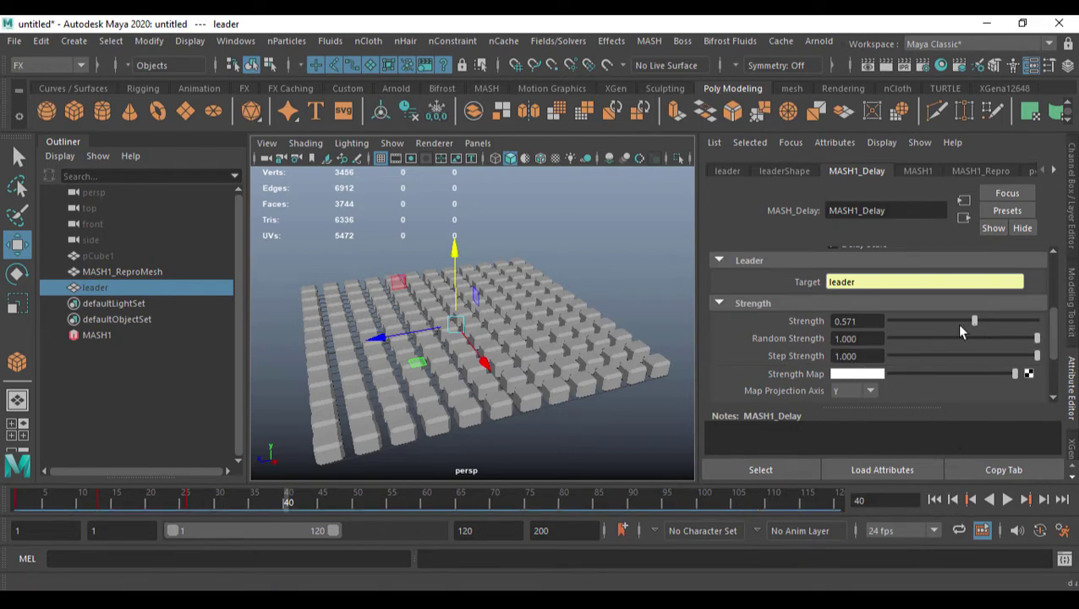
drag(972, 323, 928, 356)
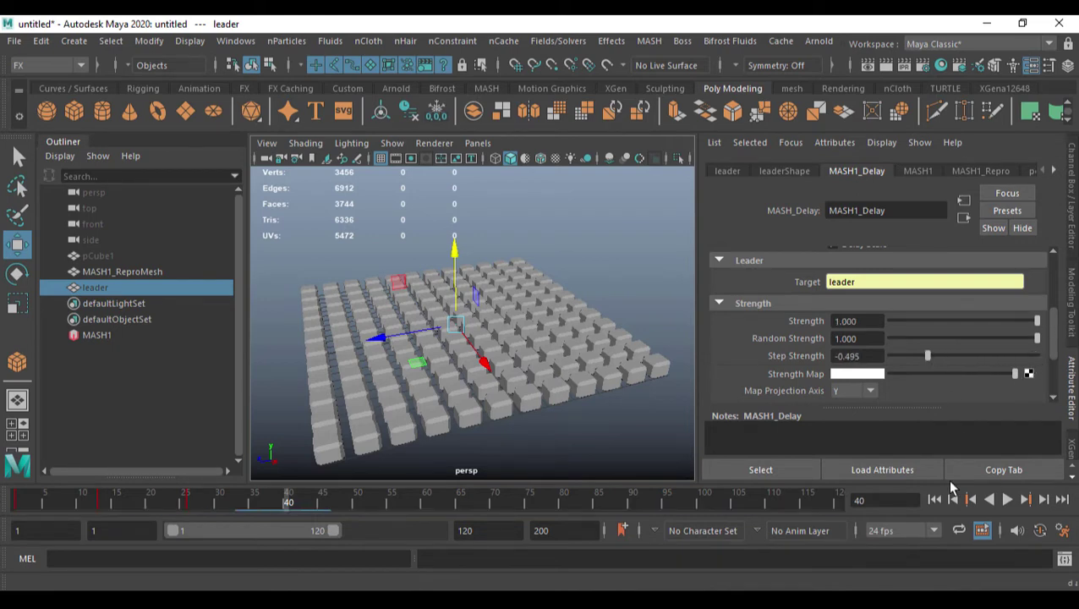
click(934, 498)
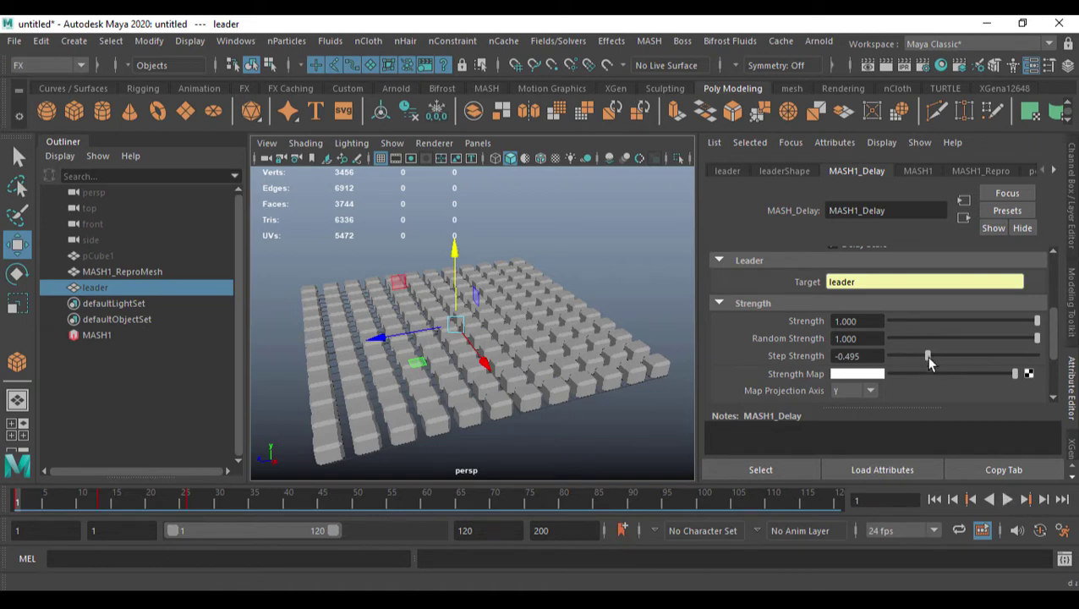
click(1008, 500)
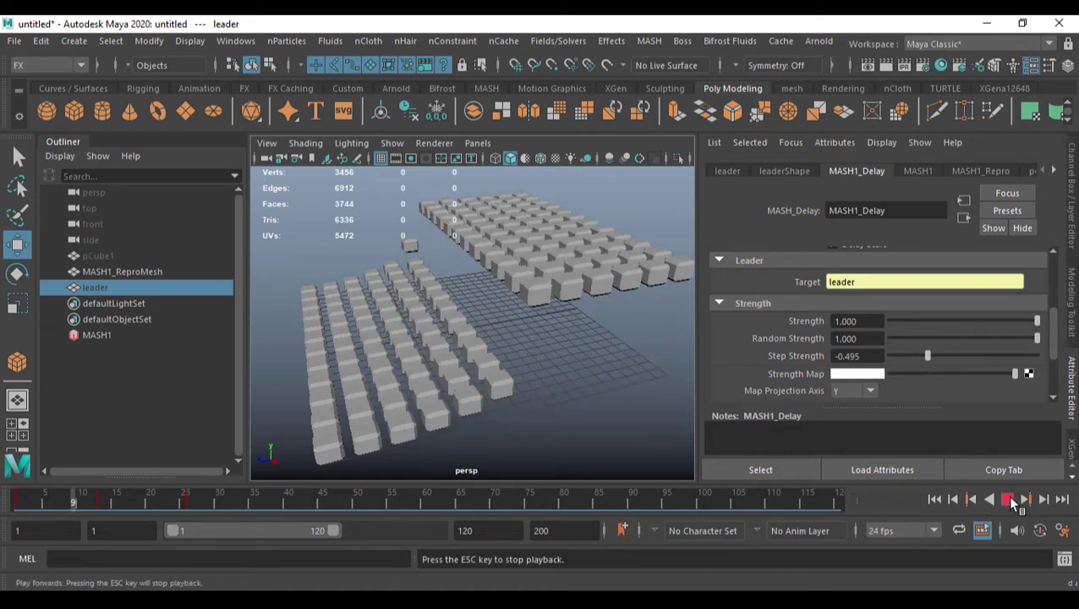
click(1011, 500)
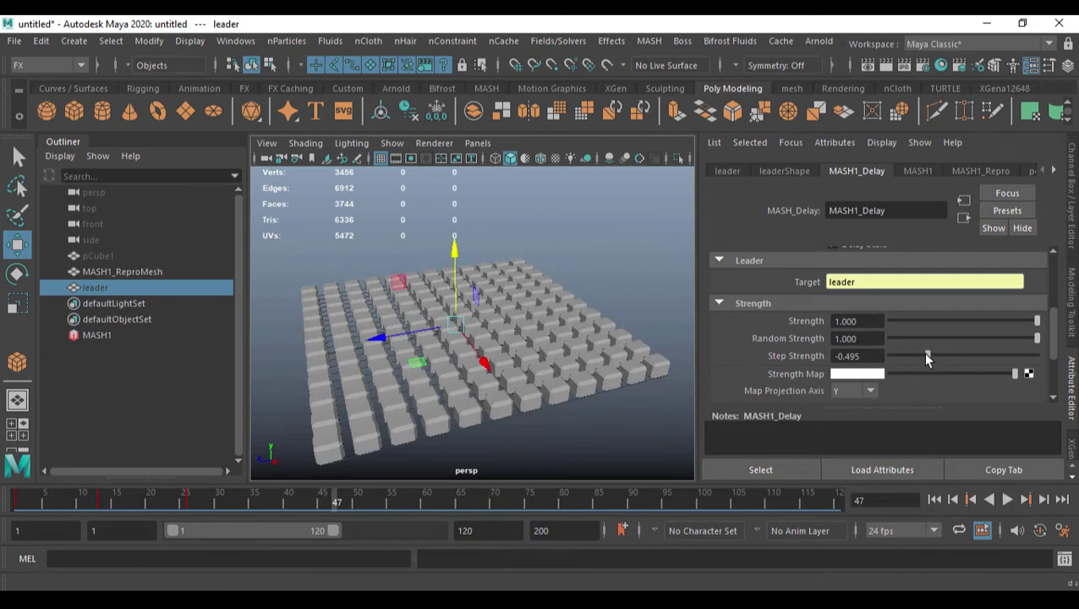
Try a Step Strength of -0.5 on the Delay node and play the animation from the start twice.
drag(928, 356, 926, 358)
double_click(875, 358)
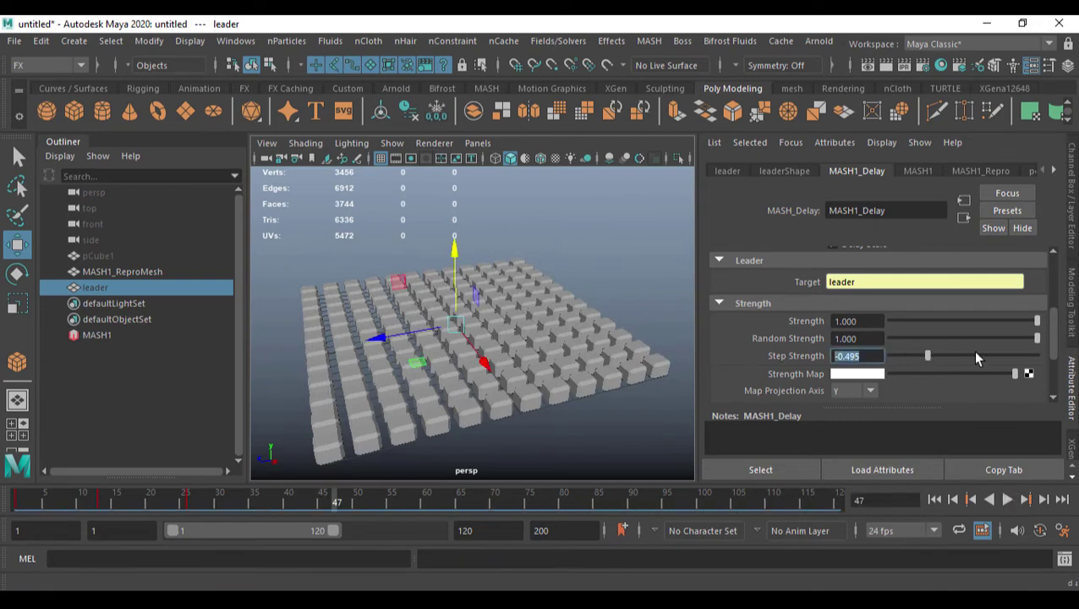
text(-0.5)
key(Return)
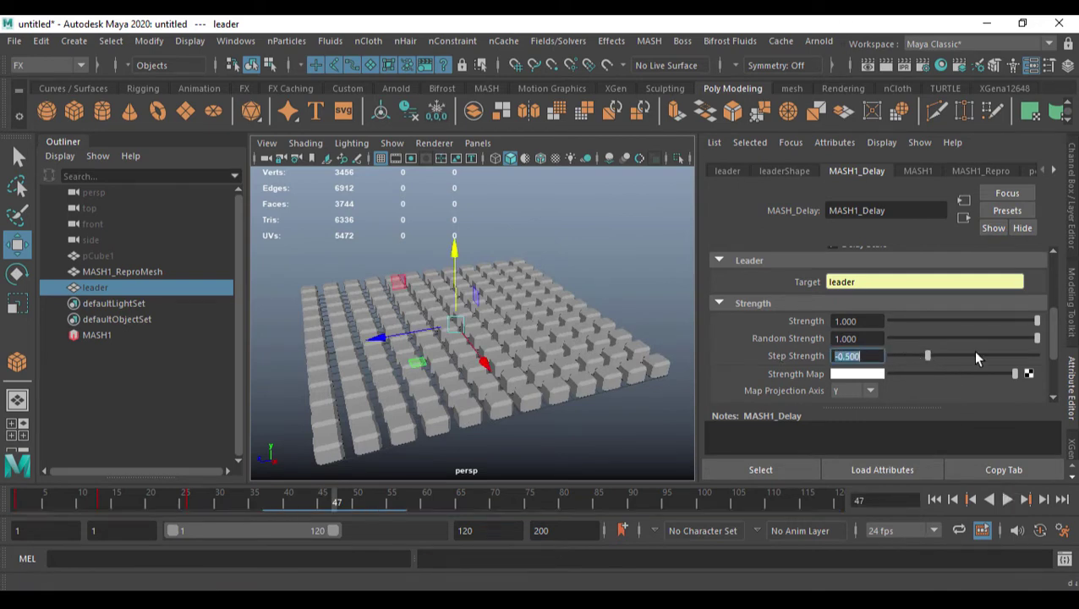
click(934, 500)
click(1007, 500)
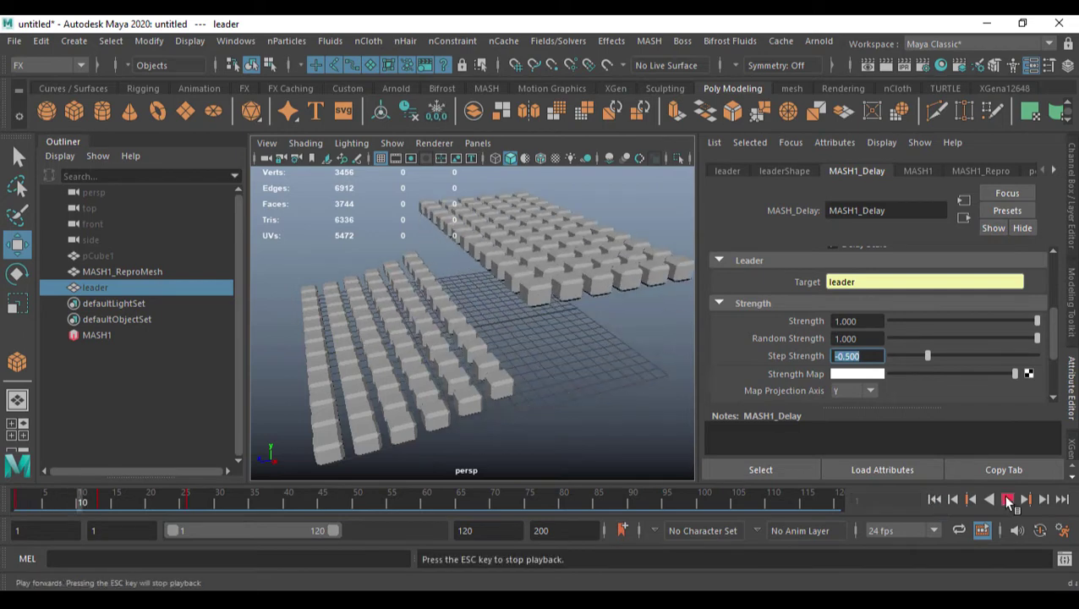
click(1007, 500)
click(952, 500)
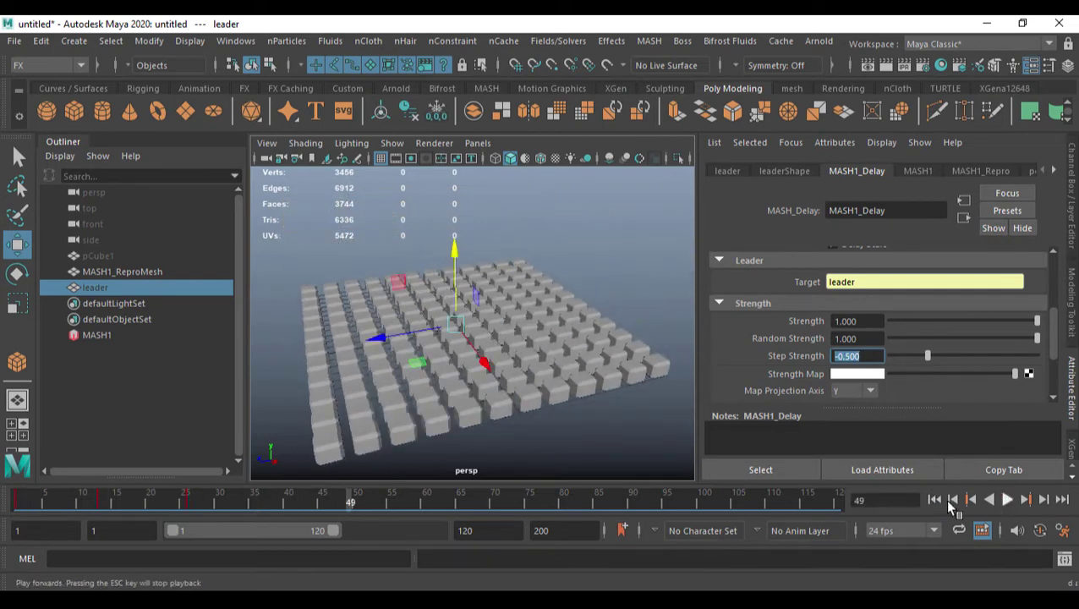
click(1005, 501)
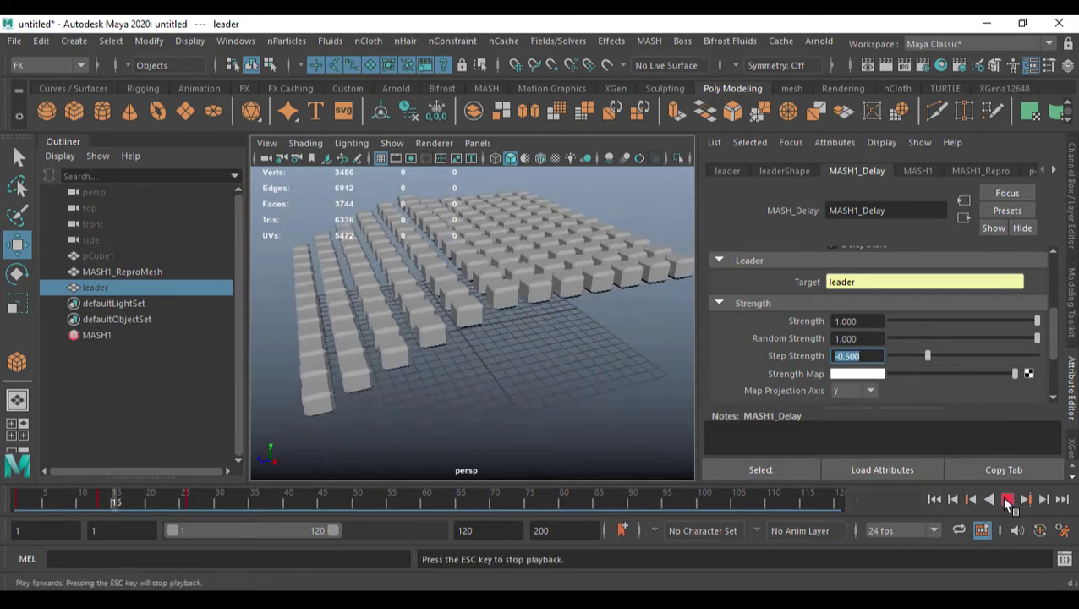
click(1006, 500)
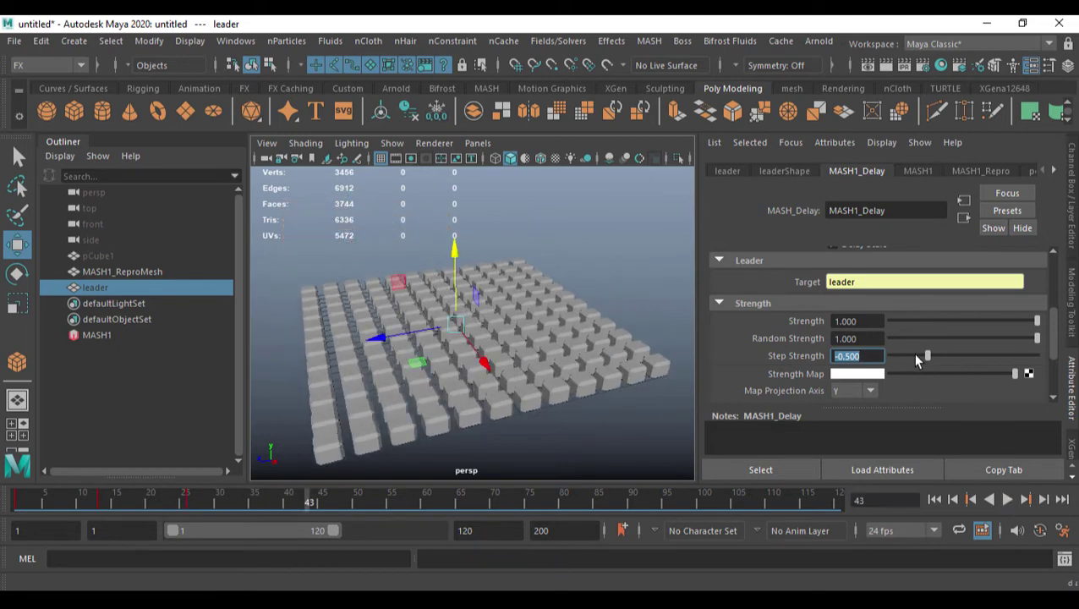
Try a Step Strength of 0.5 on the Delay node, play the animation, and return to the first frame.
drag(928, 355, 996, 356)
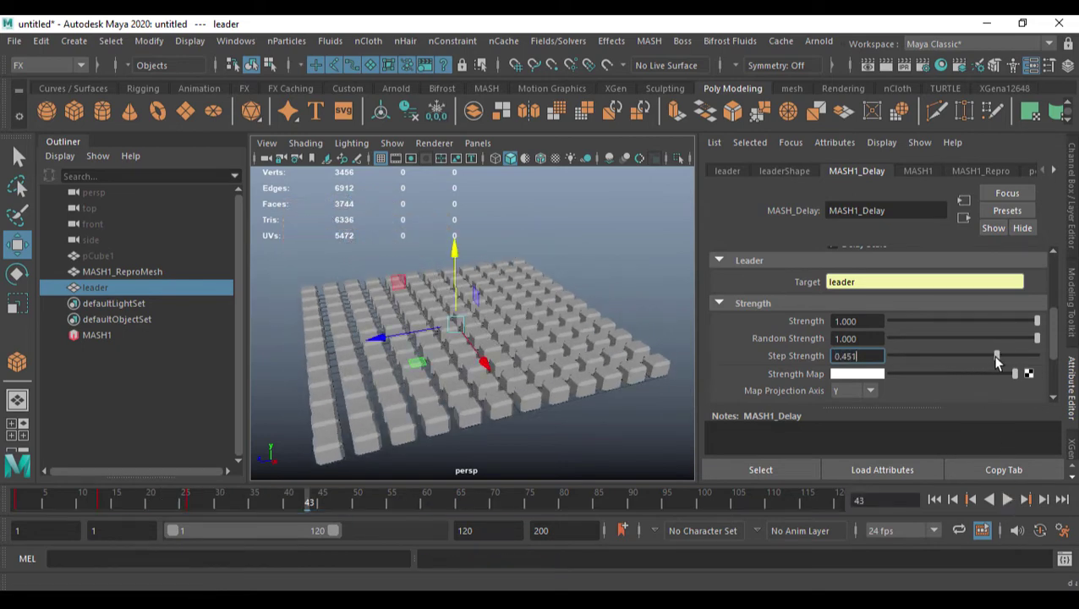
text(0.5)
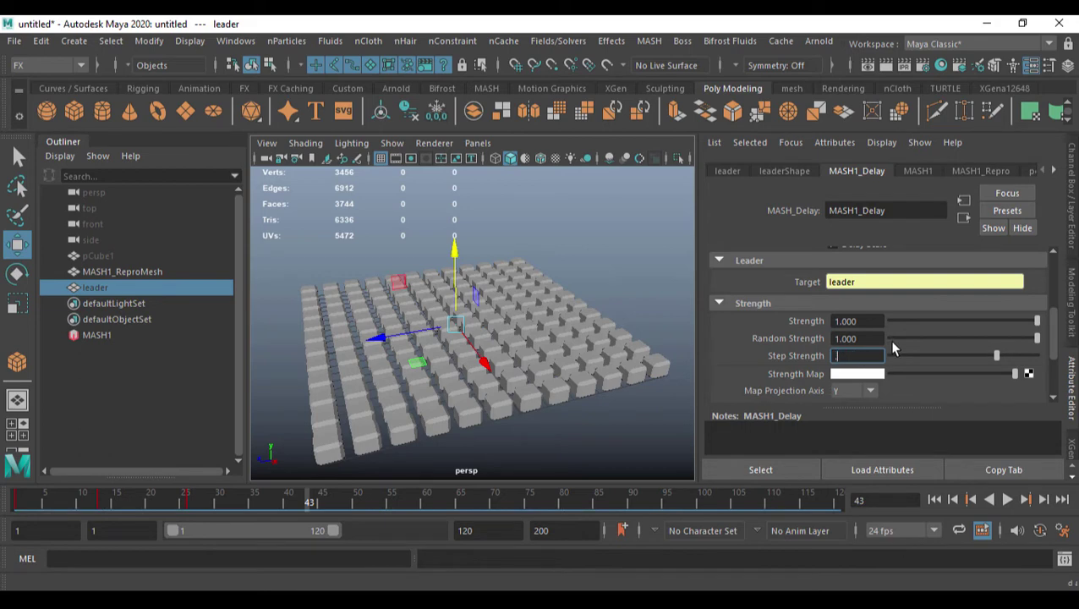
key(Return)
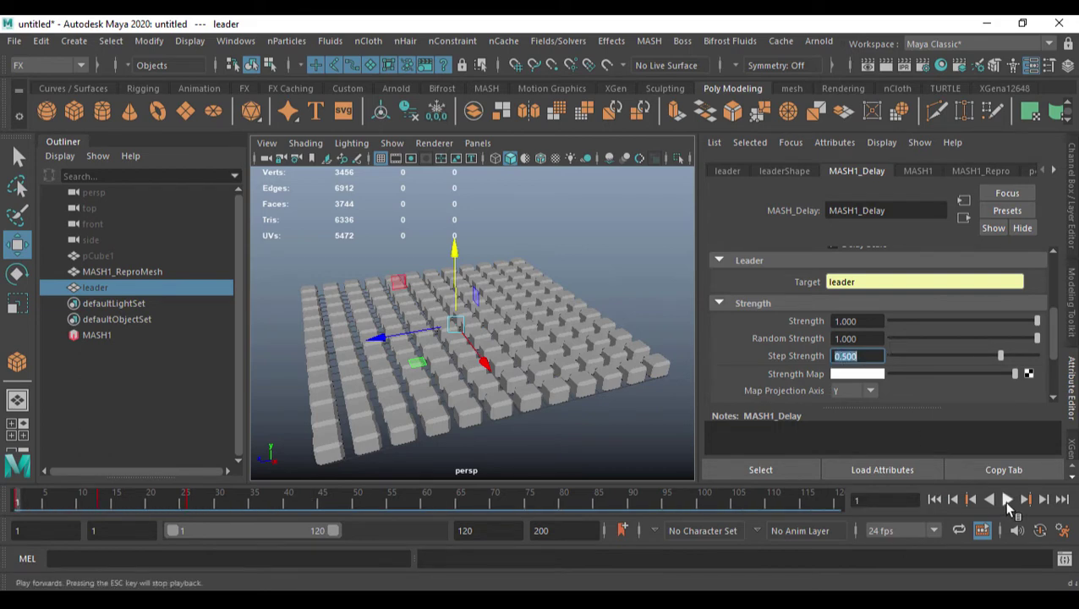
click(1007, 500)
click(1012, 499)
click(934, 500)
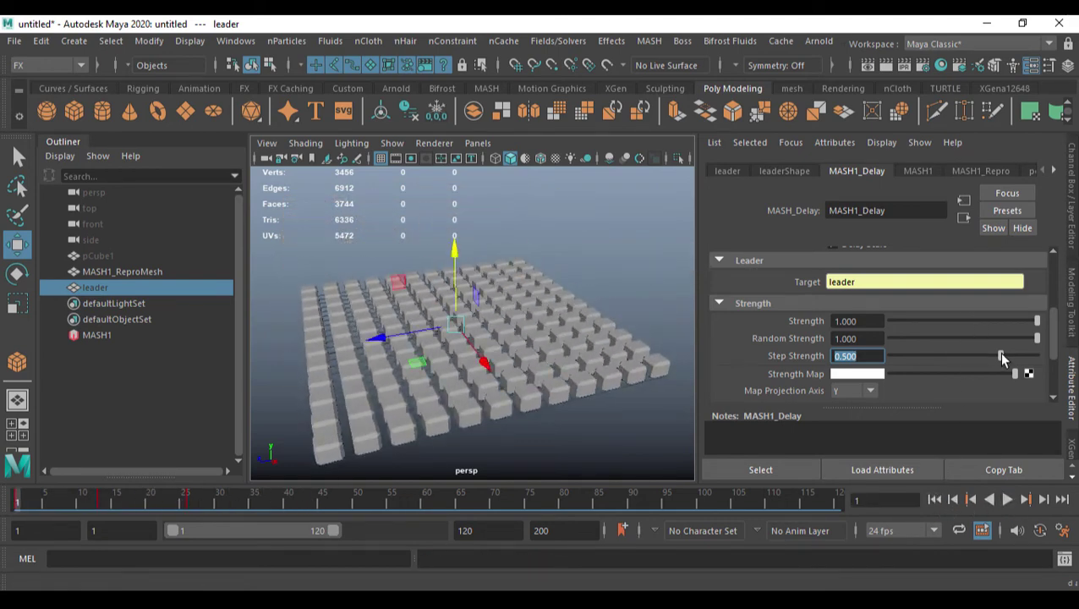
Raise the Delay node's Step Strength to its maximum.
drag(1002, 358, 1047, 361)
scroll(934, 359, up, 2)
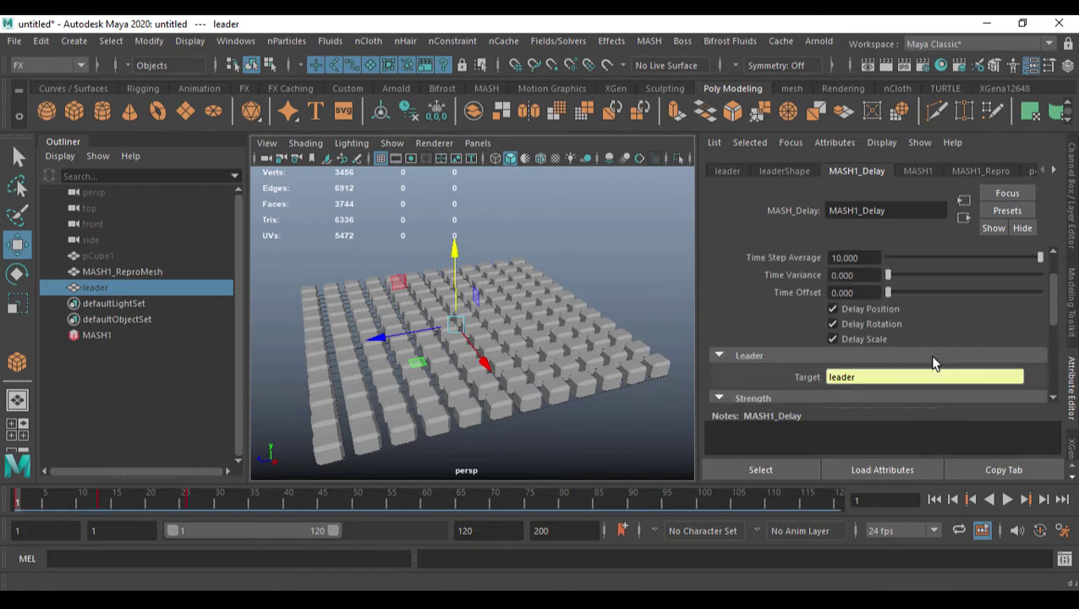
scroll(933, 363, up, 1)
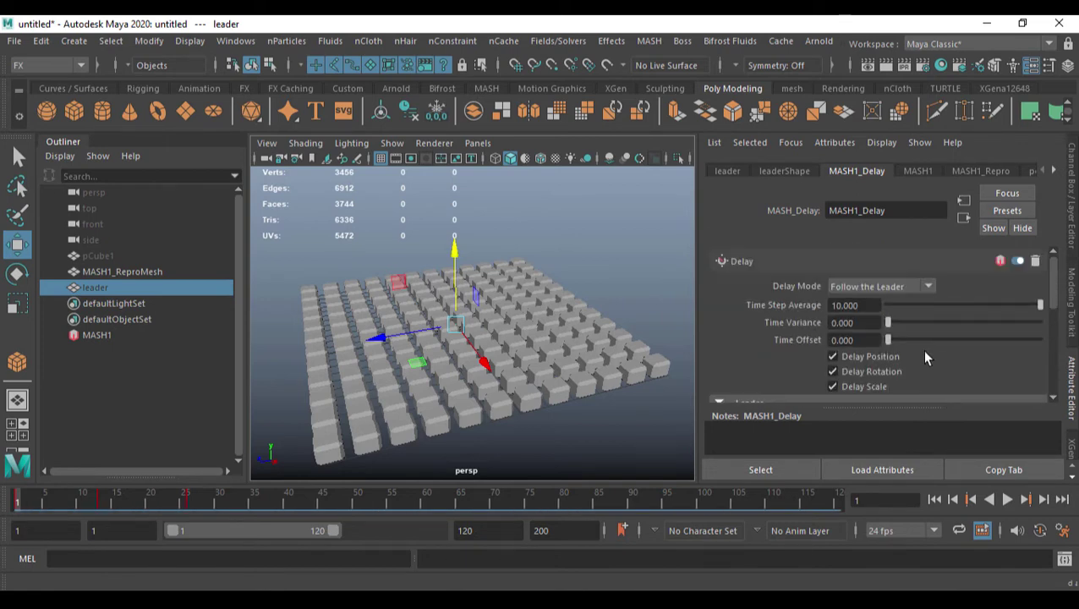
Add a Spring node to the MASH1 network.
click(918, 170)
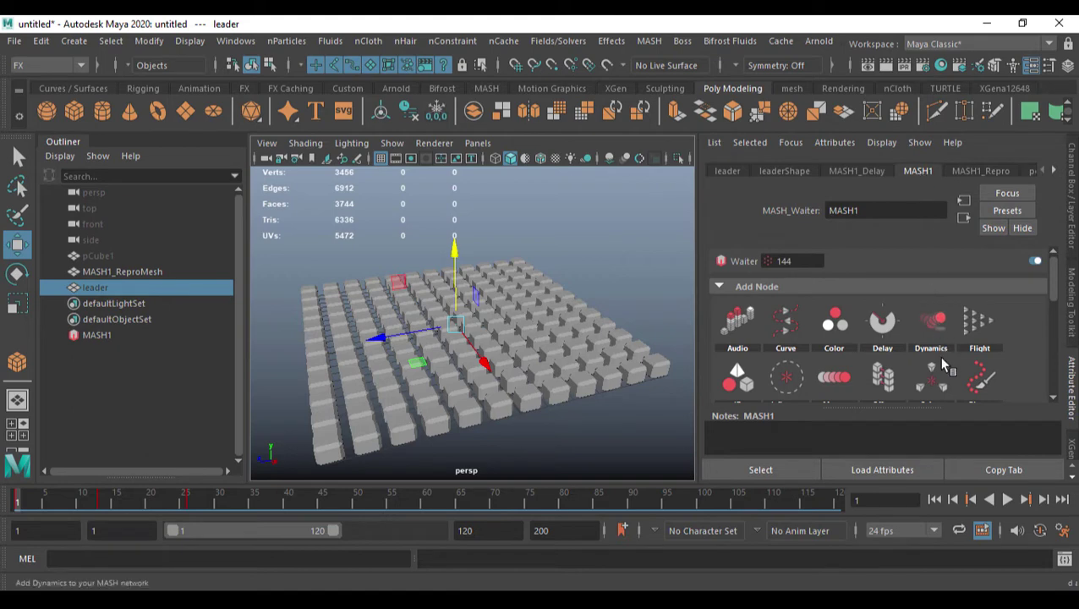
scroll(995, 360, down, 3)
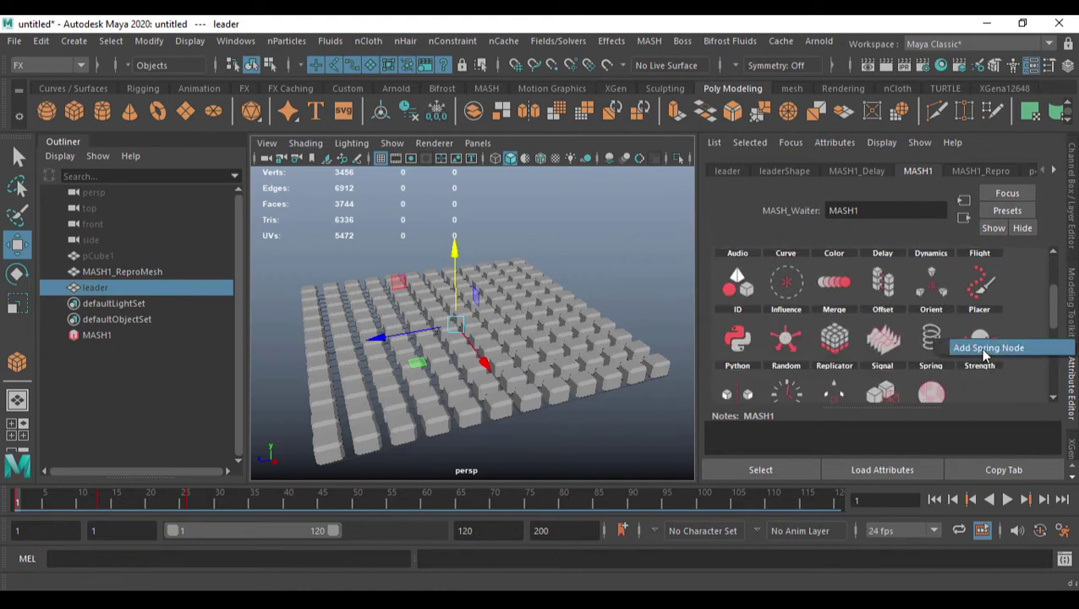
click(933, 341)
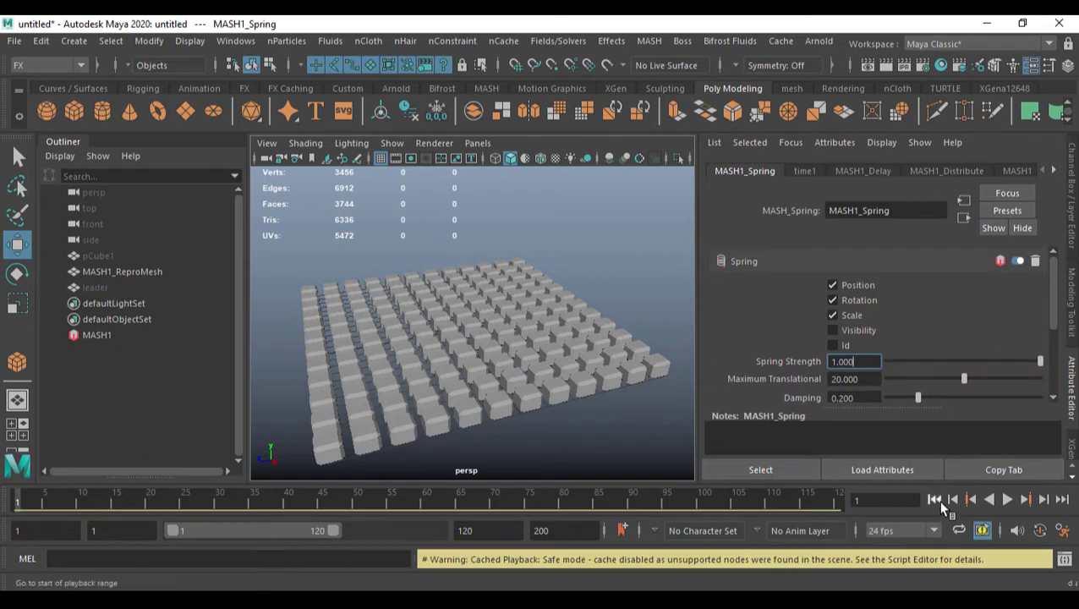
Play the animation with the Spring node active and stop playback once the grid settles.
click(1008, 500)
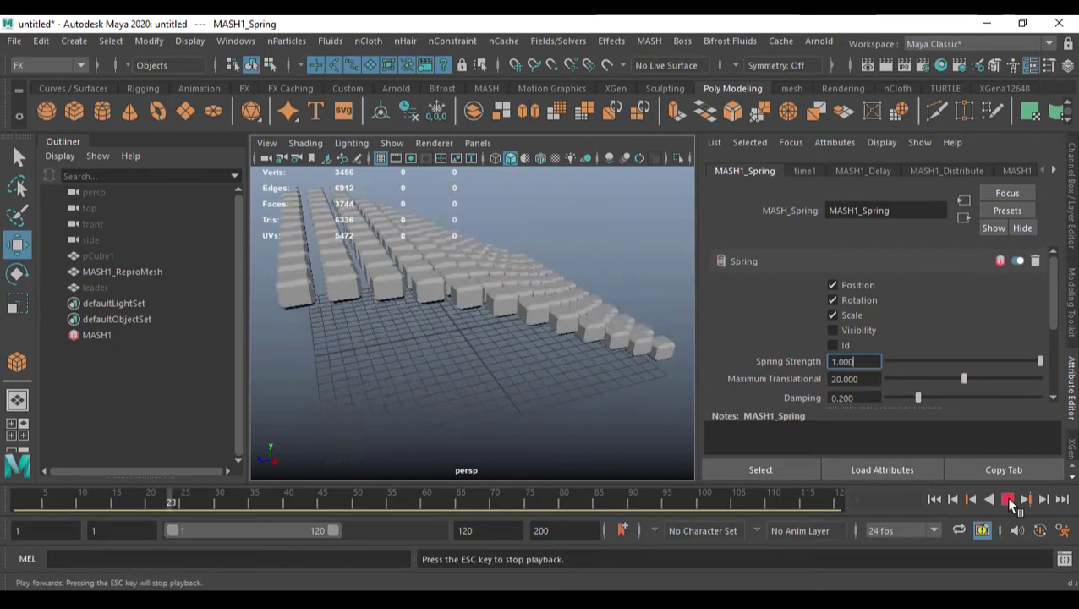
click(1008, 500)
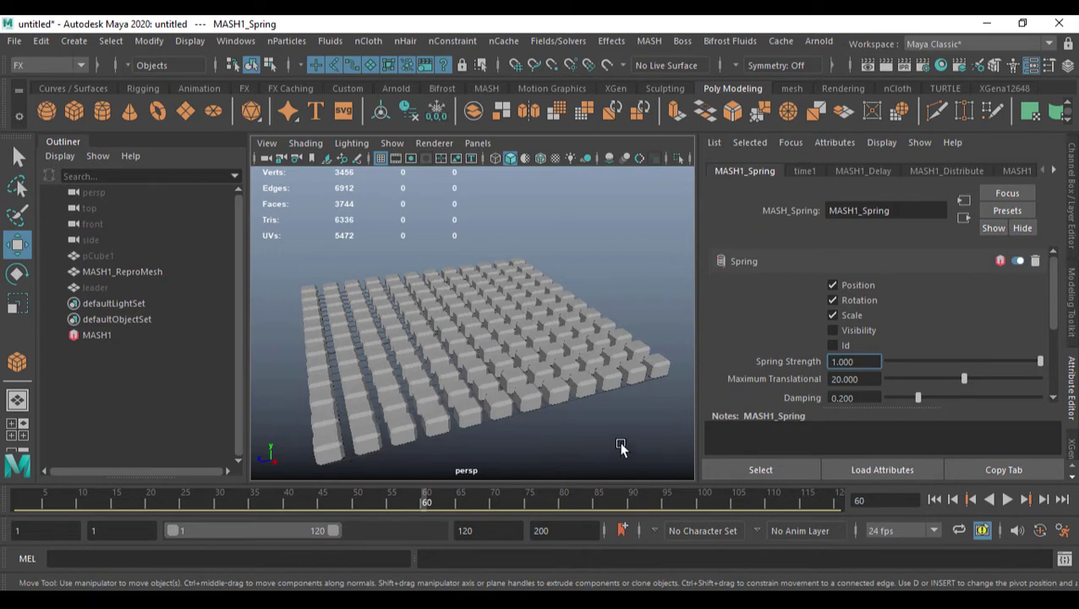
Preview the animation from the first frame with the Spring node temporarily disabled, then re-enable the node.
click(1016, 263)
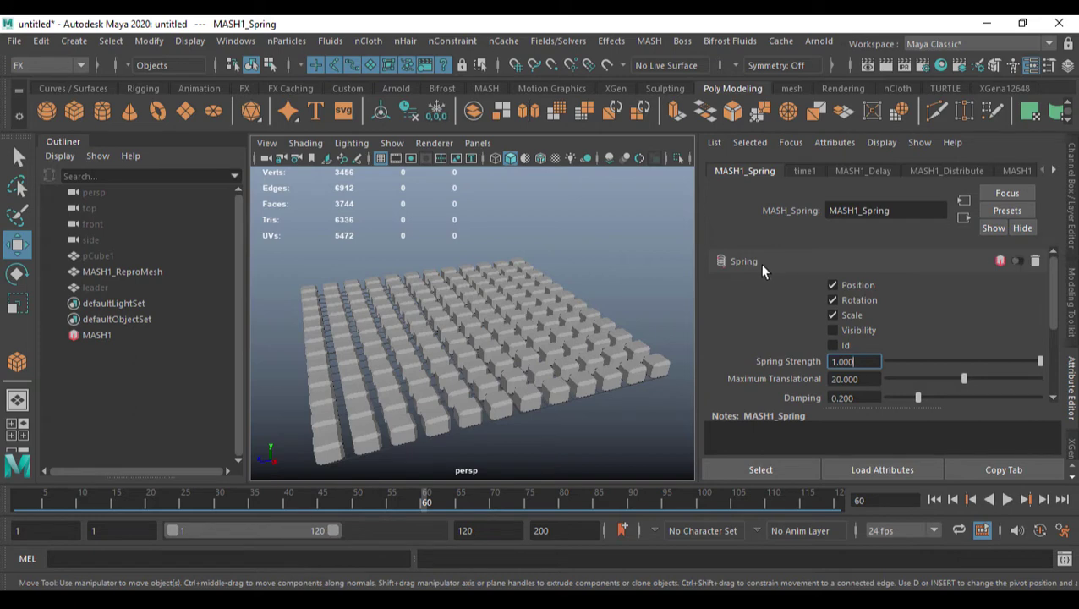
click(1017, 263)
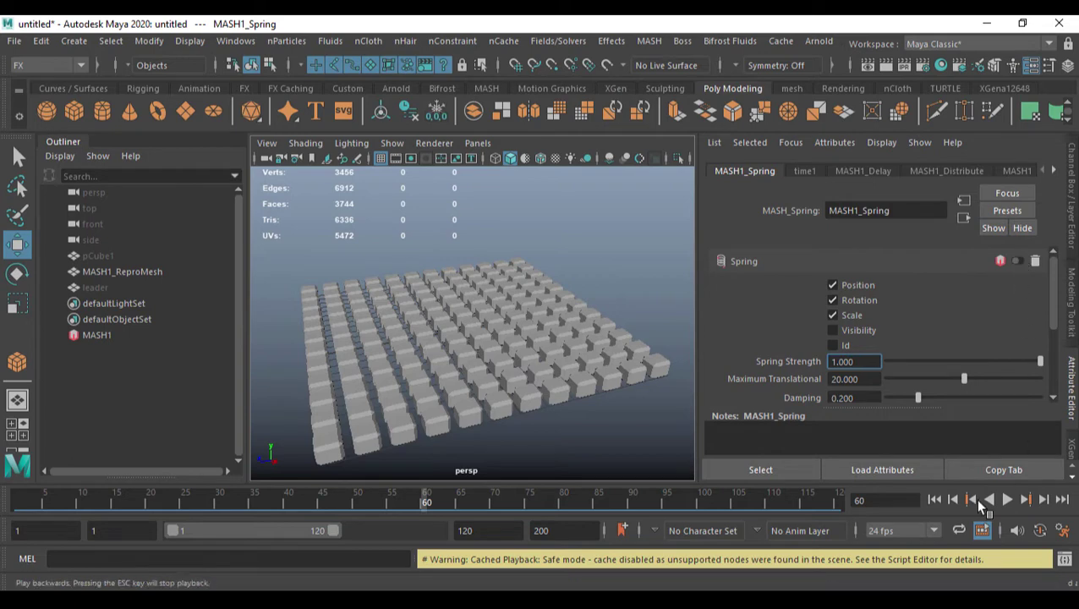
click(934, 499)
click(1007, 500)
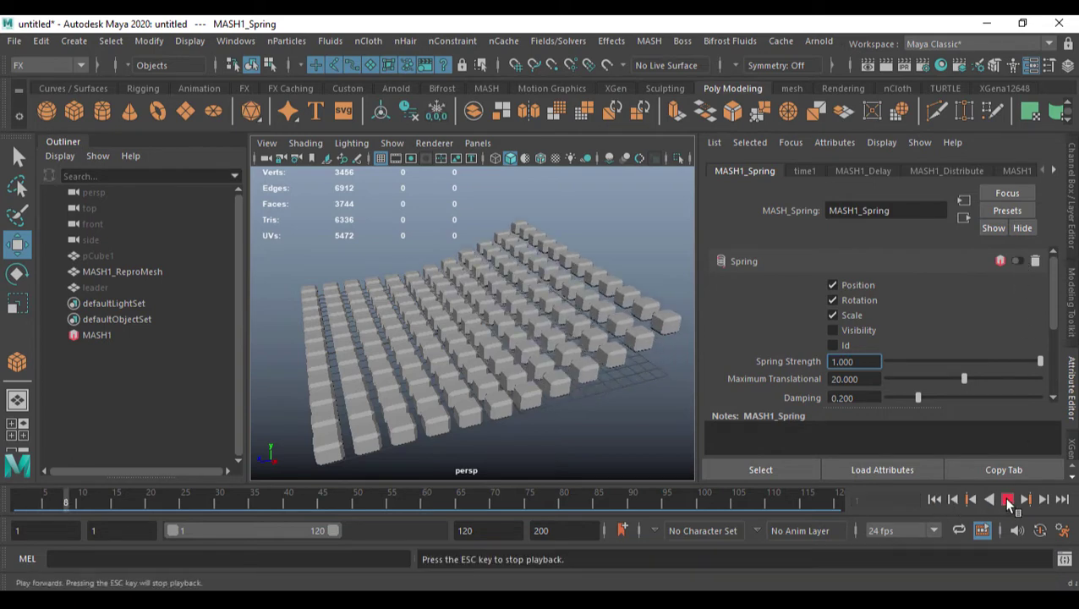
click(1007, 499)
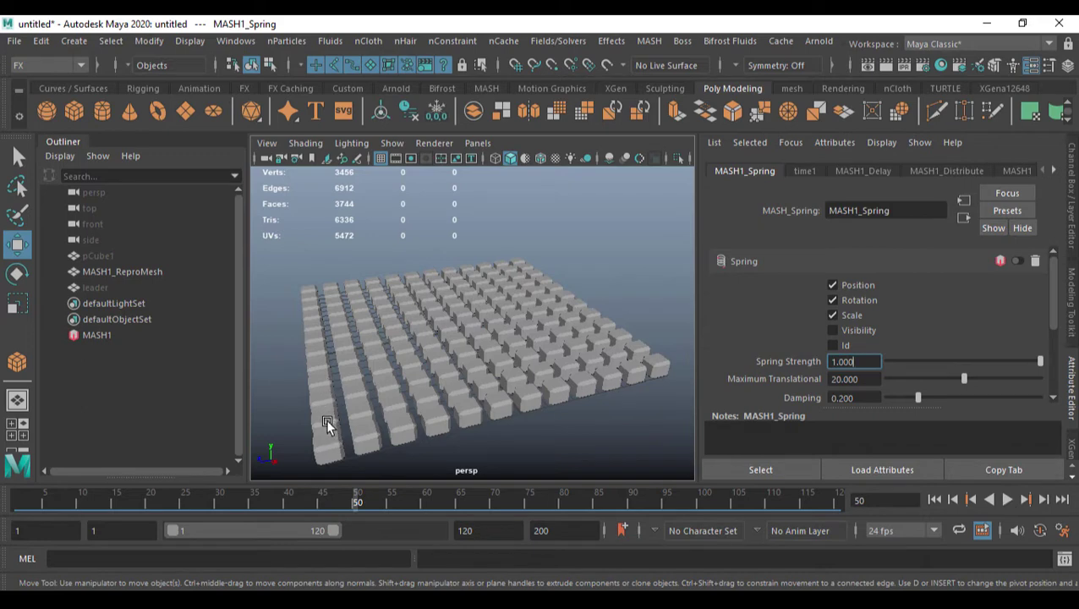
click(1020, 262)
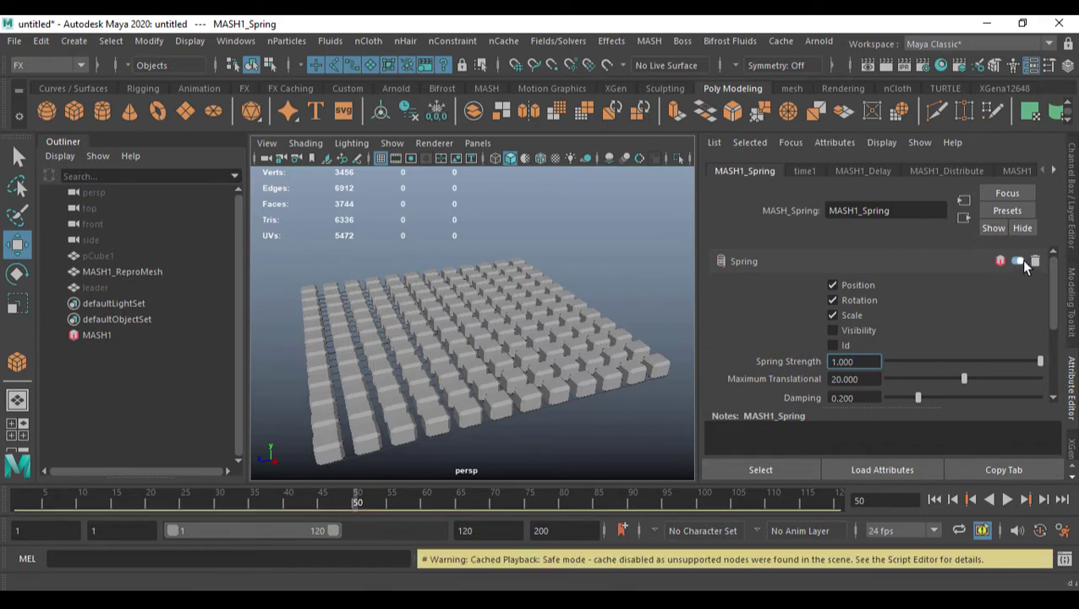
Replay the animation from the first frame with the Spring node enabled to examine how the cubes spring back.
click(936, 499)
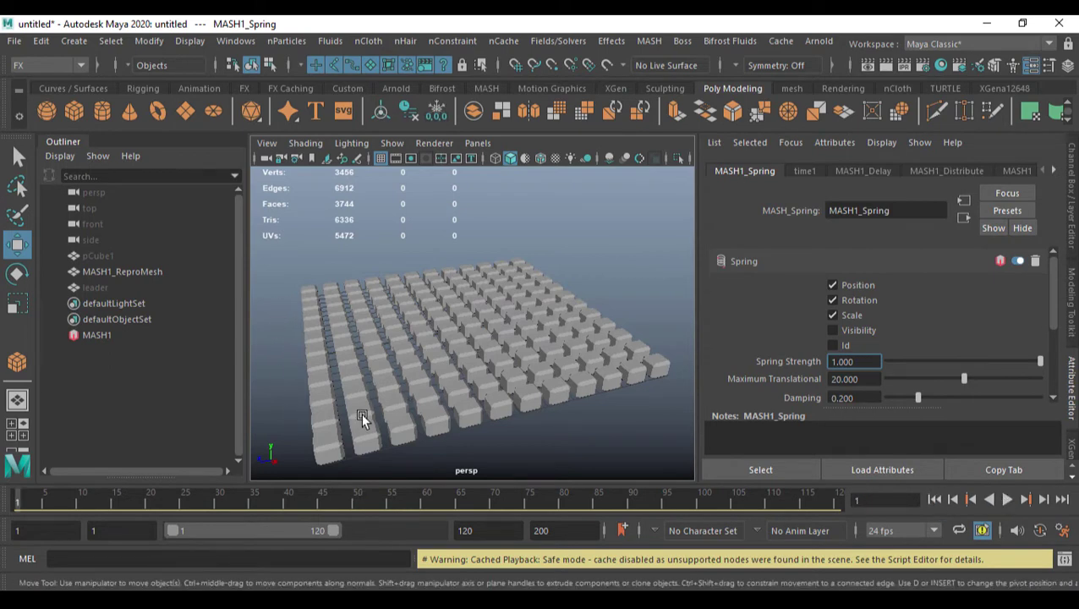
click(1007, 499)
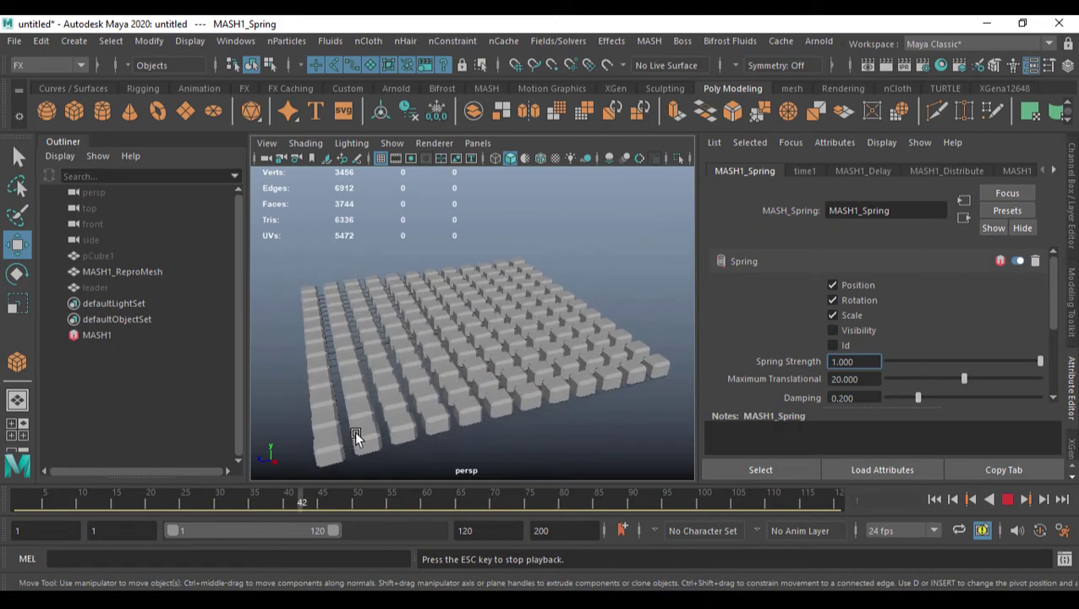
click(1007, 498)
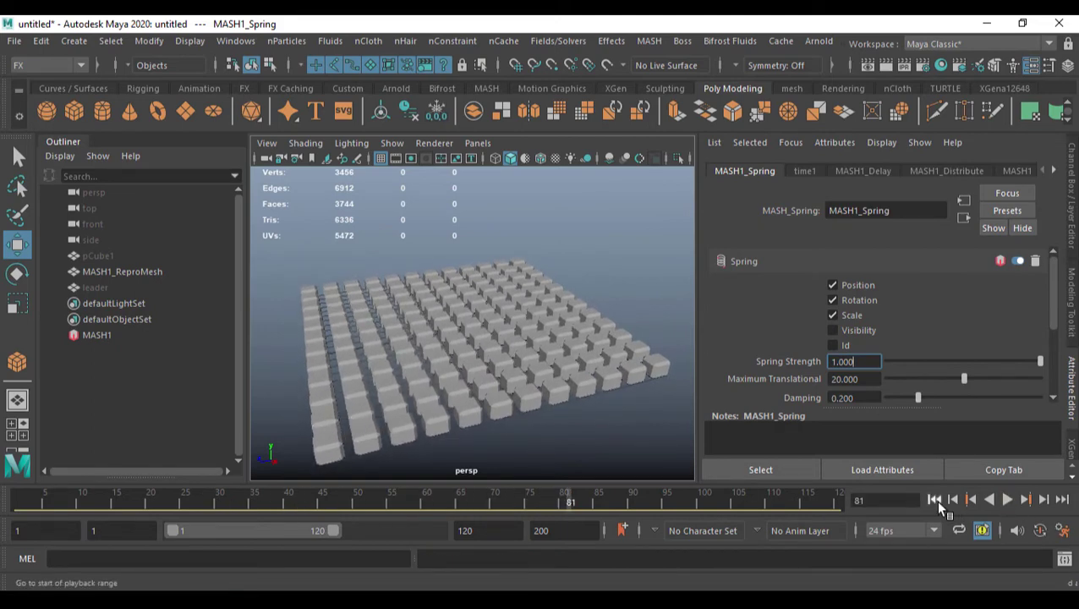
click(935, 500)
click(1007, 499)
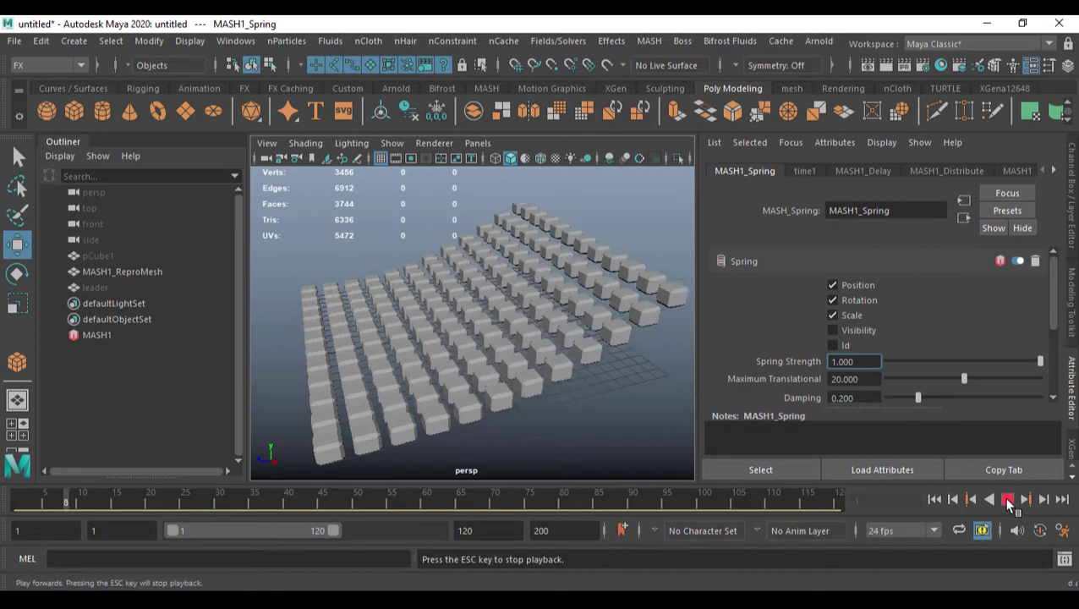
click(1007, 500)
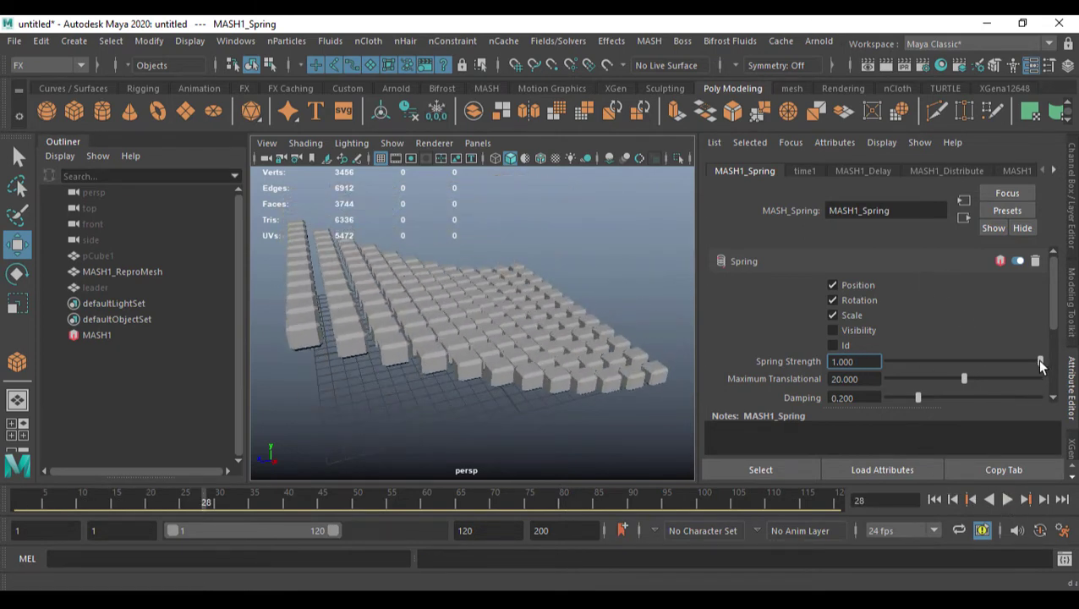
click(1007, 499)
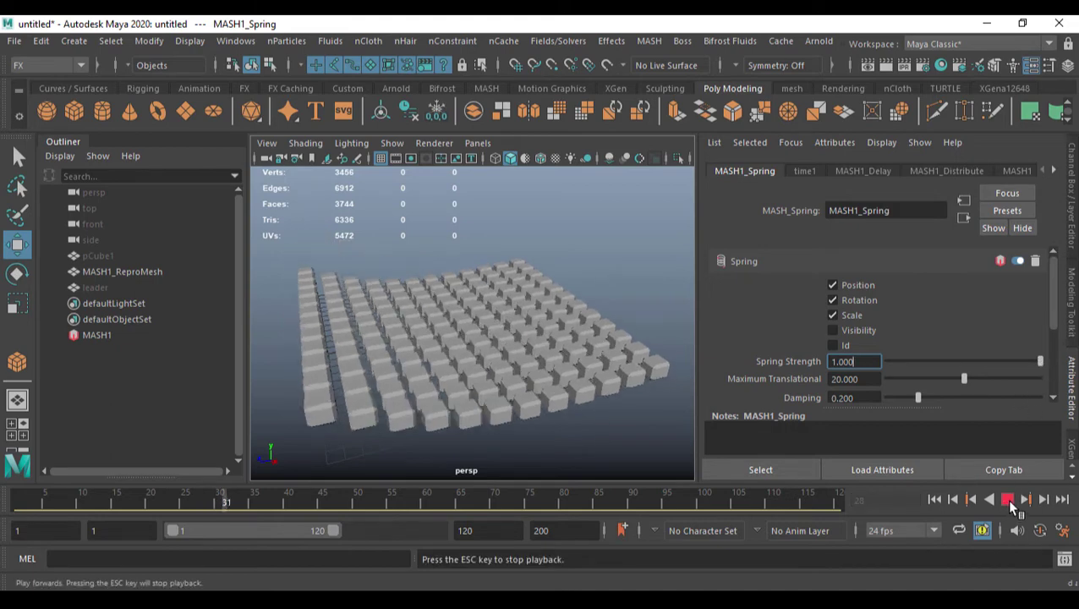
click(1005, 498)
Try a Spring Strength of 0.174, play the animation, and restore the strength to 1.000.
drag(946, 362, 913, 363)
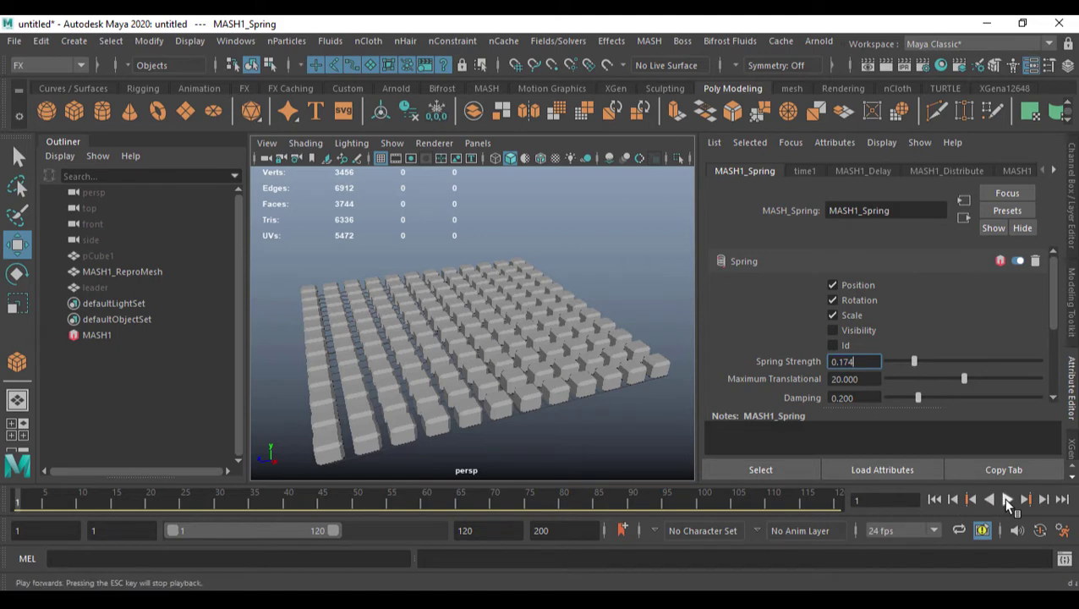
click(1007, 498)
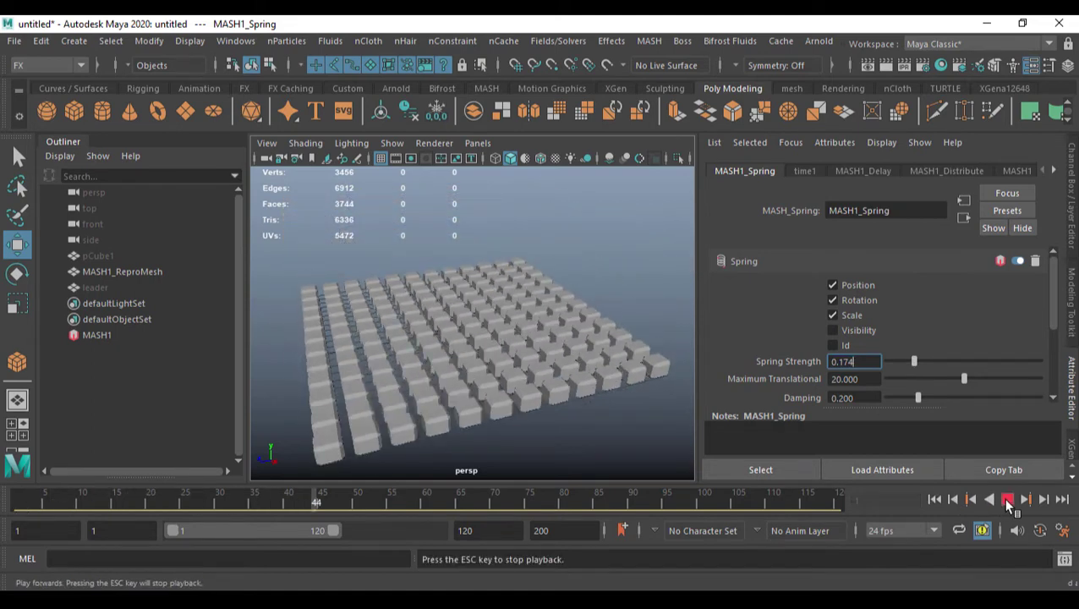
click(1007, 499)
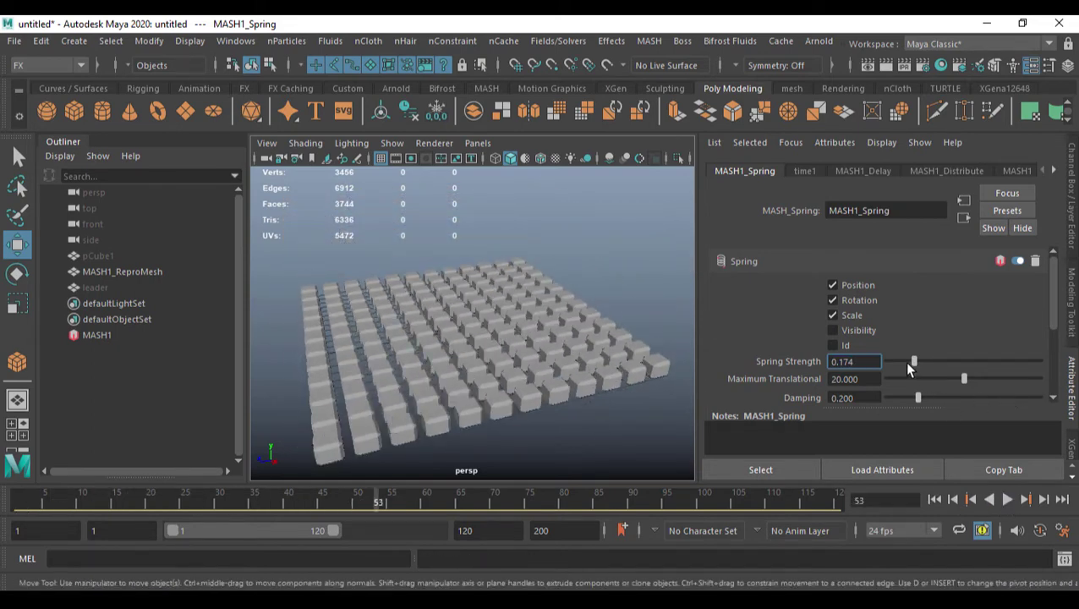
drag(914, 362, 1056, 347)
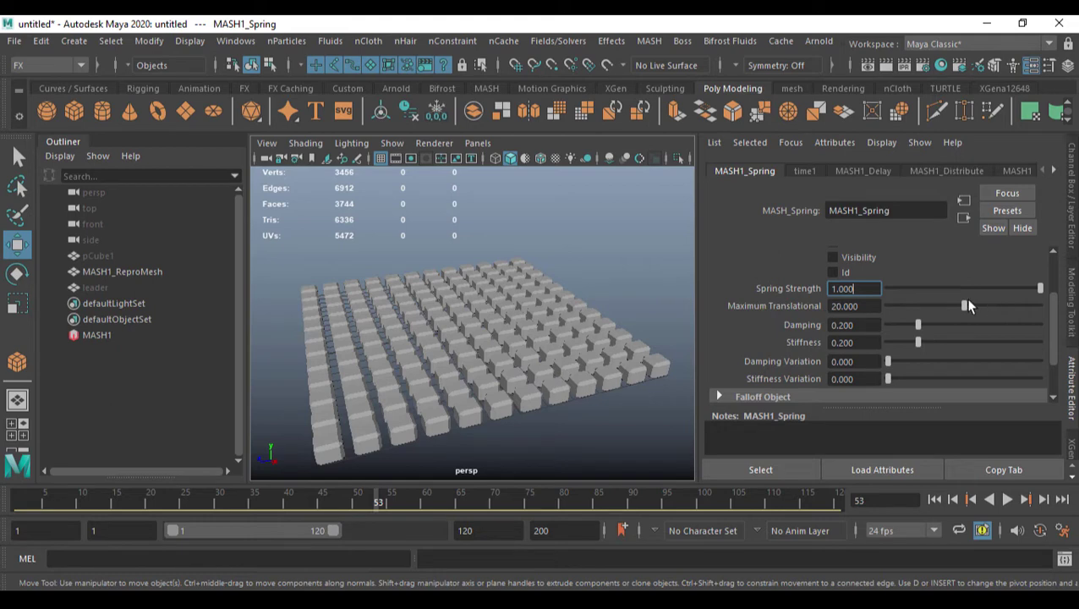
Try a Maximum Translational value of 40 on the Spring node and play the animation.
drag(983, 311, 1069, 314)
click(964, 500)
click(1006, 499)
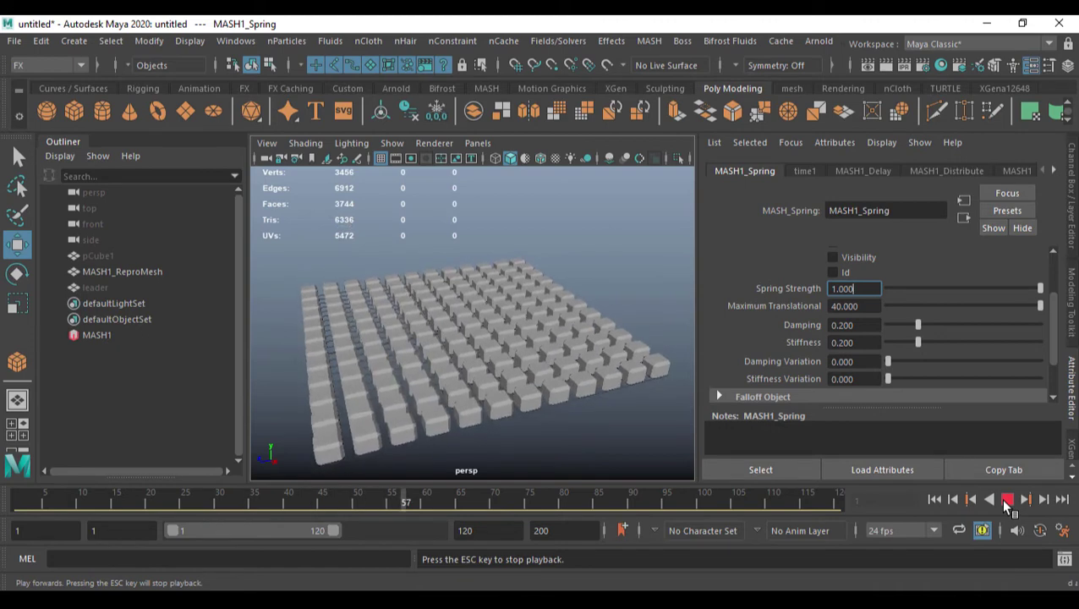
click(1006, 500)
Lower the Spring node's Maximum Translational value to about 2.1 and play the animation from the first frame.
drag(1008, 309, 892, 330)
click(934, 499)
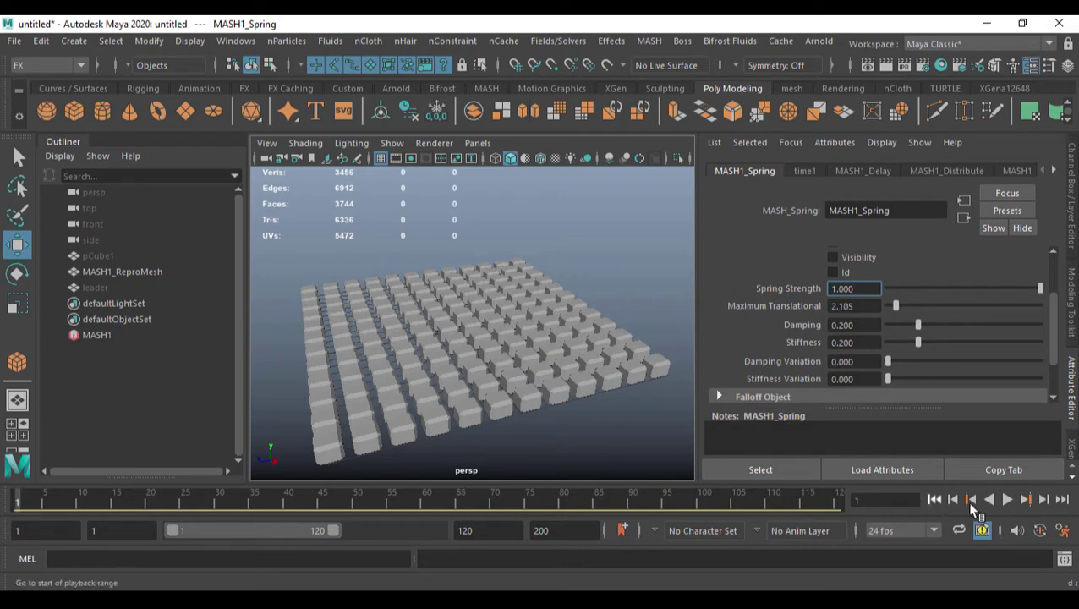
click(1006, 499)
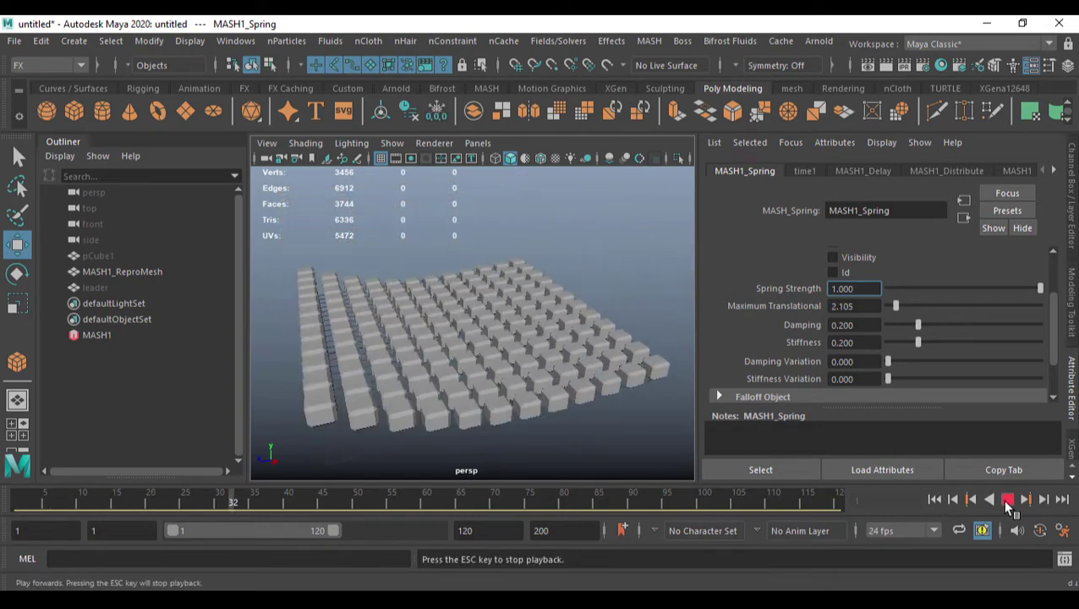
click(1006, 500)
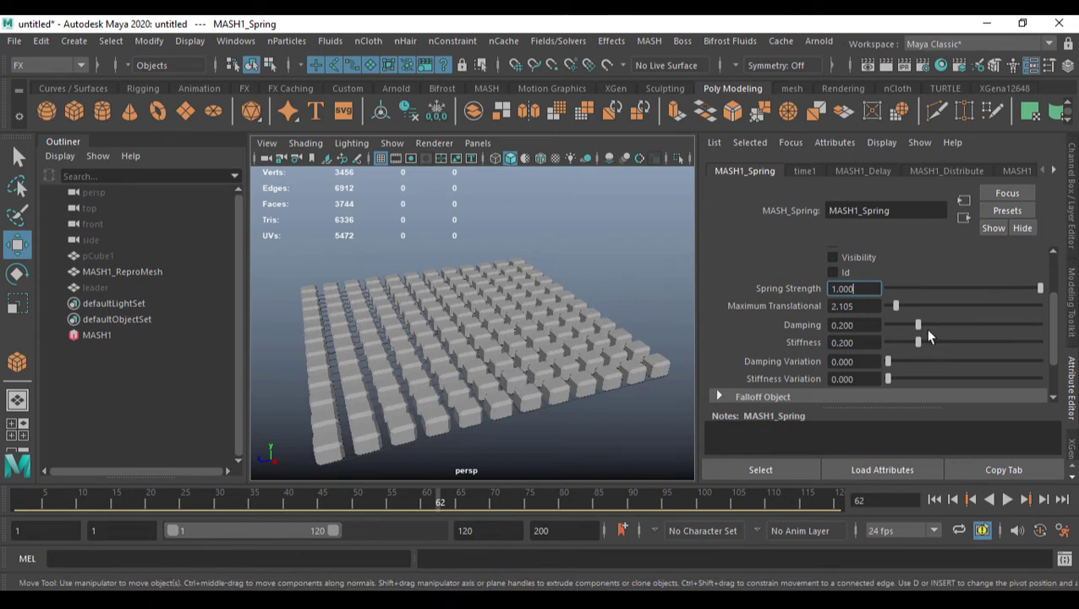
Try a Damping of about 0.037 on the Spring node and play the animation from the first frame.
drag(917, 325, 892, 324)
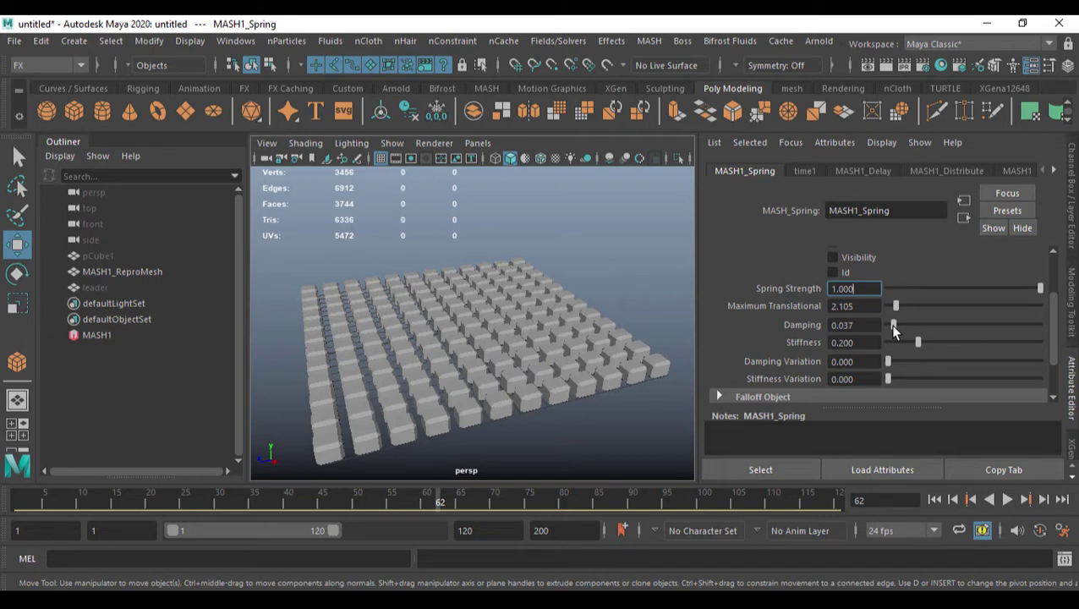
click(934, 500)
click(1007, 500)
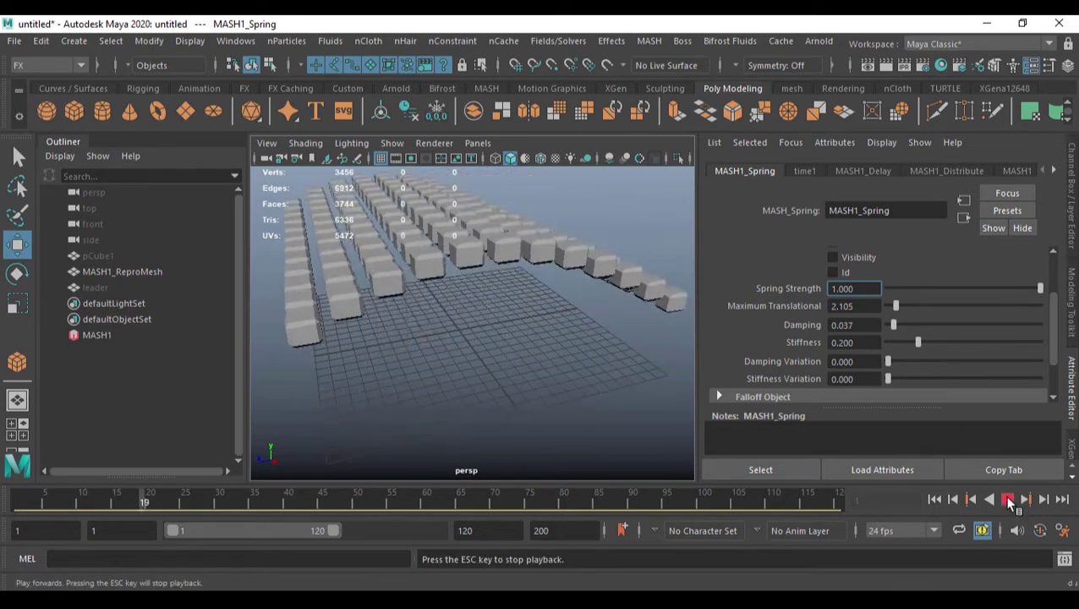
click(1008, 500)
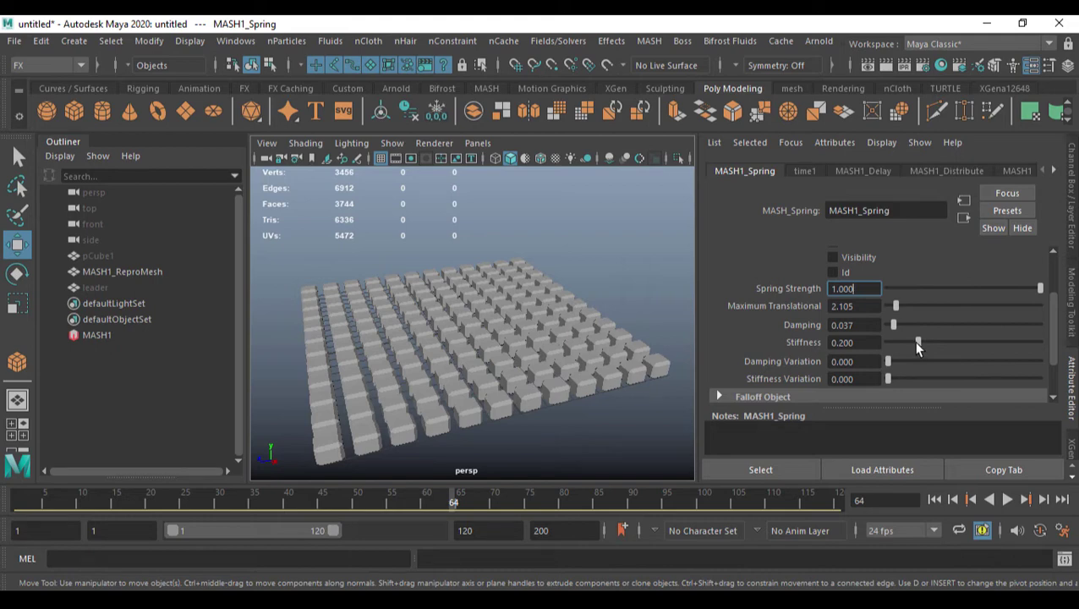
Try Stiffness values of about 0.047 and 0.021 on the Spring node while playing the animation.
drag(915, 342, 892, 342)
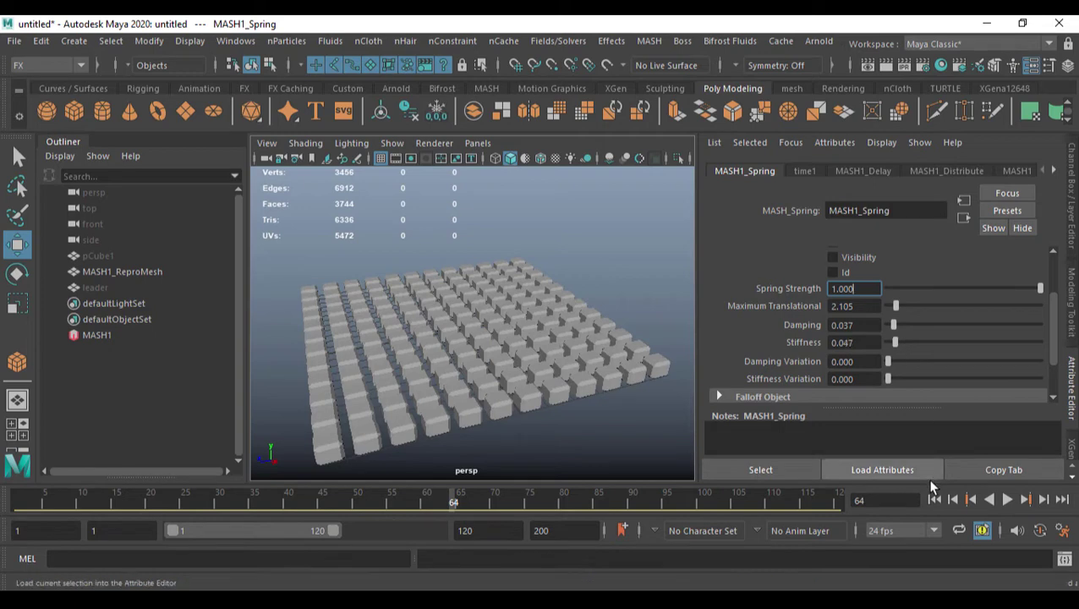
click(1008, 499)
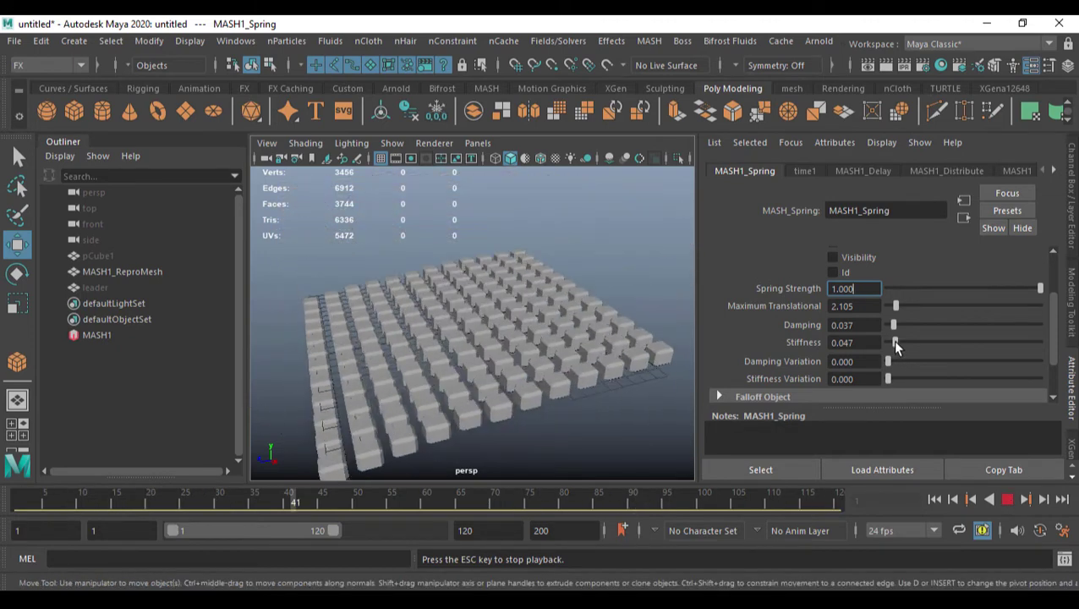
drag(896, 344, 890, 344)
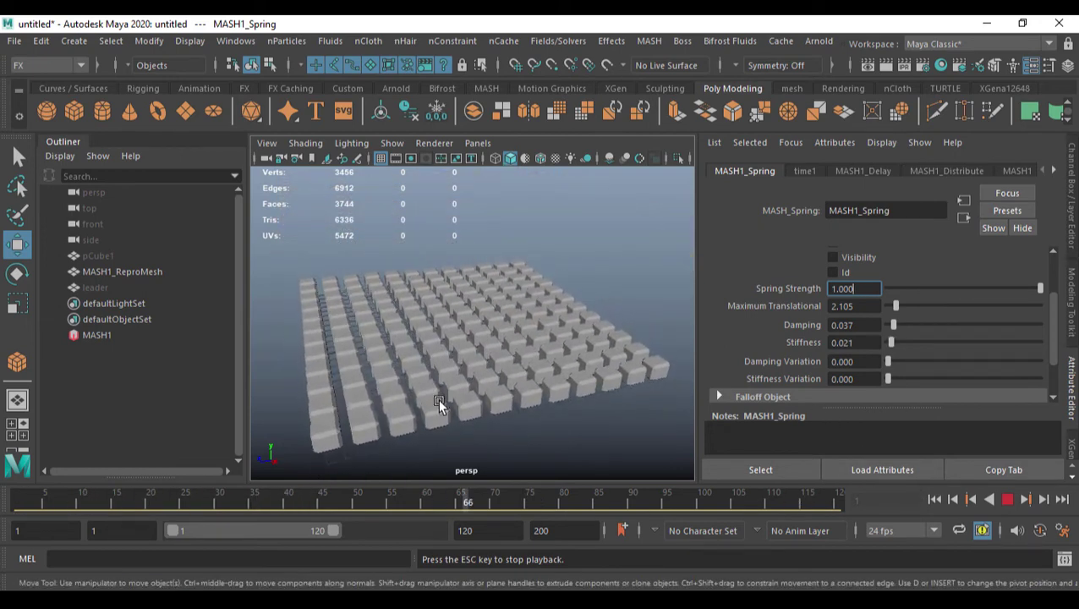
click(1007, 499)
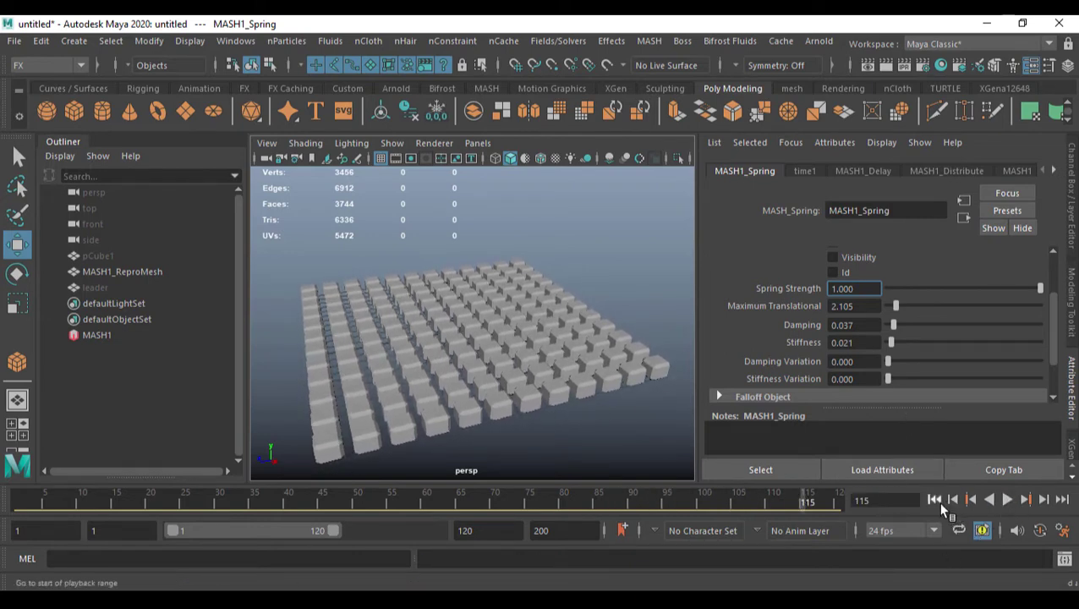
Try the maximum Stiffness of 1.000 on the Spring node and play the animation from the first frame.
drag(887, 345, 1057, 353)
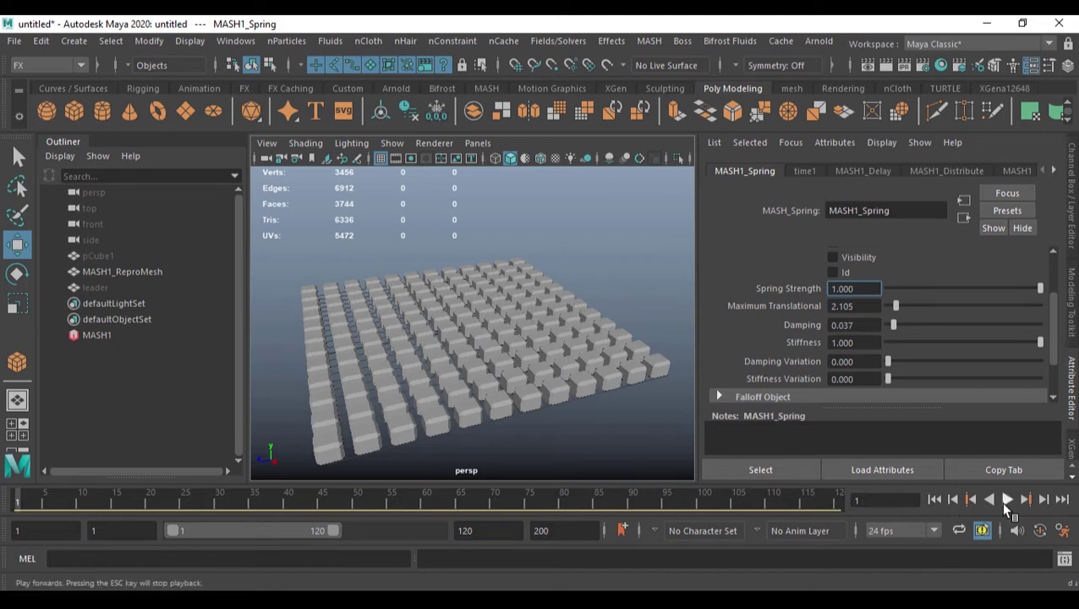
click(1007, 500)
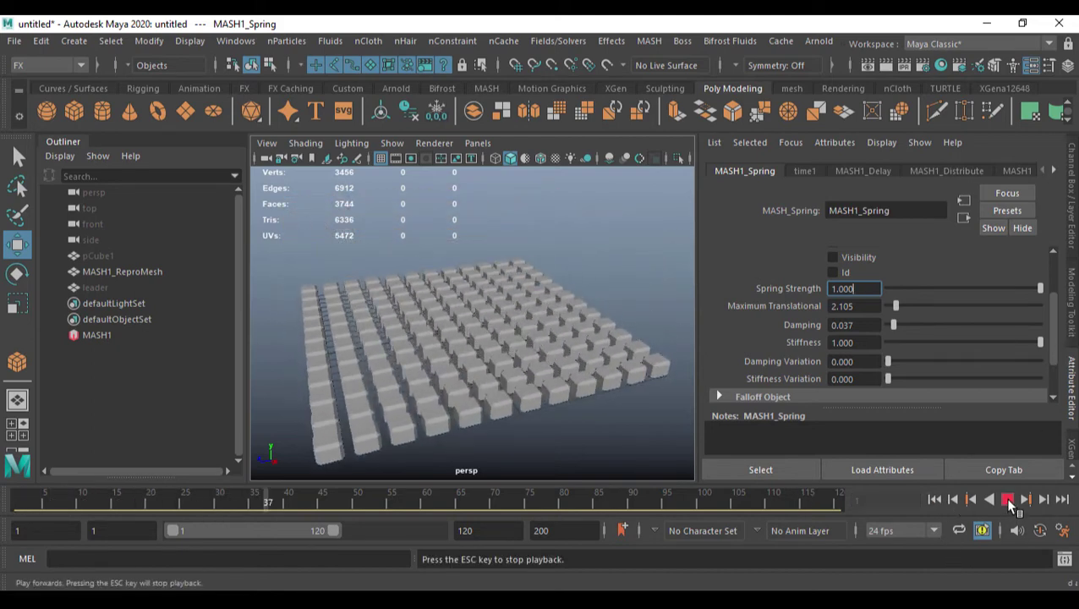
click(1009, 502)
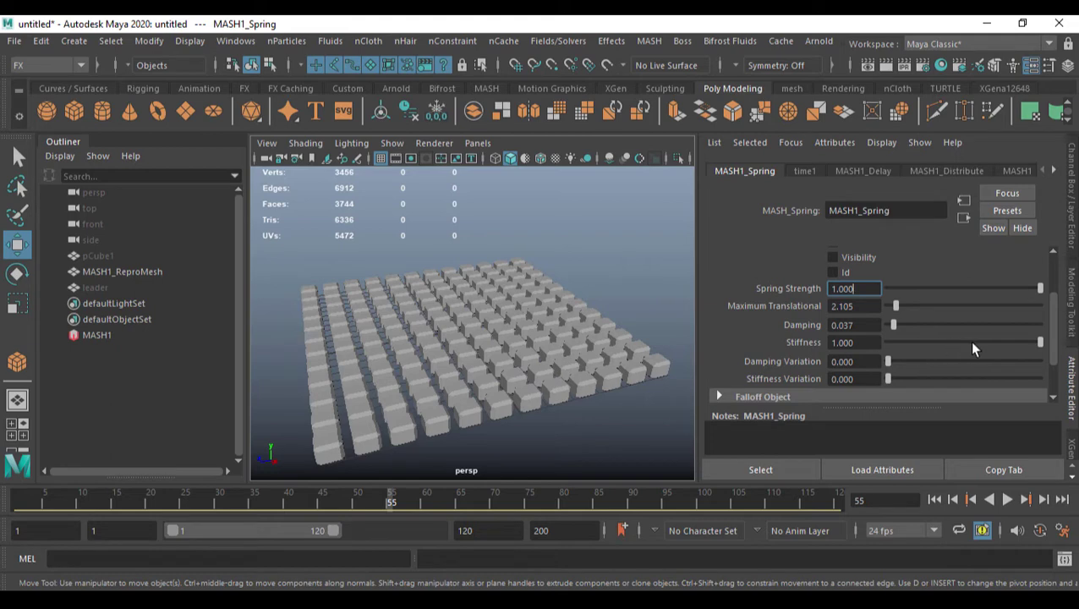
Set the Spring node's Stiffness to about 0.032 and Damping to about 0.626, and play the animation from the start twice.
mouse_move(981, 343)
mouse_down()
mouse_move(890, 351)
mouse_move(982, 326)
mouse_up()
click(934, 500)
click(1007, 500)
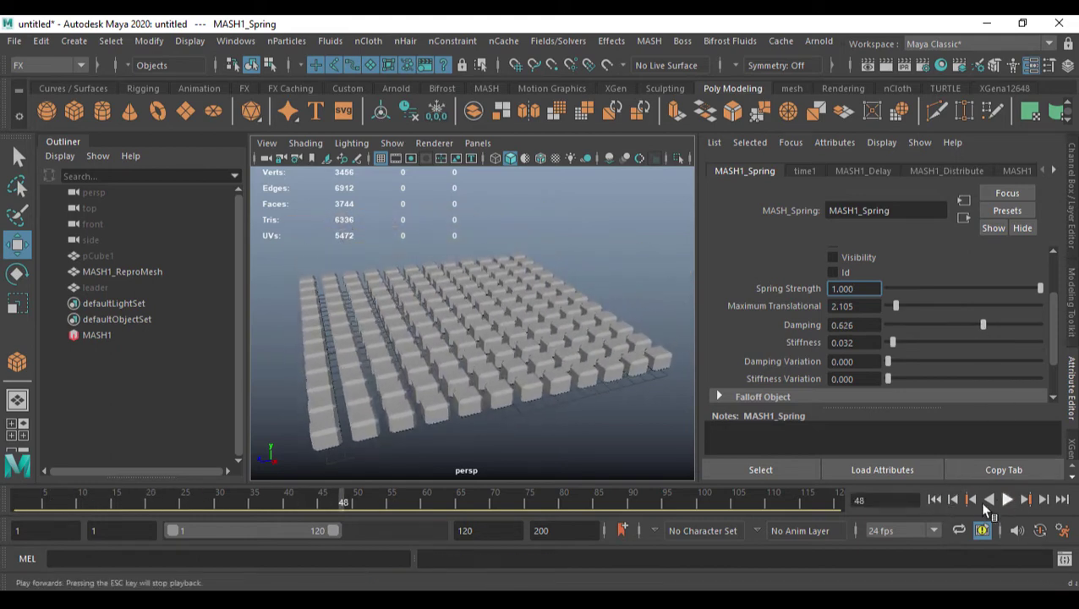
click(934, 500)
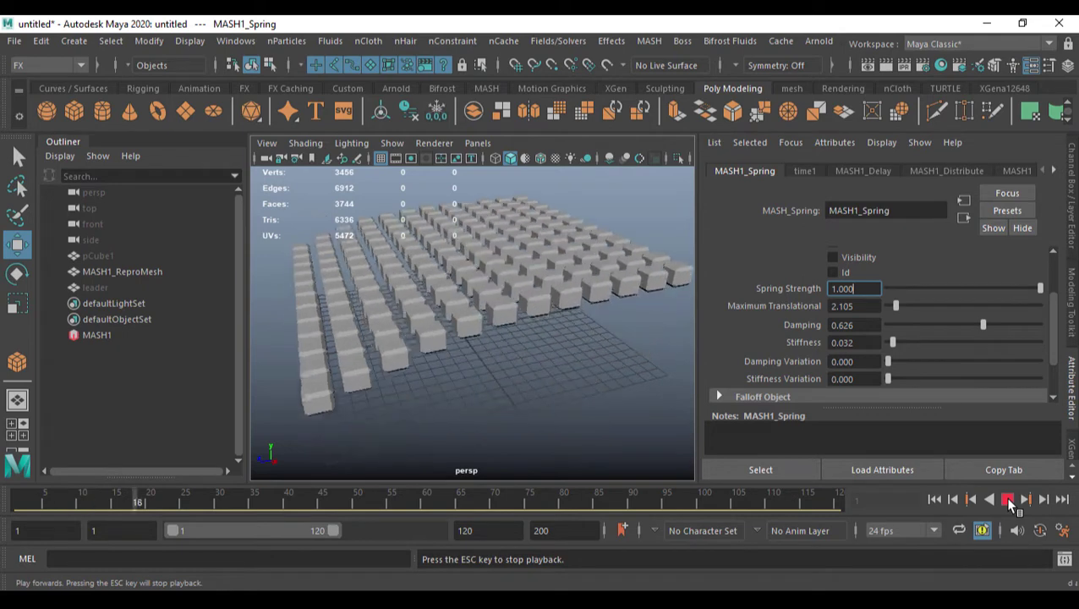
click(1007, 500)
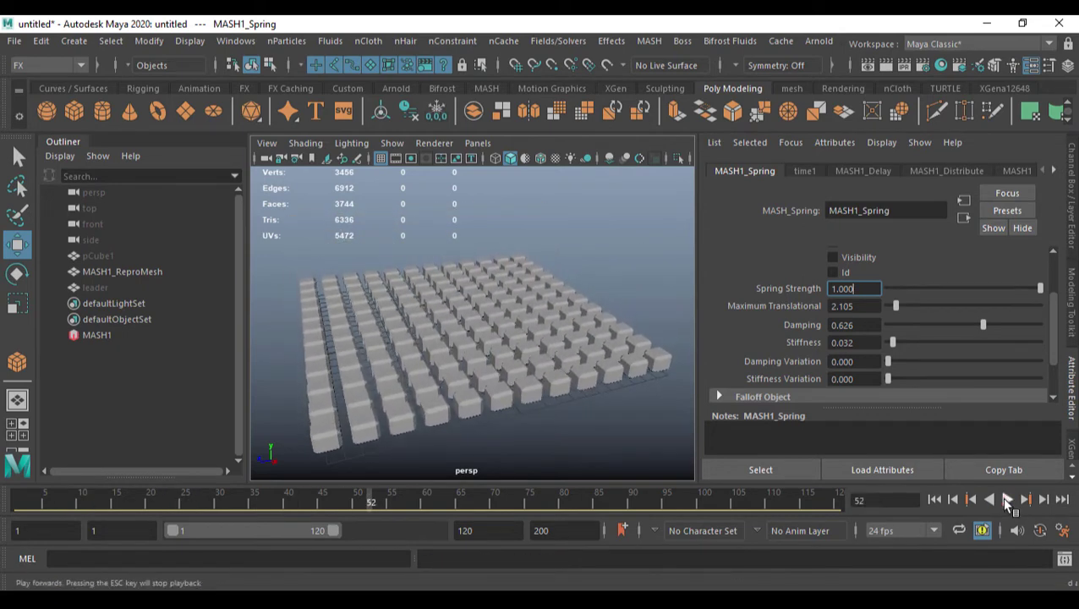
Try the maximum Damping of 1.000 on the Spring node and play the animation from the first frame.
drag(983, 326, 1047, 328)
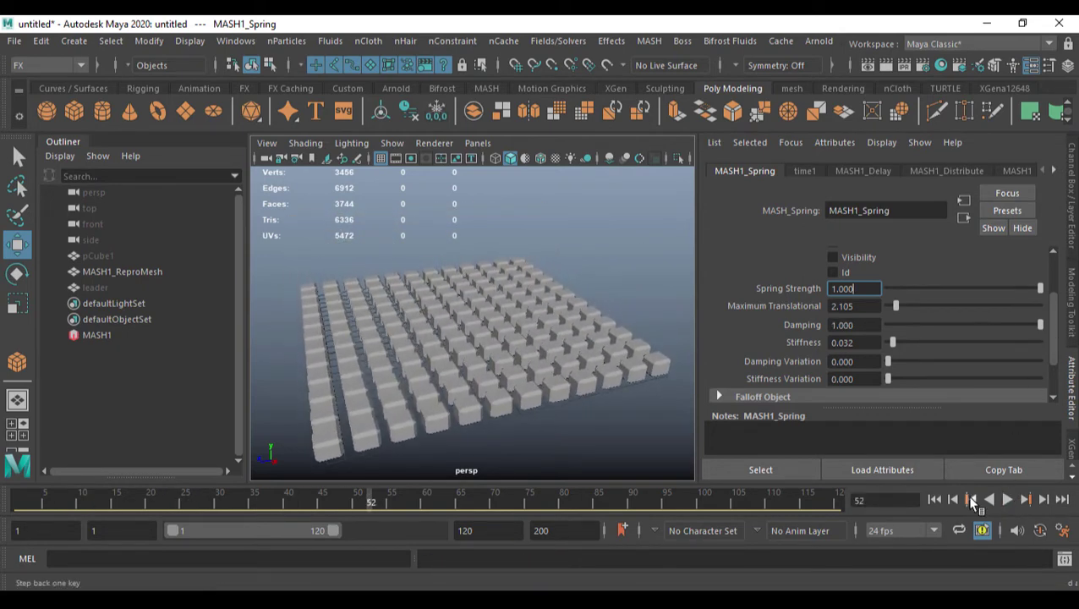
click(935, 499)
click(1007, 499)
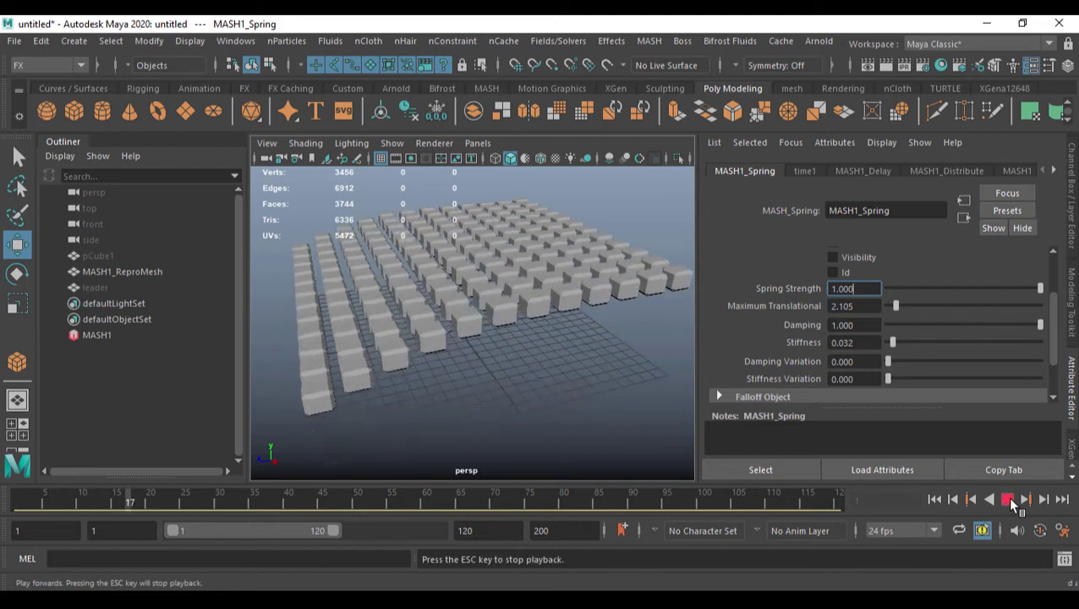
click(1009, 500)
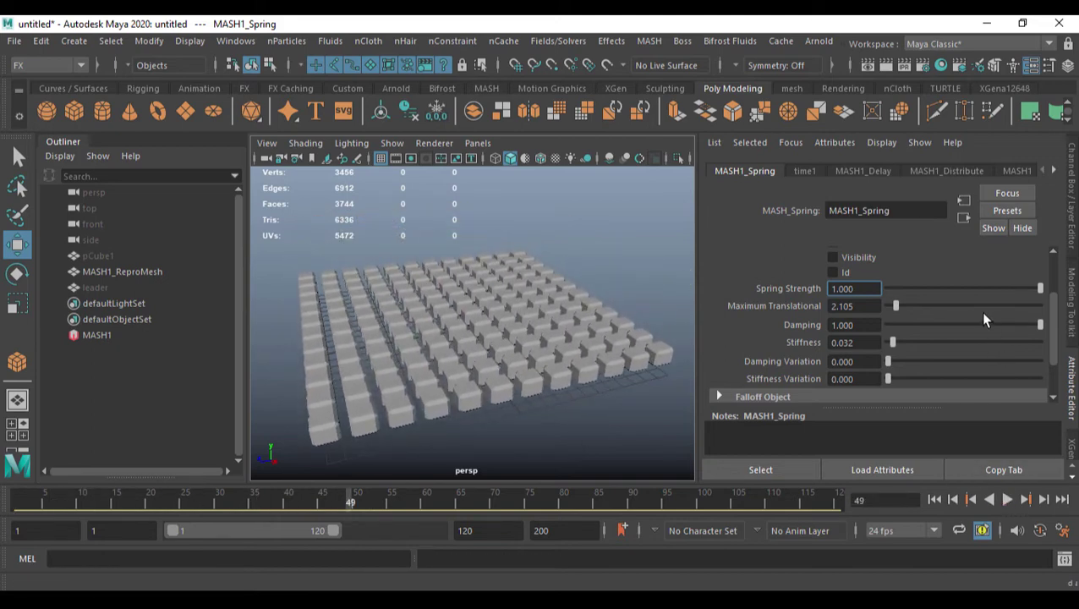
Try a Damping of about 0.095 and Stiffness of about 0.079 on the Spring node, playing the animation from the start.
drag(943, 325, 903, 346)
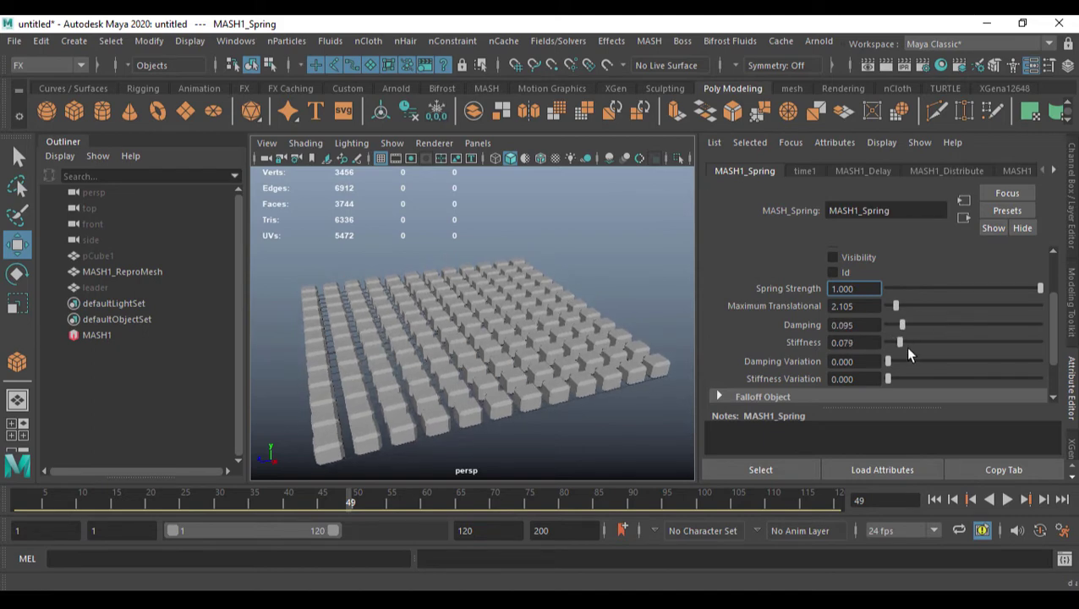
click(936, 501)
click(1007, 499)
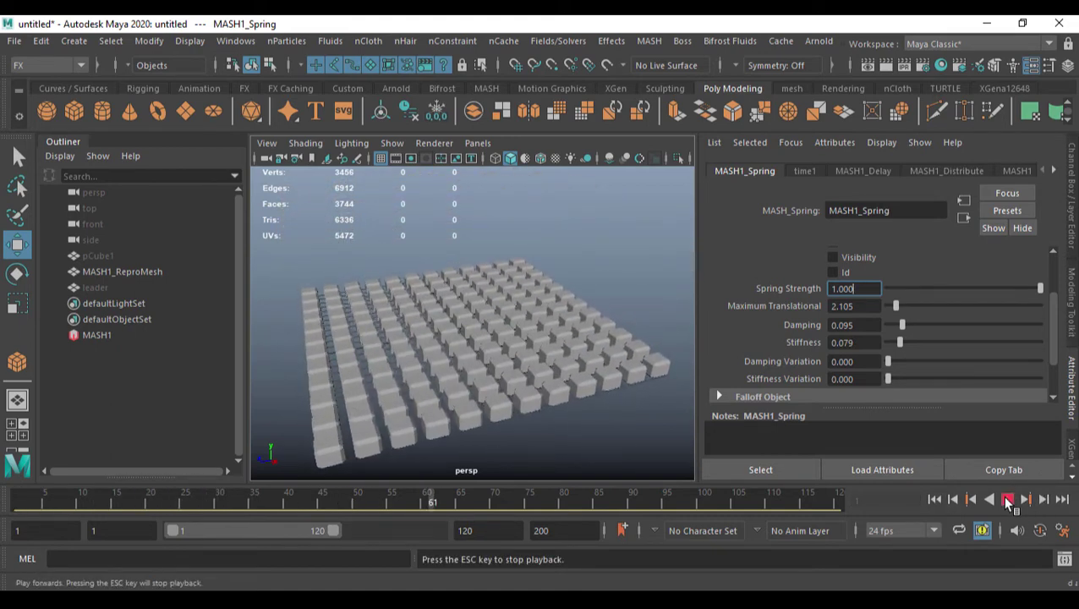
click(1007, 501)
Try a Damping Variation of about 0.218 on the Spring node and play the animation from the first frame.
scroll(964, 338, down, 2)
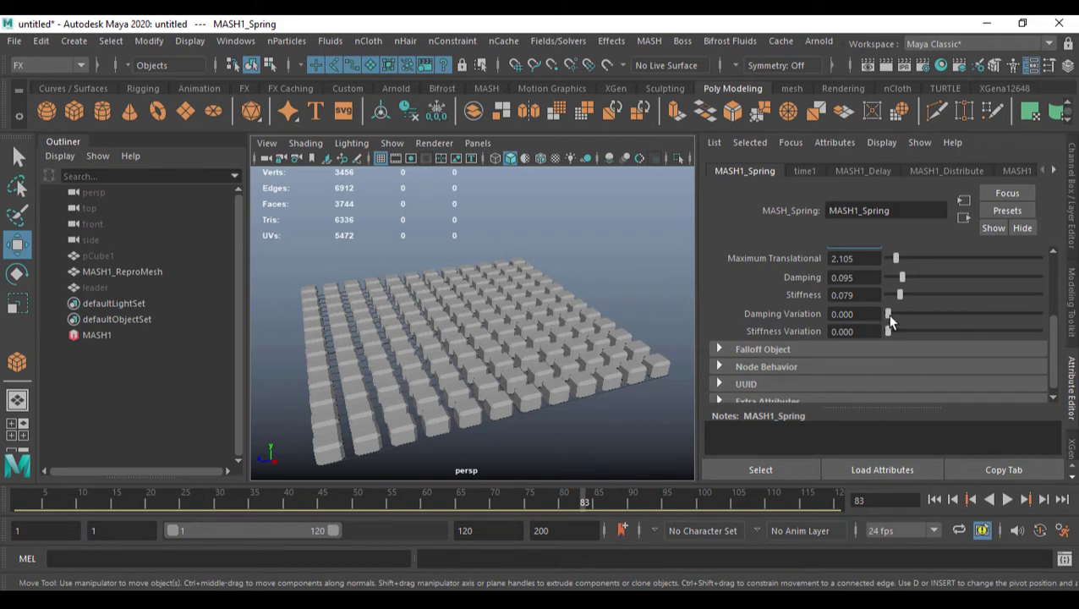
drag(887, 314, 998, 313)
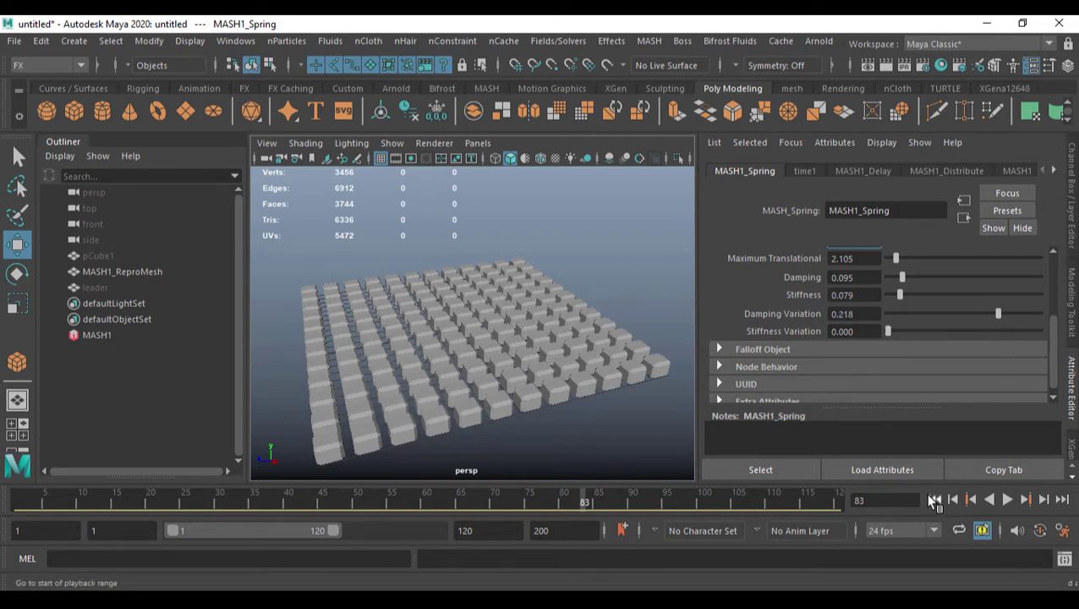
click(934, 500)
click(1007, 500)
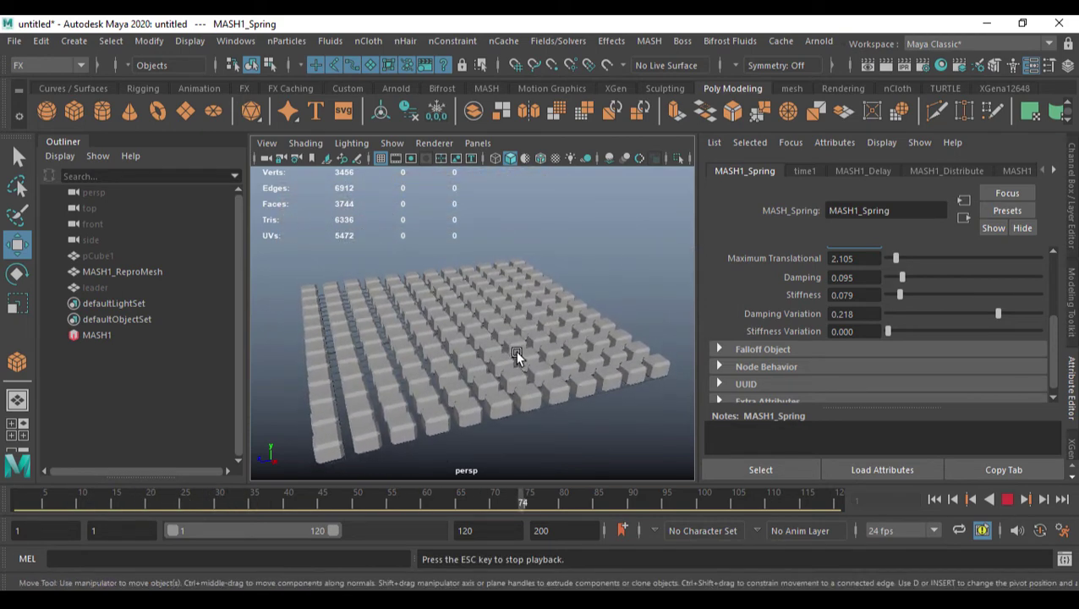
Try Damping Variation values of 0.600 and 1 on the Spring node while the animation plays, then stop playback.
drag(999, 312, 1041, 314)
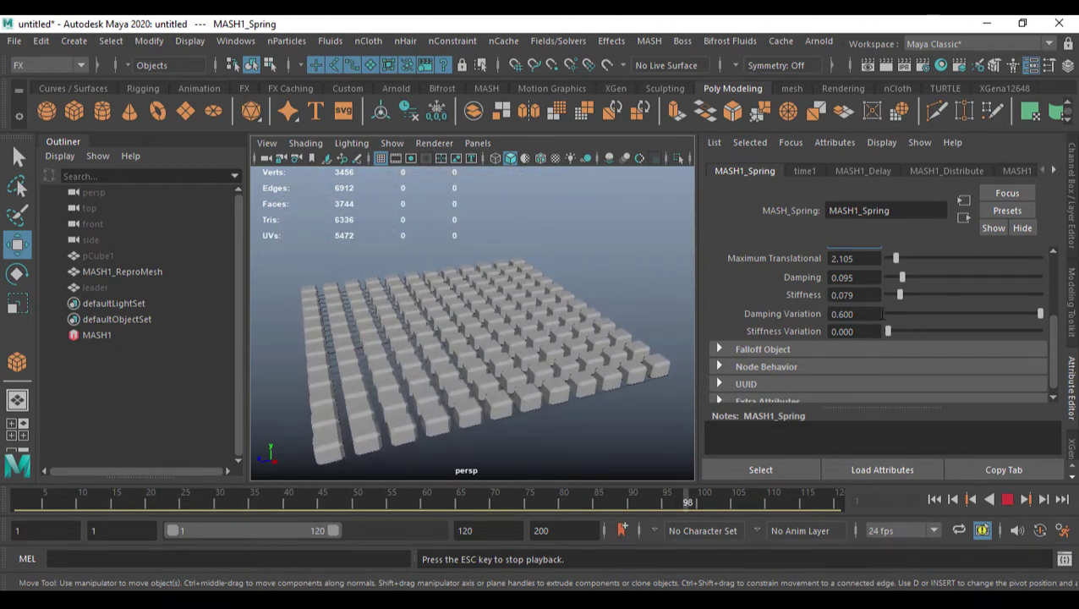
click(865, 313)
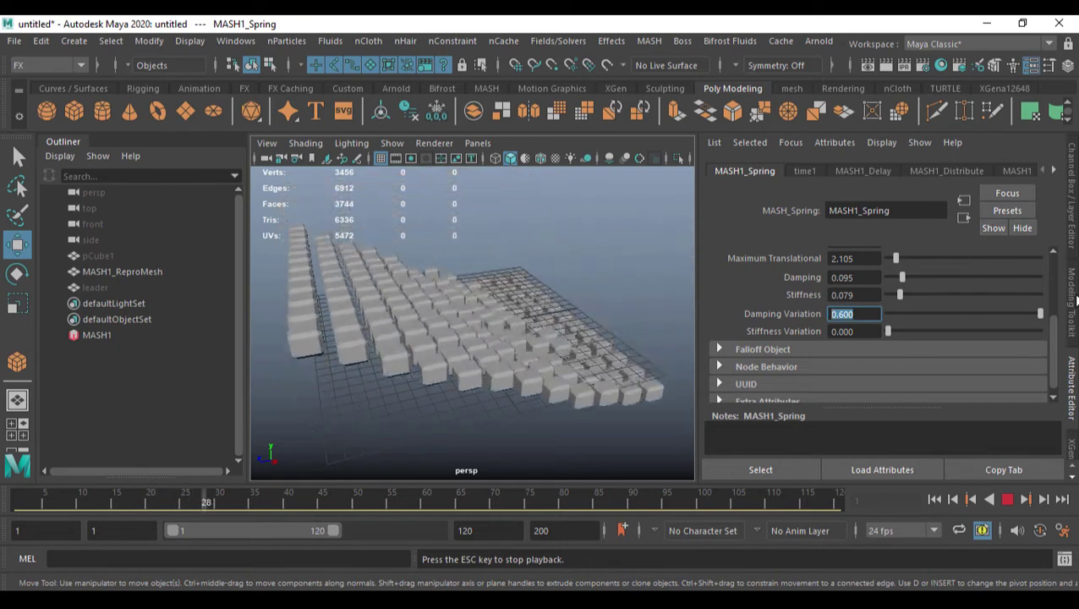
text(1)
key(Return)
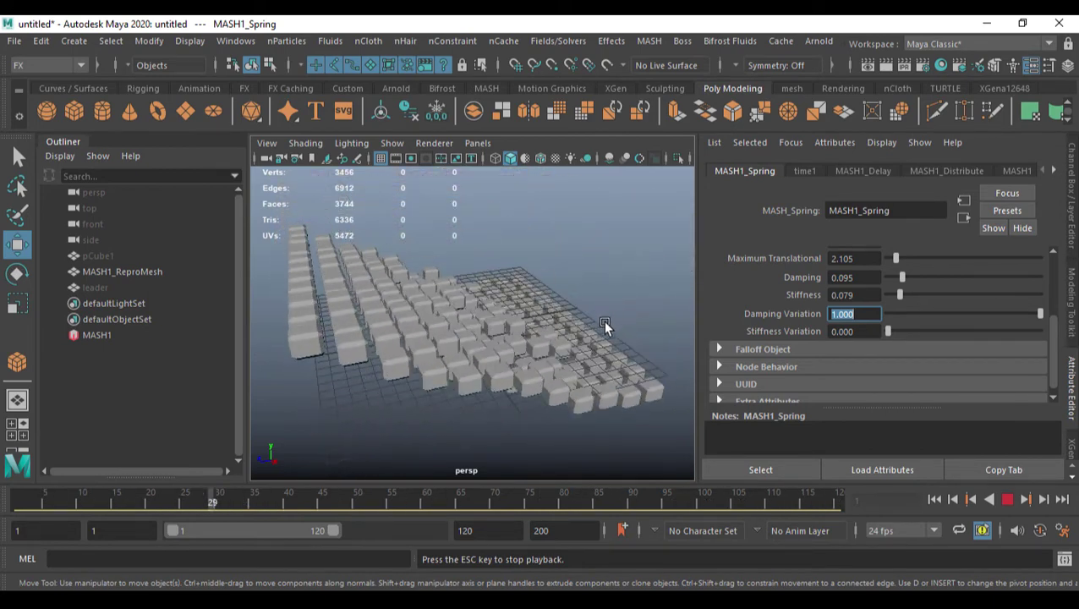
click(1007, 499)
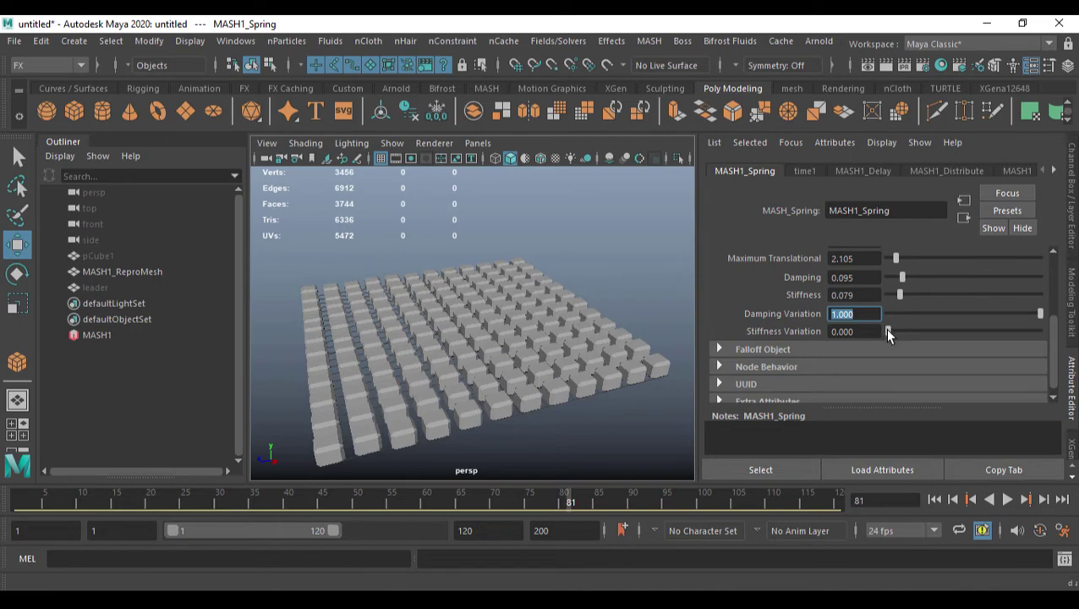
Try a Stiffness Variation of 0.600 on the Spring node and play the animation from the first frame.
drag(889, 332, 1074, 350)
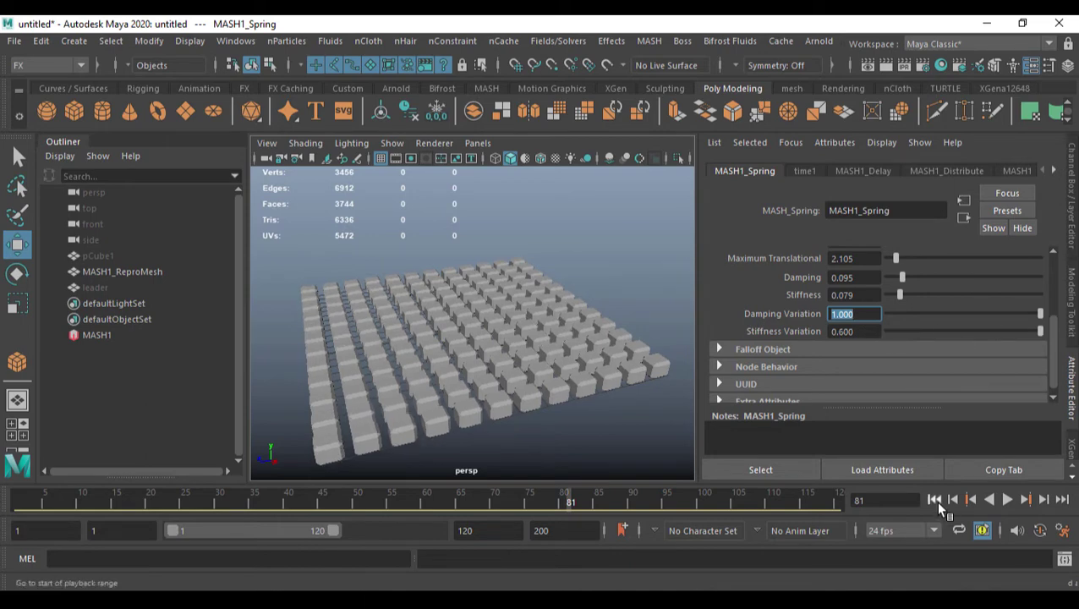
click(934, 500)
click(1008, 500)
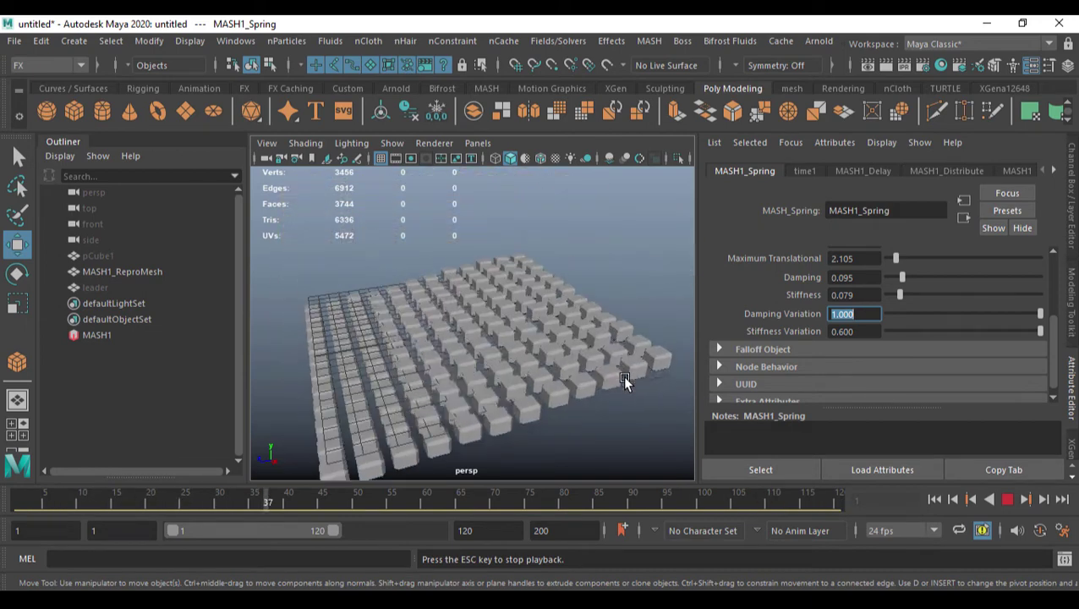
key(Escape)
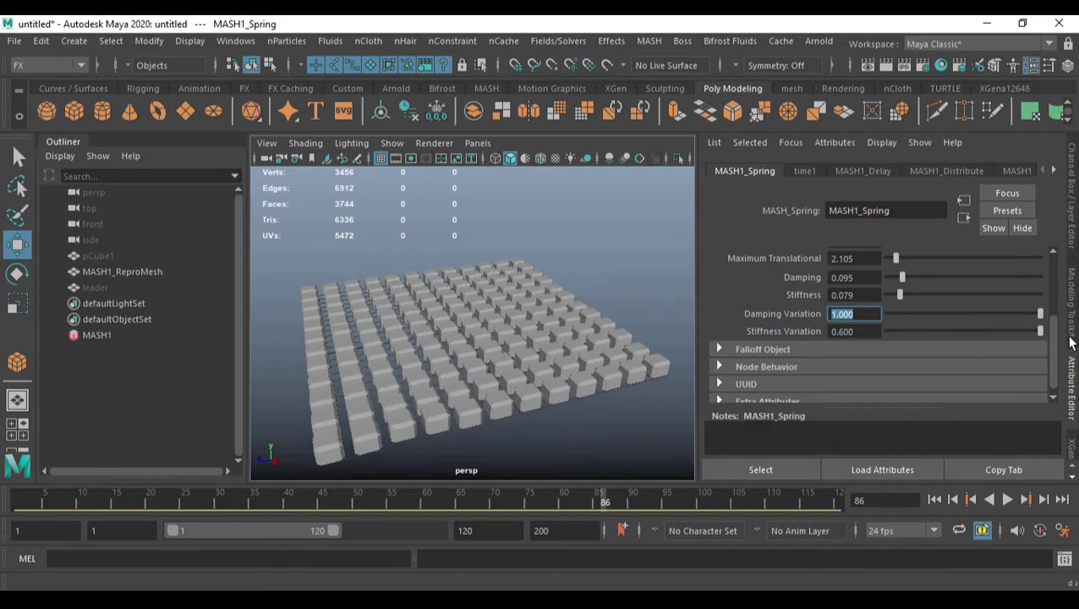
Try a Stiffness Variation of 1 on the Spring node and replay the animation from the first frame.
text(1)
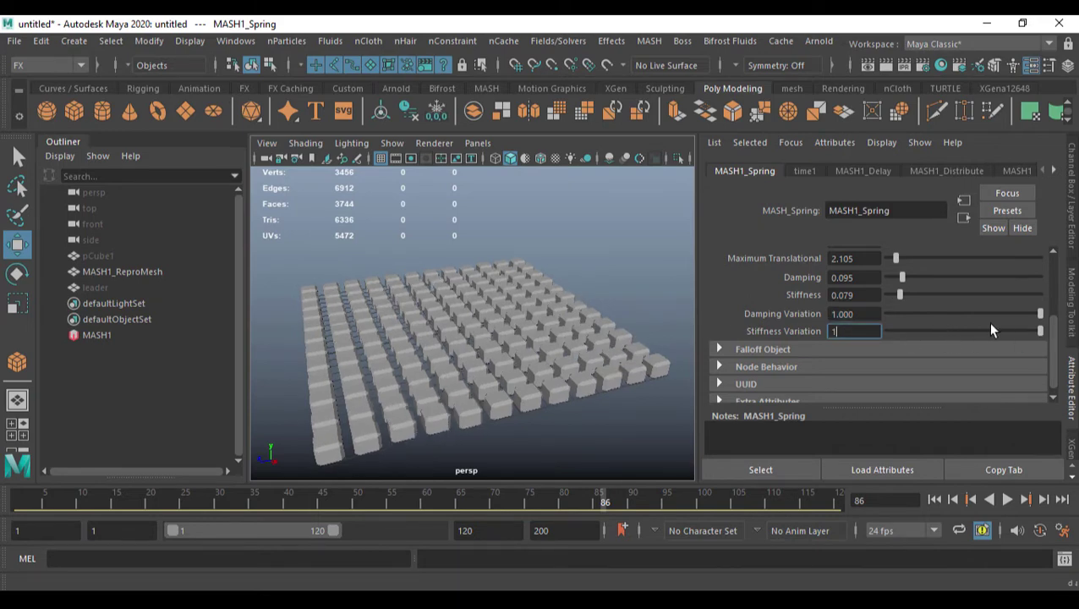
key(Return)
click(934, 499)
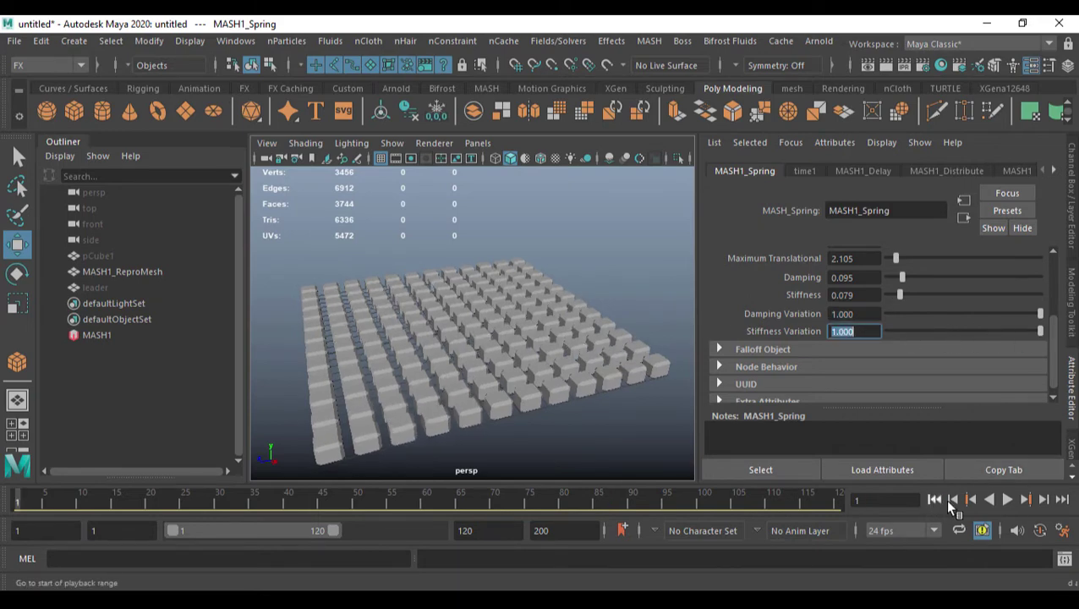
click(1008, 499)
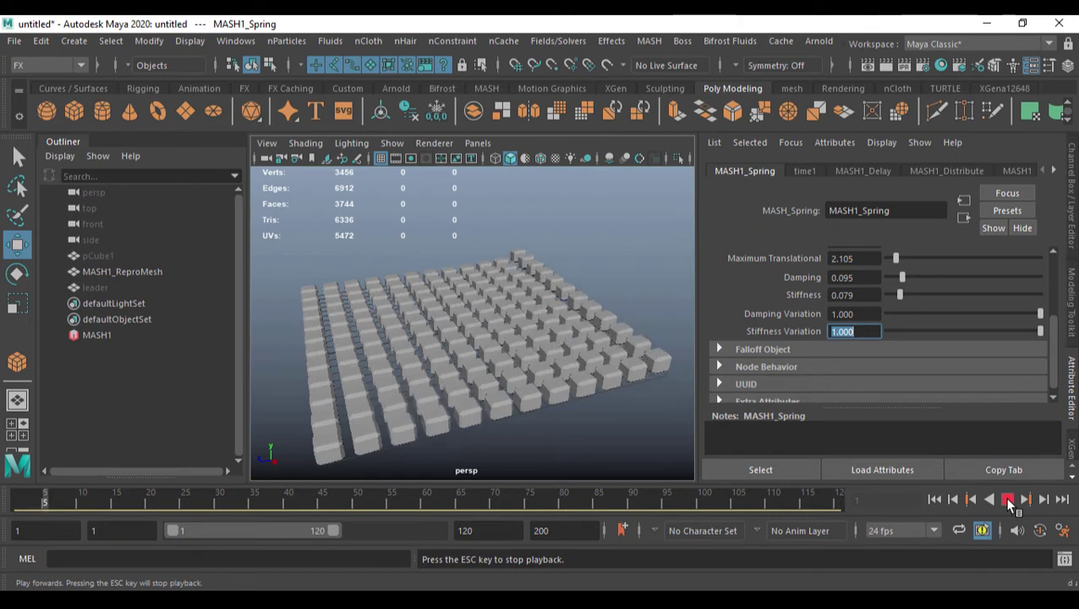
click(1011, 499)
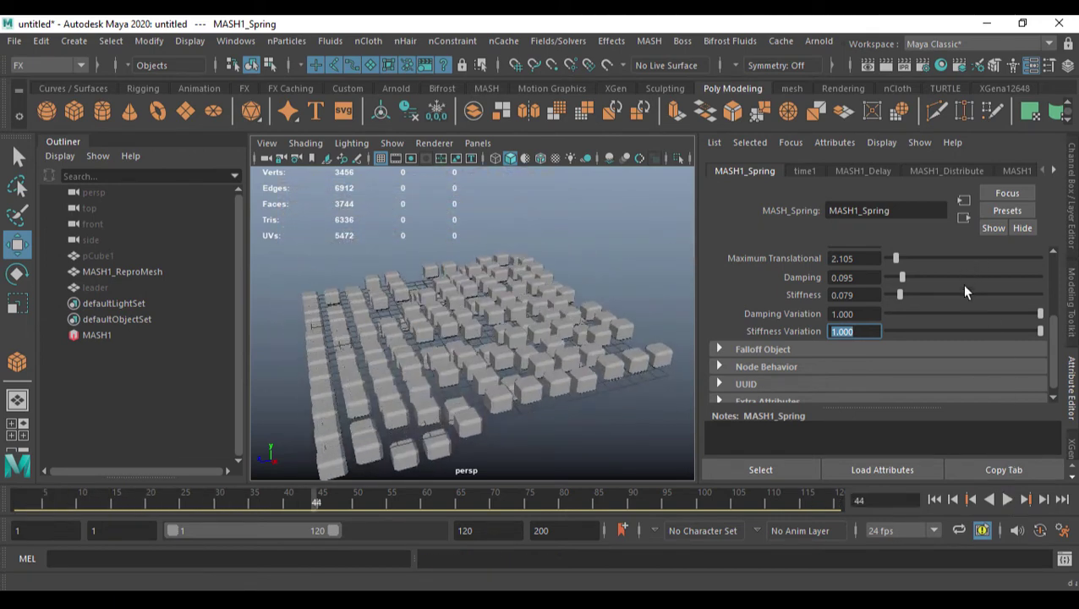
Try reducing the Spring node's Damping Variation to about 0.032 and play the animation from the first frame.
drag(946, 314, 896, 325)
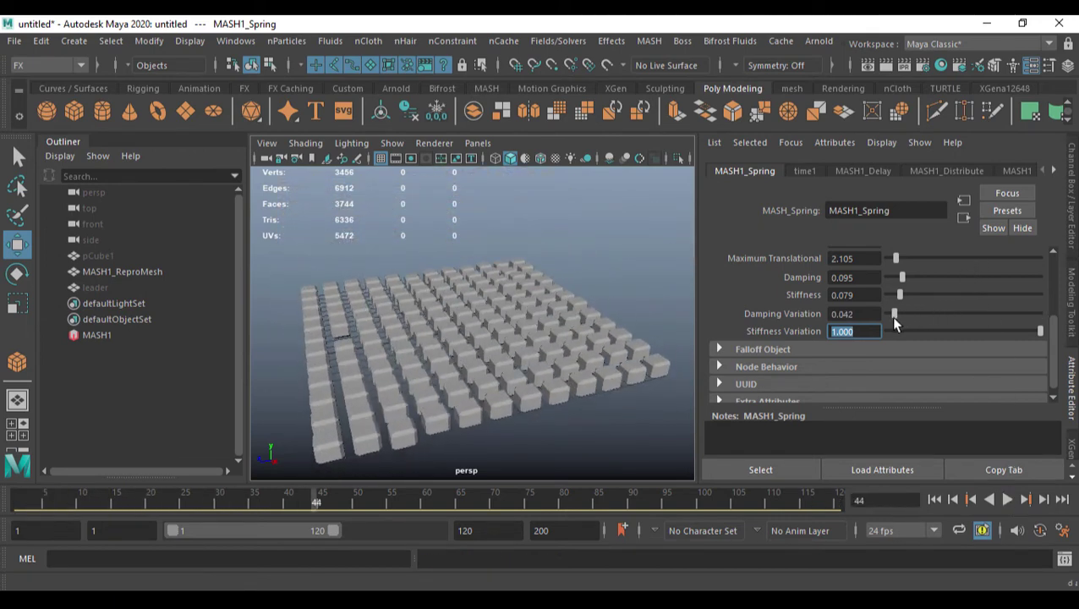
click(943, 504)
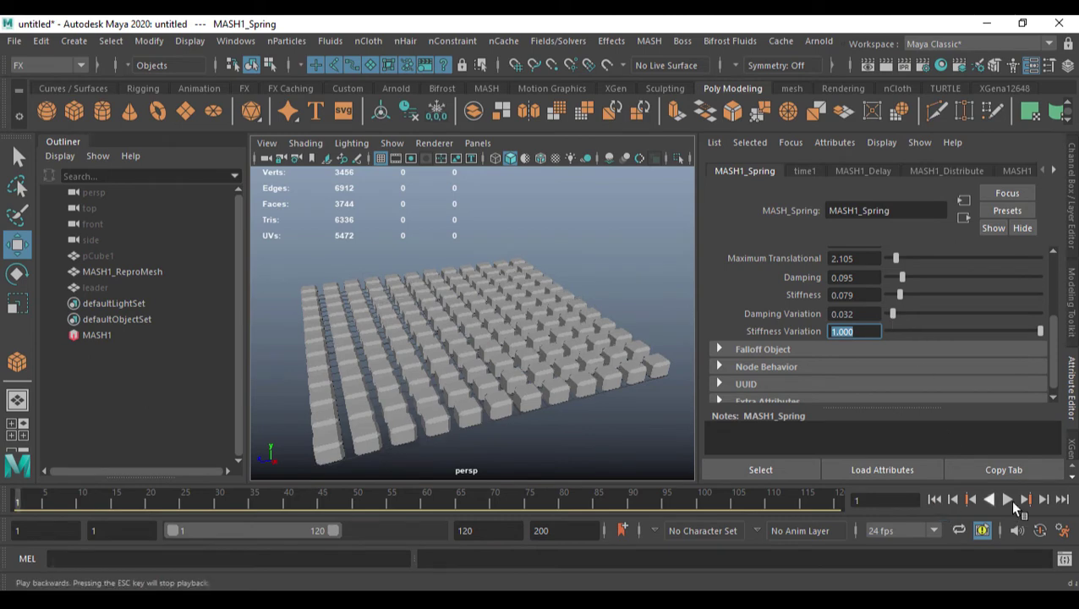
click(1007, 499)
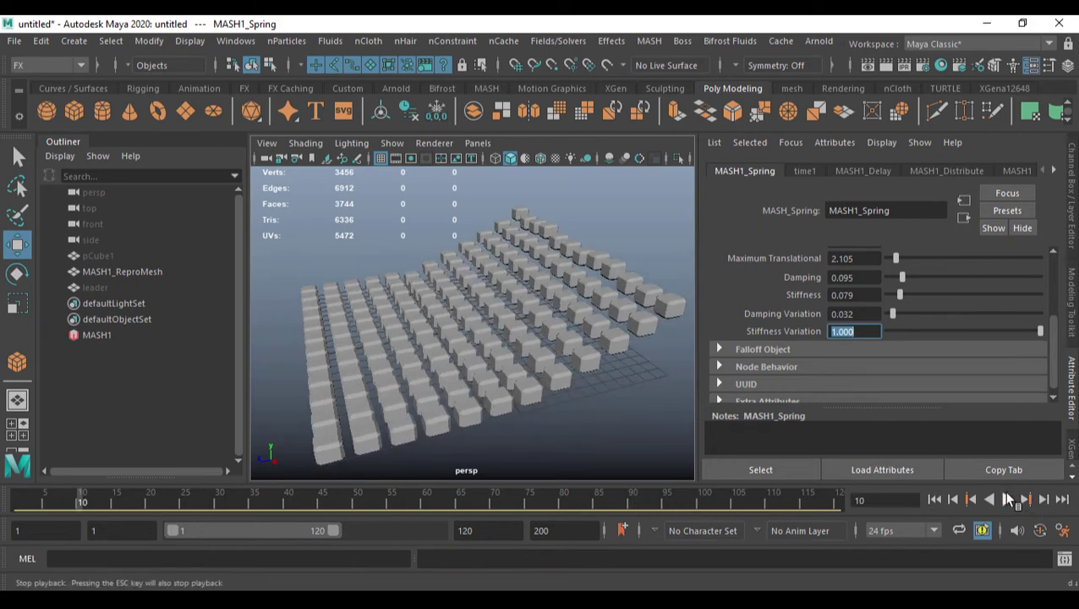
click(1007, 499)
Set the Spring node's Damping to about 0.042, Stiffness 0.032, Damping Variation 0.089 and Stiffness Variation 0.095, and play the animation from the start.
drag(960, 336, 898, 316)
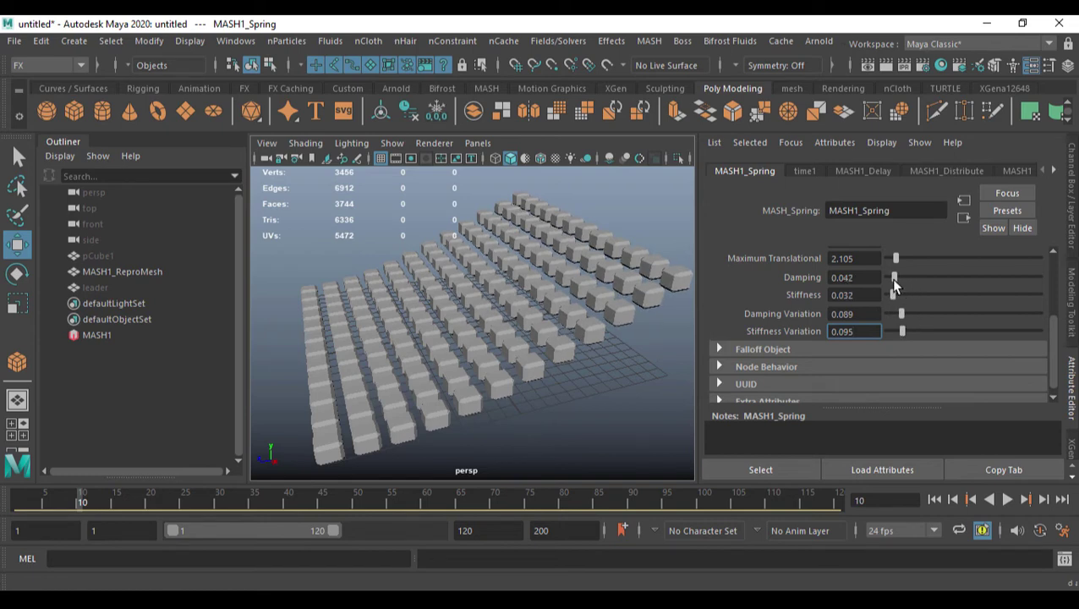
click(934, 499)
click(1008, 499)
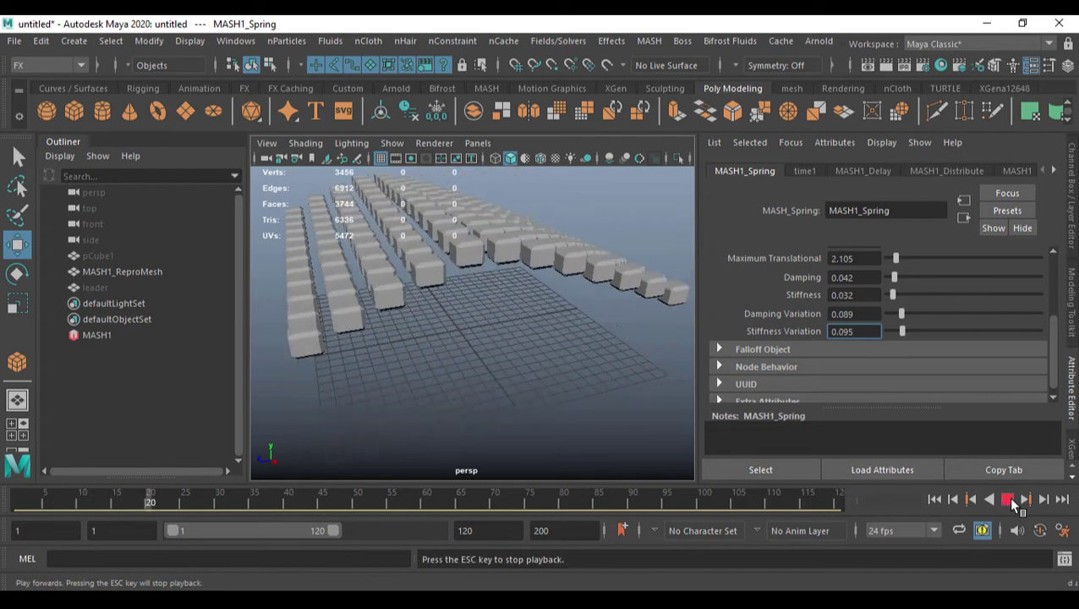
click(1008, 499)
scroll(922, 338, up, 4)
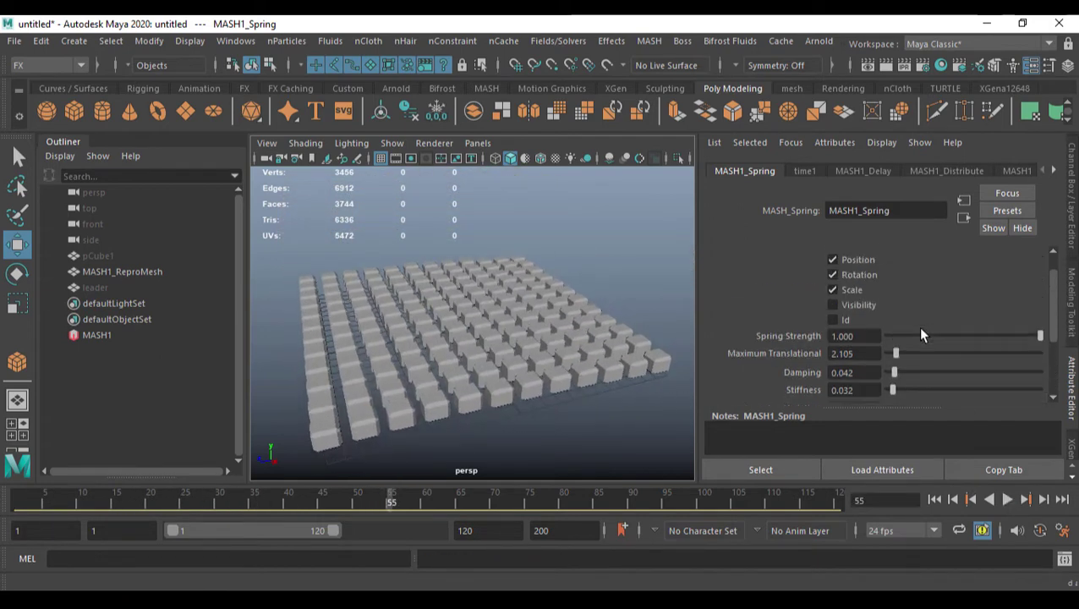
scroll(922, 336, up, 1)
scroll(942, 335, down, 5)
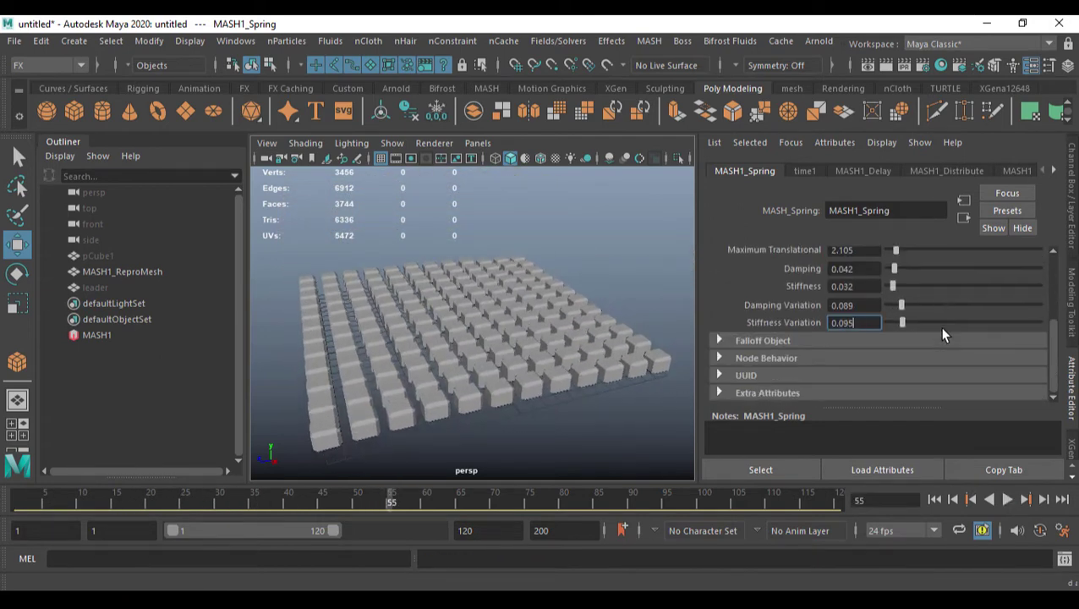
scroll(939, 327, up, 3)
scroll(840, 294, up, 1)
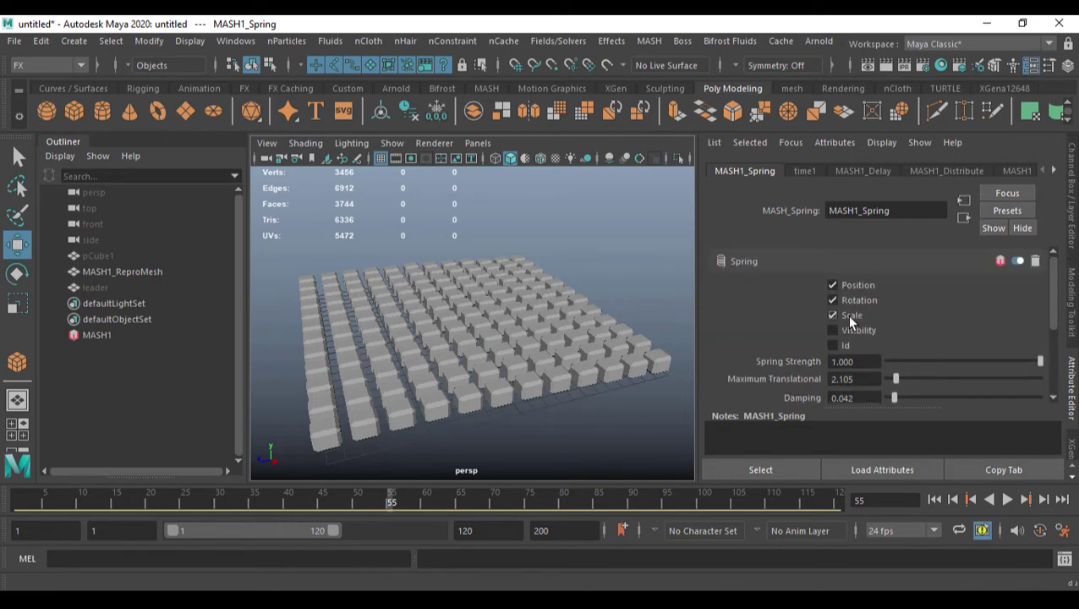
Create a new falloff object for the Spring node.
scroll(879, 302, down, 4)
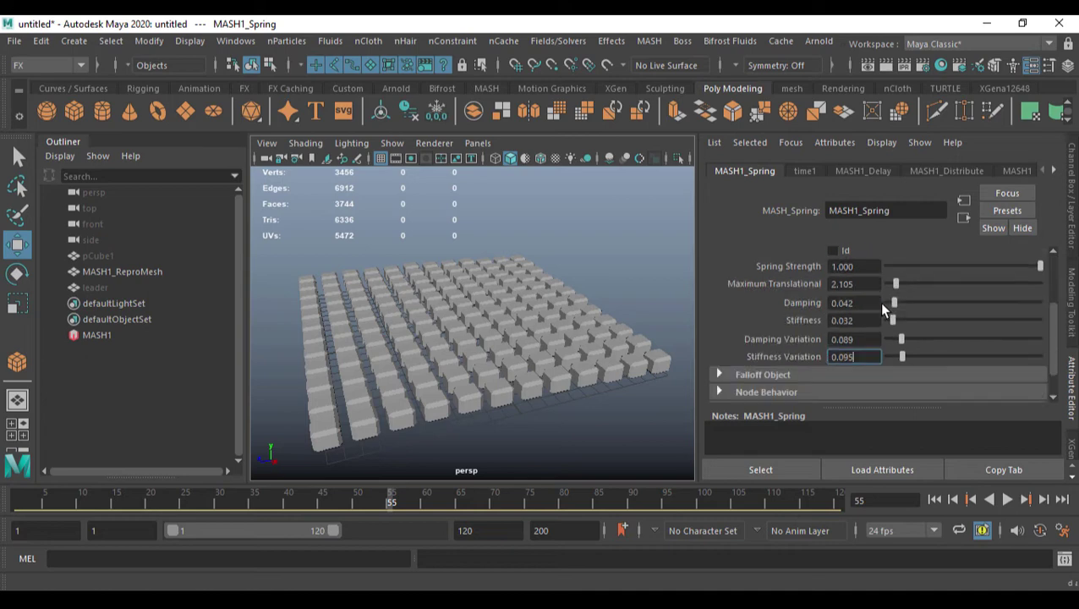
click(719, 340)
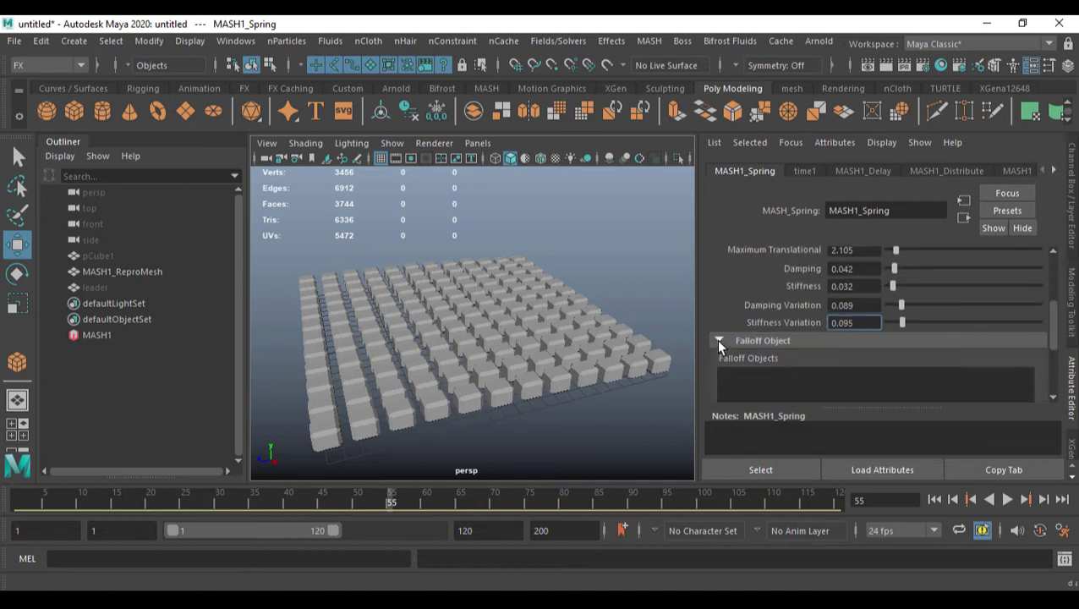
scroll(878, 347, down, 3)
right_click(793, 299)
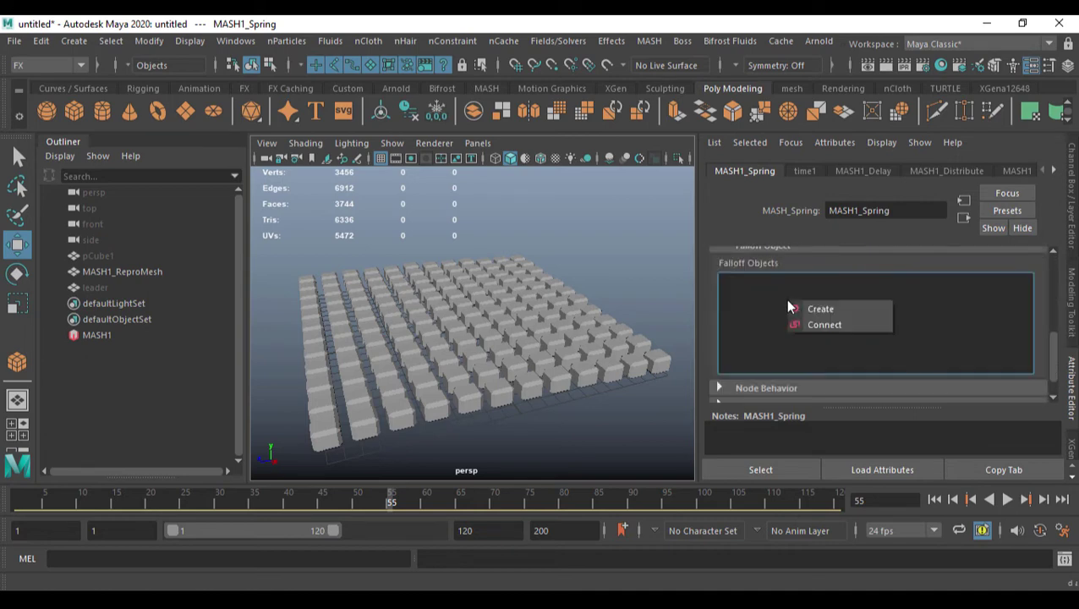
click(817, 309)
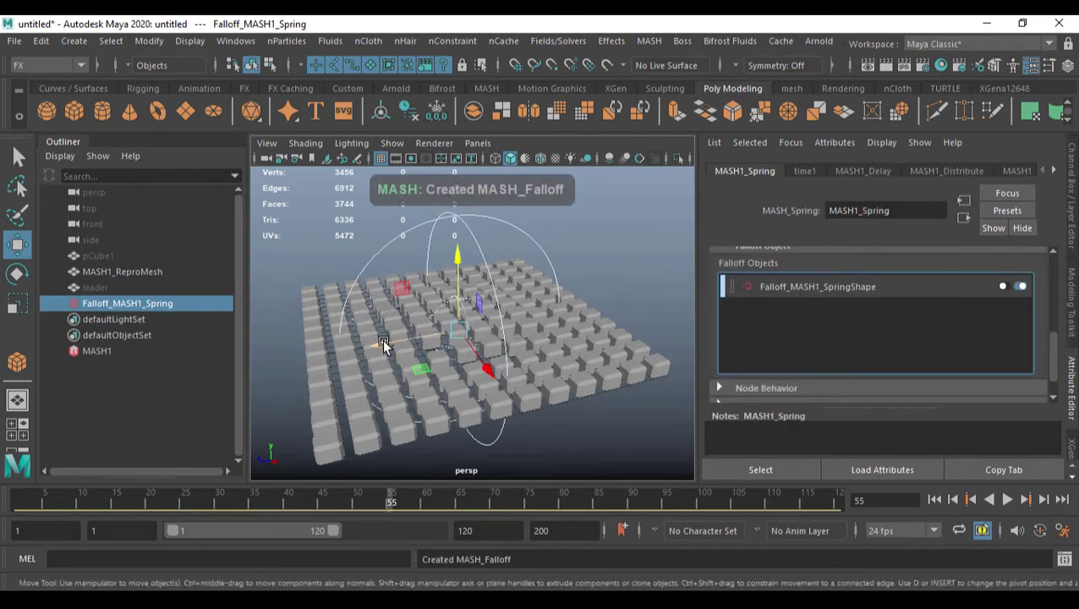
Move the Spring falloff a short distance along the Z axis over the cube grid and play the animation.
drag(382, 339, 411, 345)
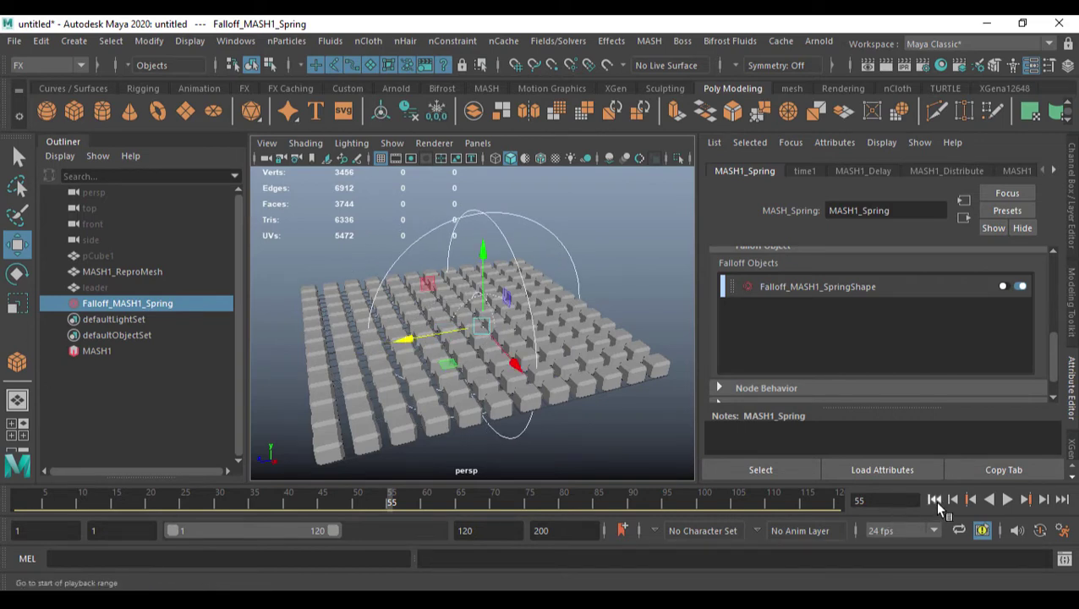
click(1006, 500)
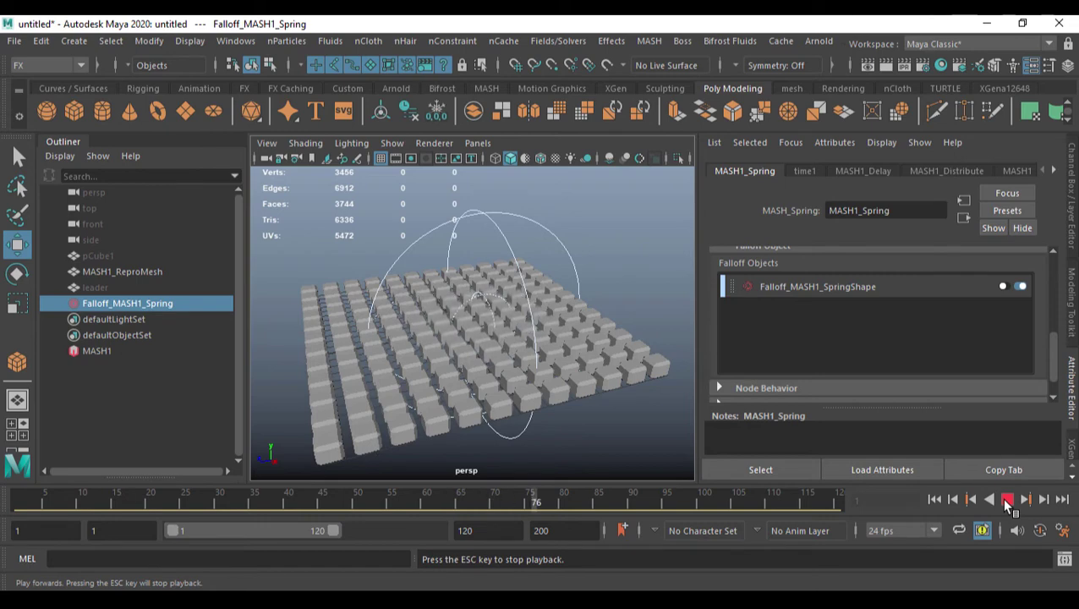
click(1006, 499)
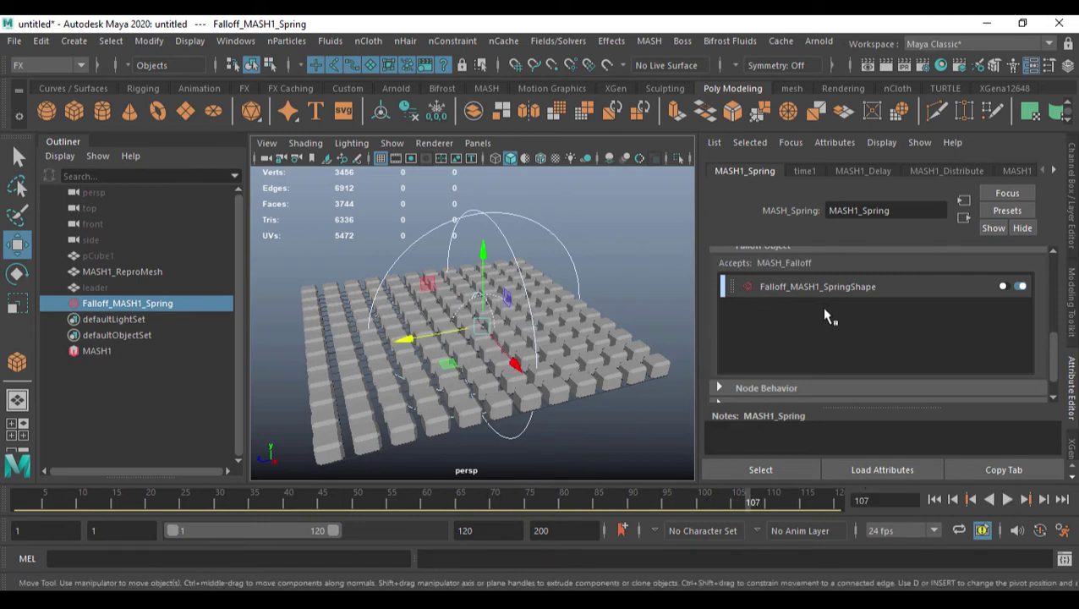
scroll(827, 314, up, 4)
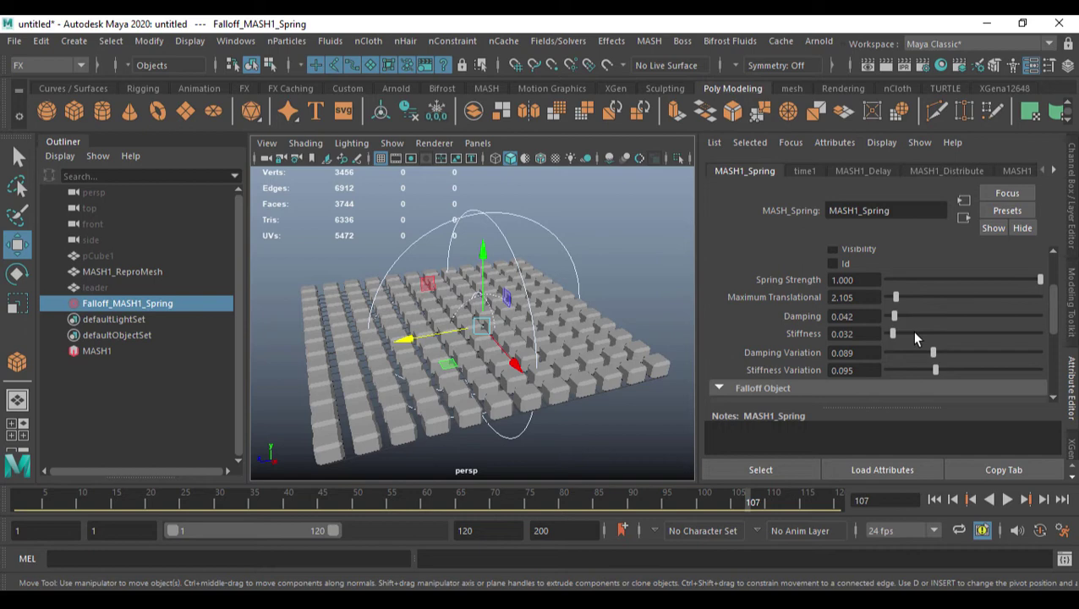
Play the animation from the first frame to check the Spring falloff's influence on the cubes, and stop it.
click(933, 500)
click(1006, 500)
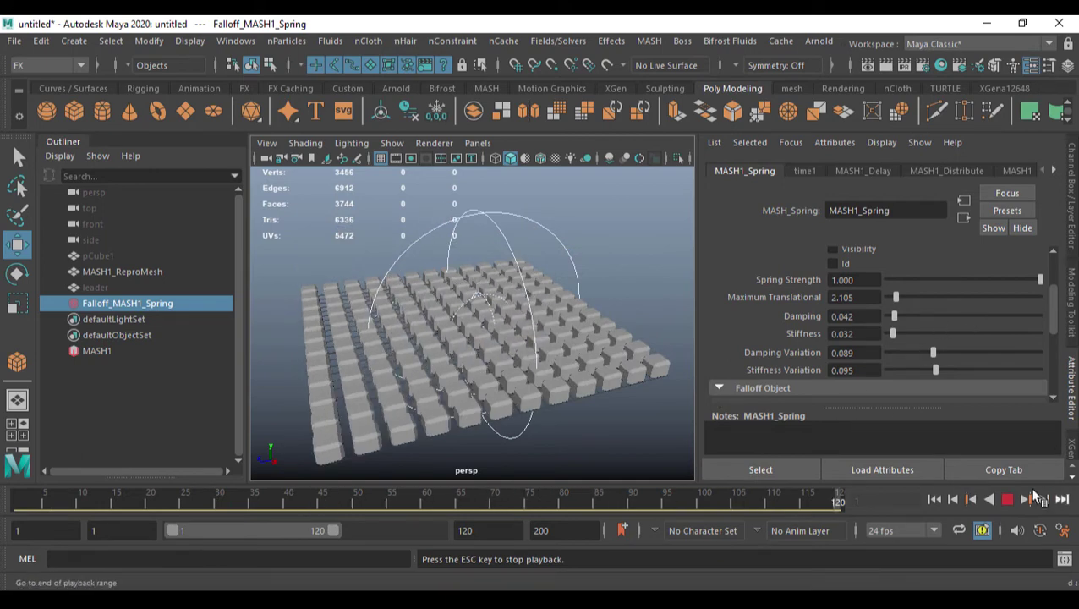
key(Escape)
Change the Spring falloff to a Cube shape with an Inner Zone of about 0.648 and raise it along the Y axis.
click(912, 388)
scroll(904, 367, down, 2)
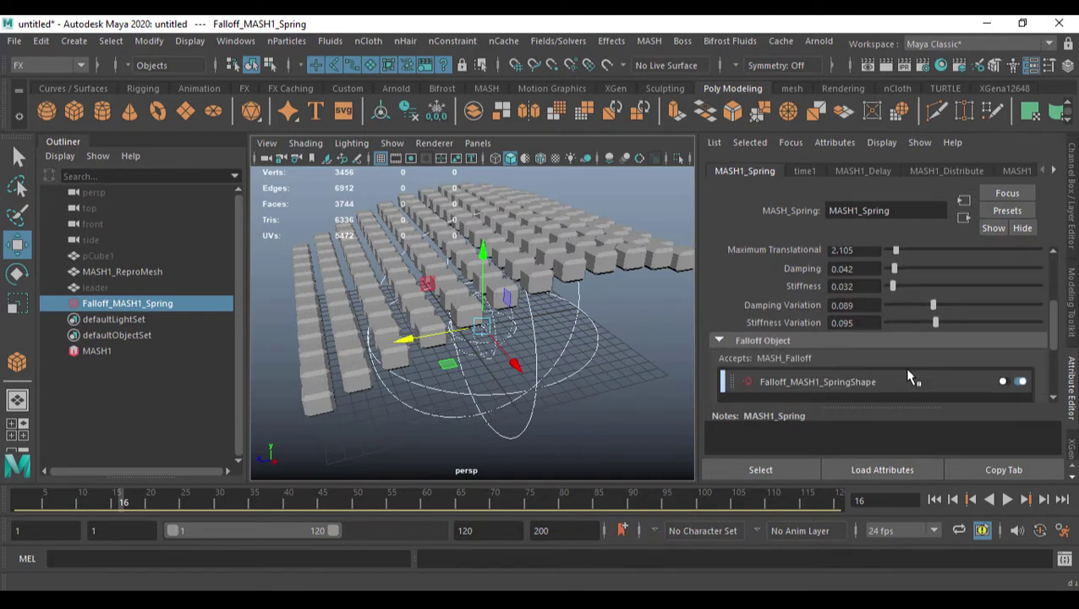
click(820, 331)
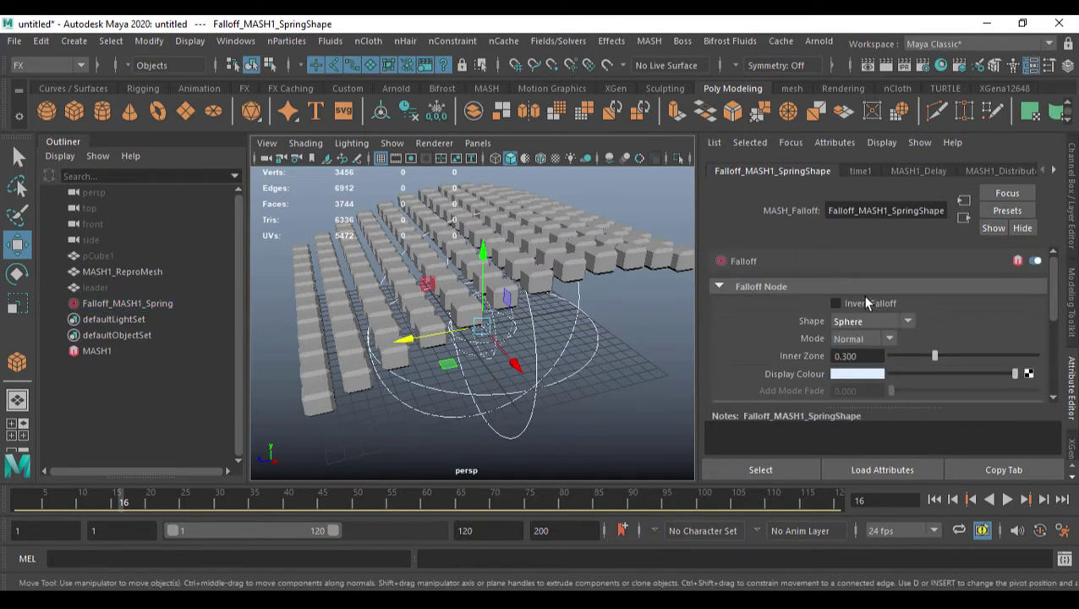
click(890, 321)
click(862, 349)
drag(480, 258, 479, 219)
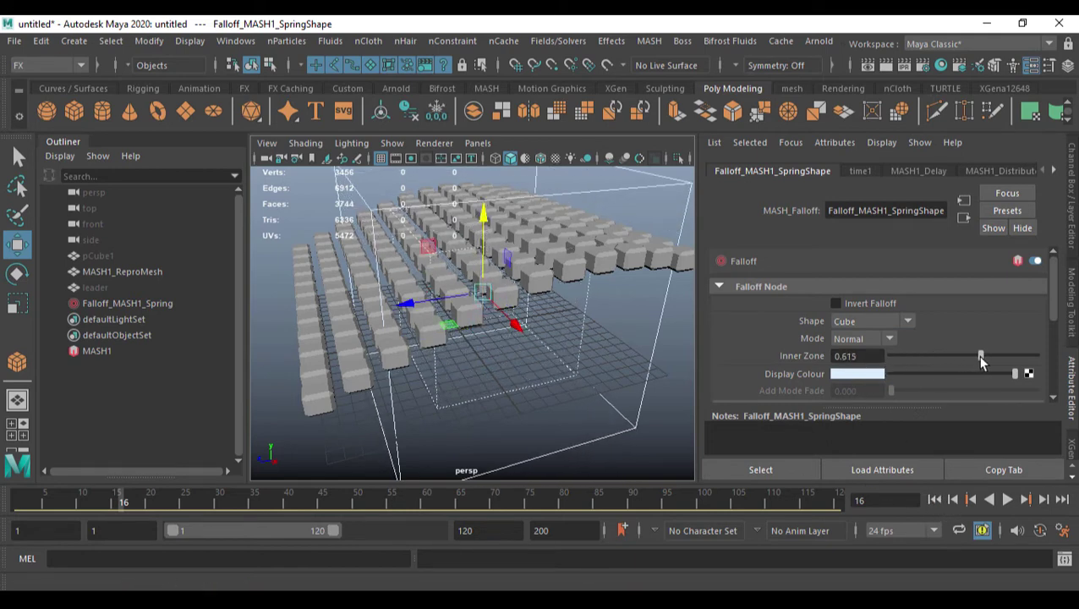
Play the animation with the cube falloff, enable Invert Falloff, and replay it from the first frame.
click(1007, 499)
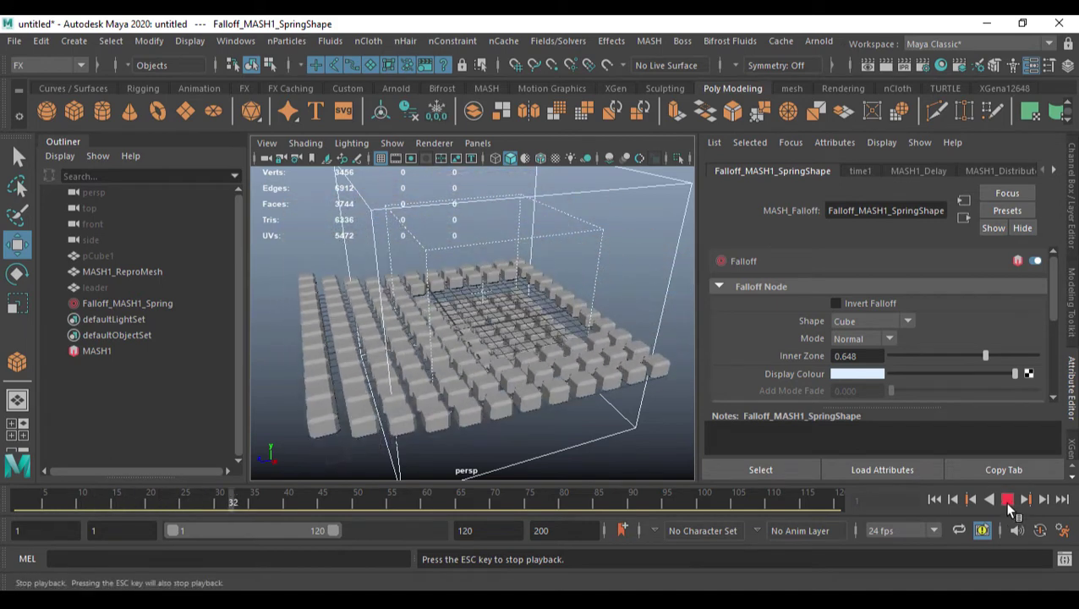
click(1008, 501)
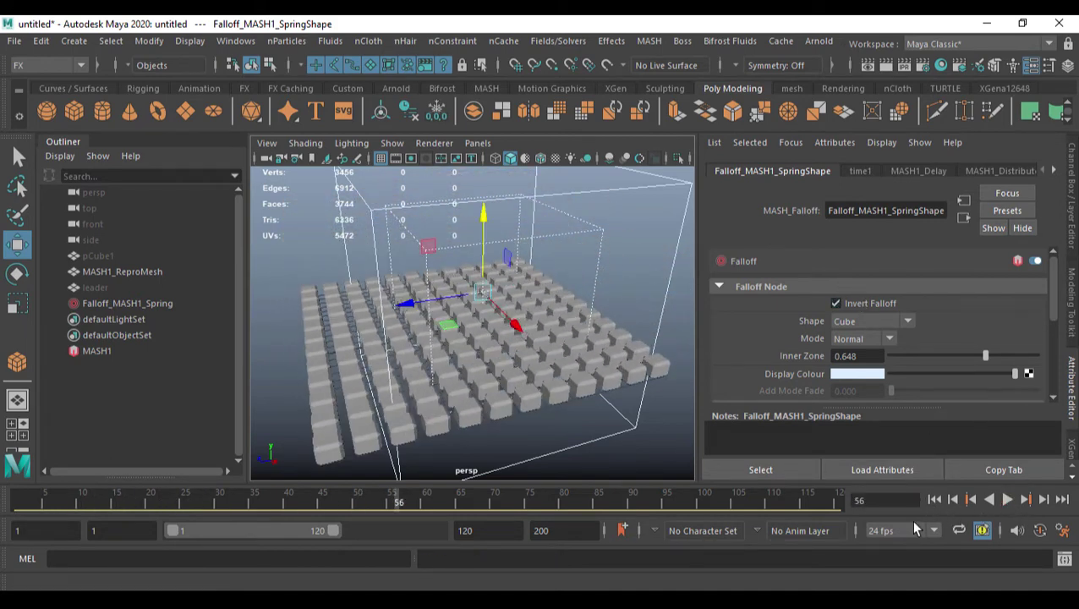
click(937, 503)
click(1008, 501)
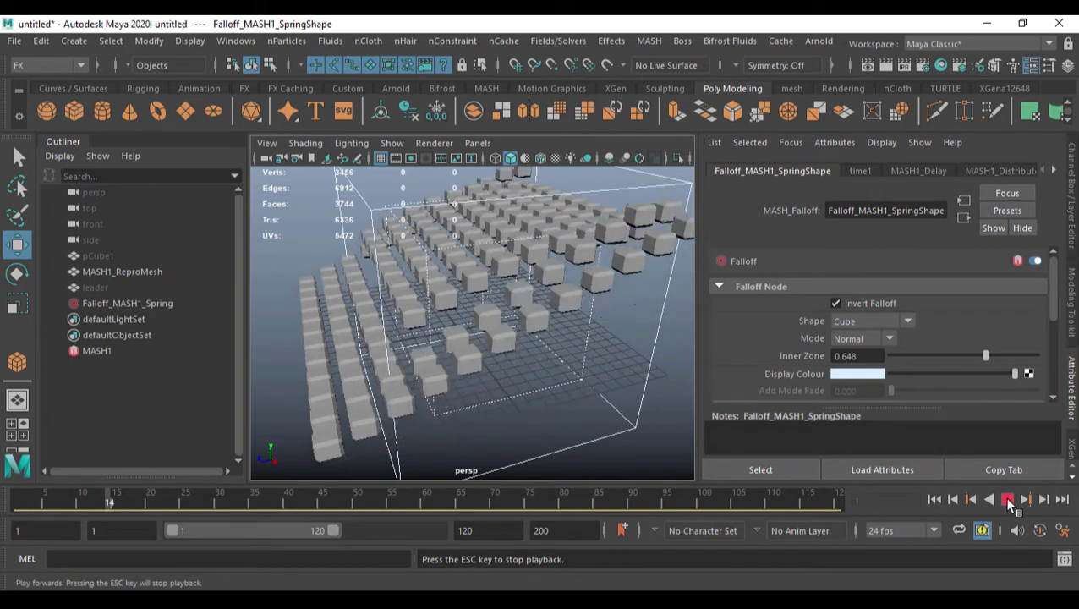
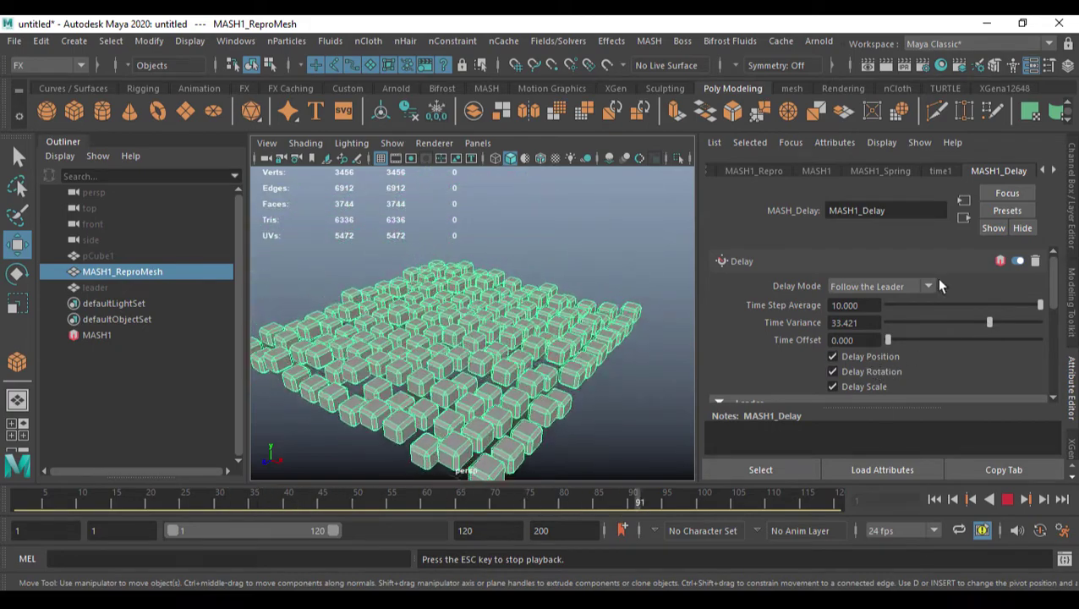
Set the Spring node's Stiffness Variation and Damping Variation both to 1 while the animation plays.
click(882, 172)
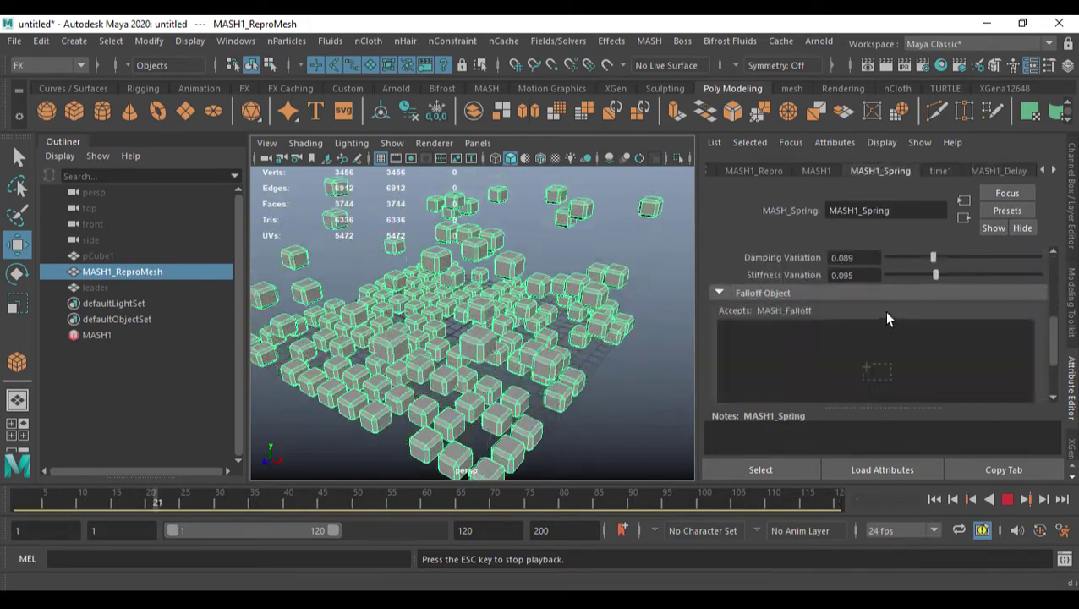
scroll(884, 312, up, 3)
drag(931, 371, 913, 371)
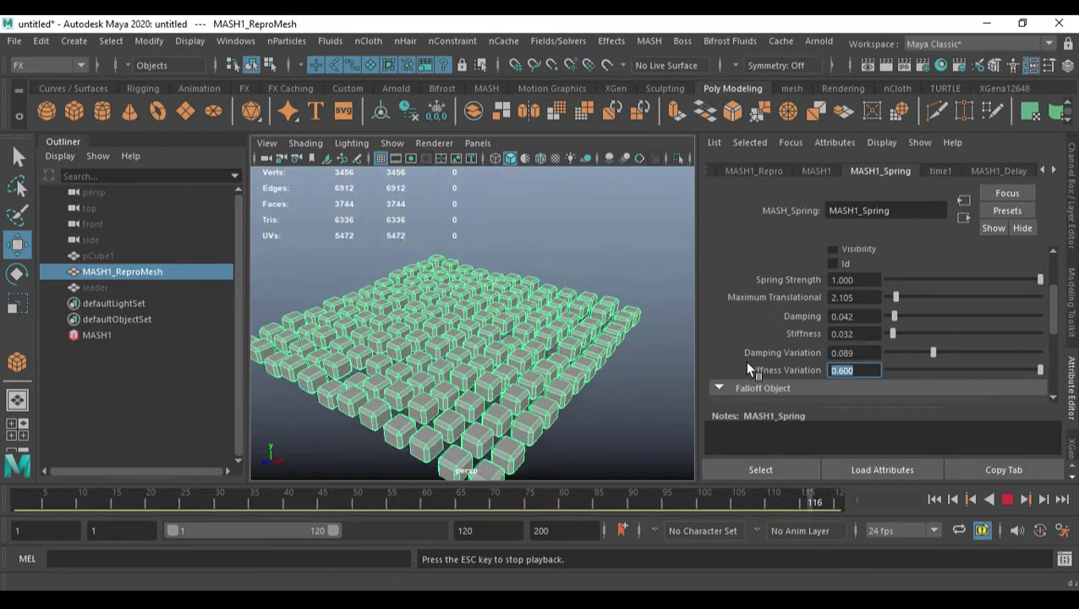
text(1)
key(shift+Tab)
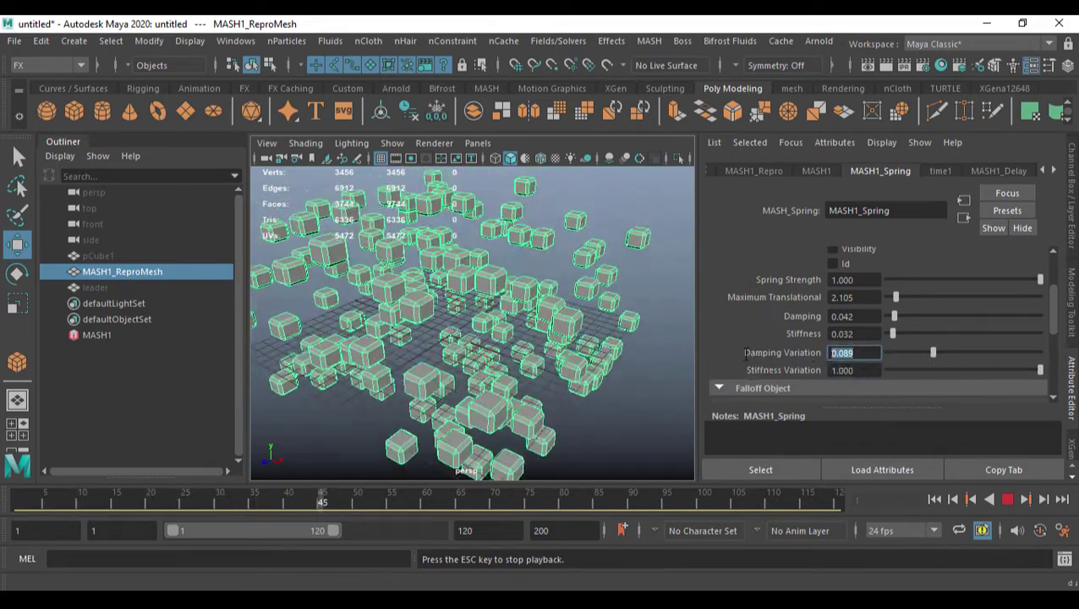
text(1)
key(Return)
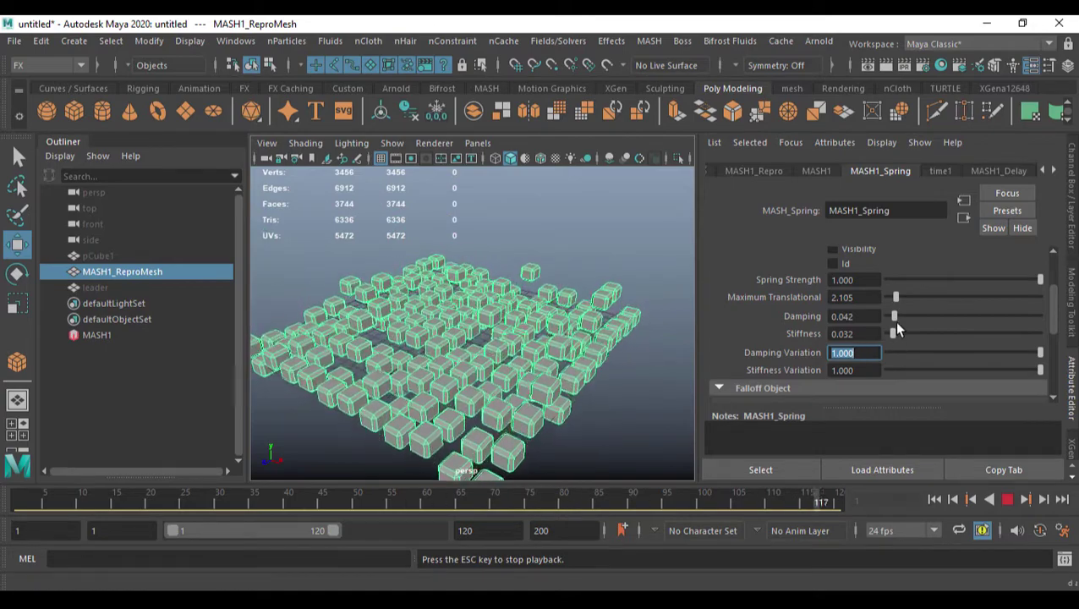
Raise the Spring node's Maximum Translational value to 40, Damping to about 0.205 and Stiffness to about 0.163, and stop playback.
drag(894, 317, 1047, 298)
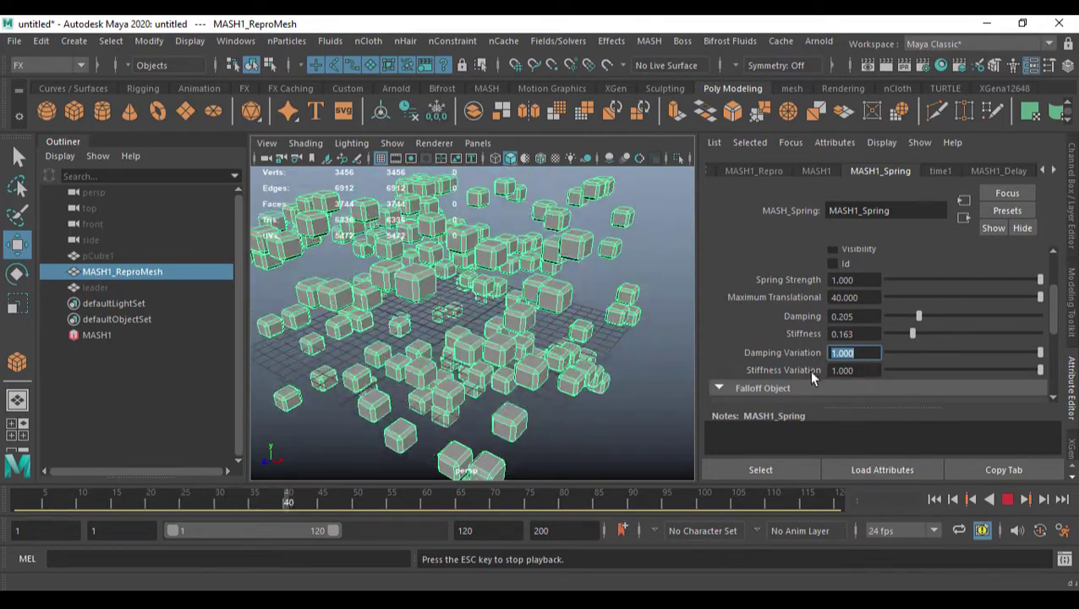
click(627, 416)
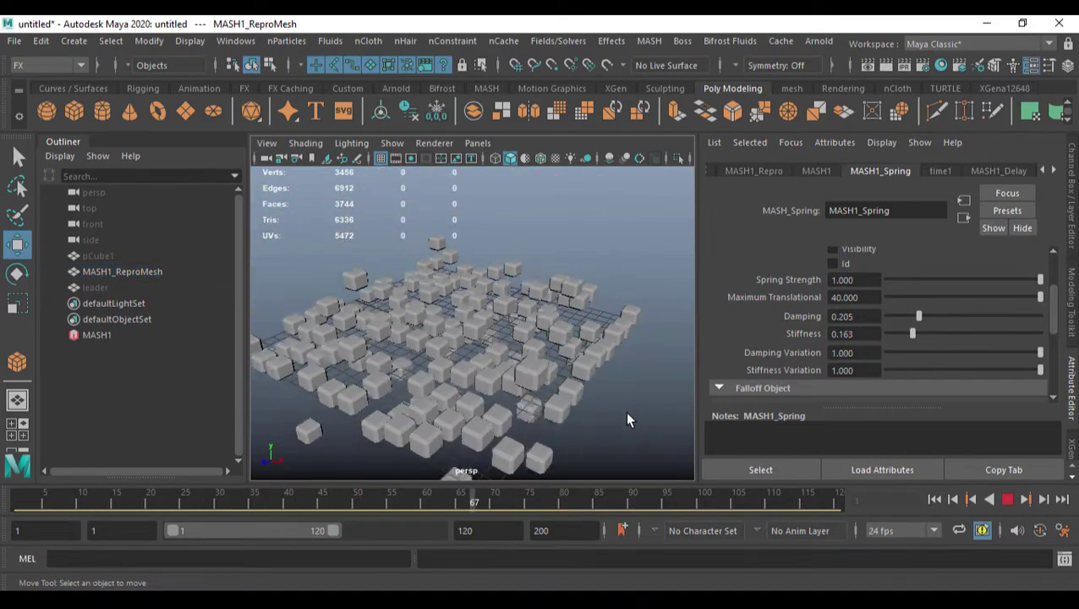
click(1007, 499)
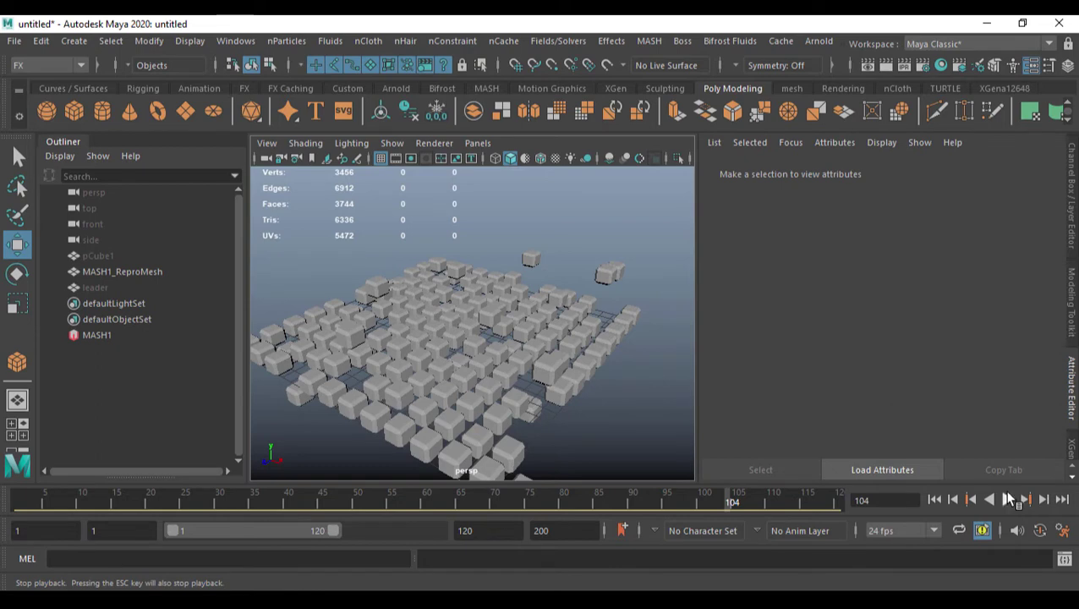
Play and scrub the animation with nothing selected to examine the cubes' spring motion.
click(1009, 500)
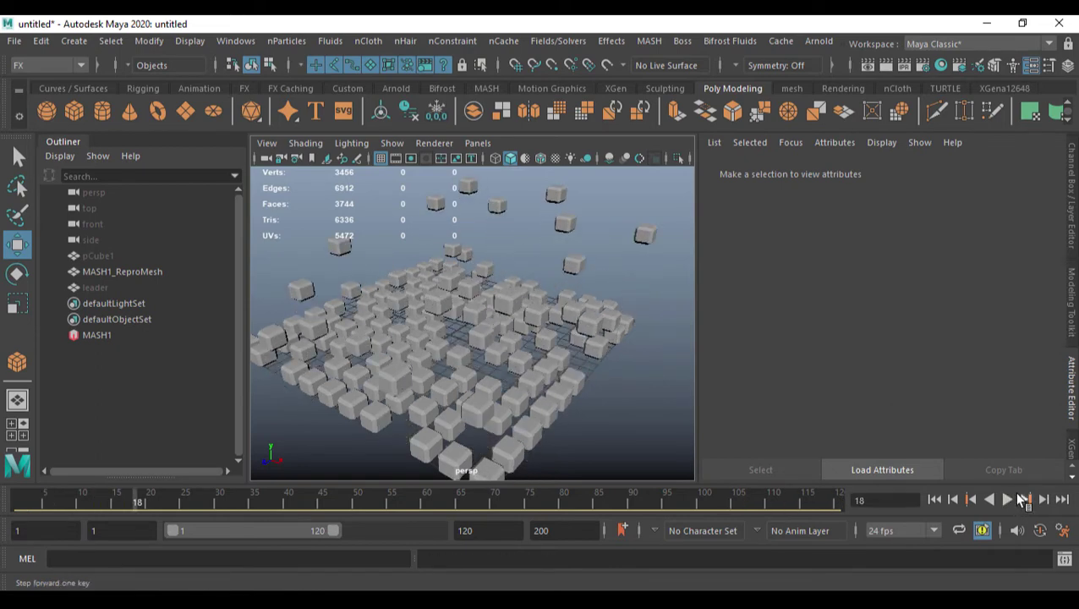
mouse_move(849, 502)
mouse_down()
mouse_move(818, 501)
mouse_move(857, 508)
mouse_up()
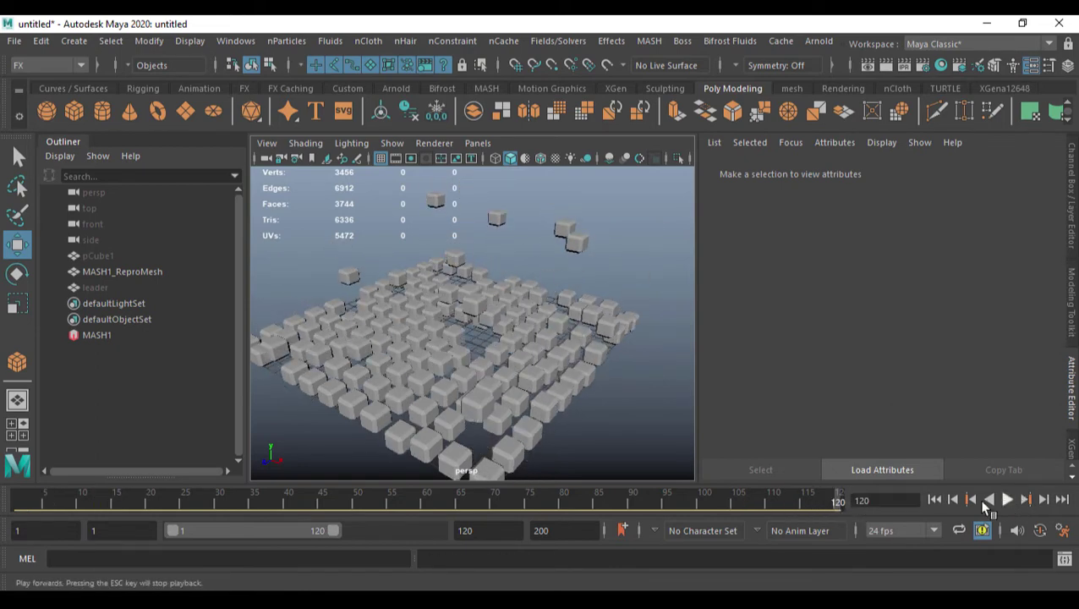
click(1007, 500)
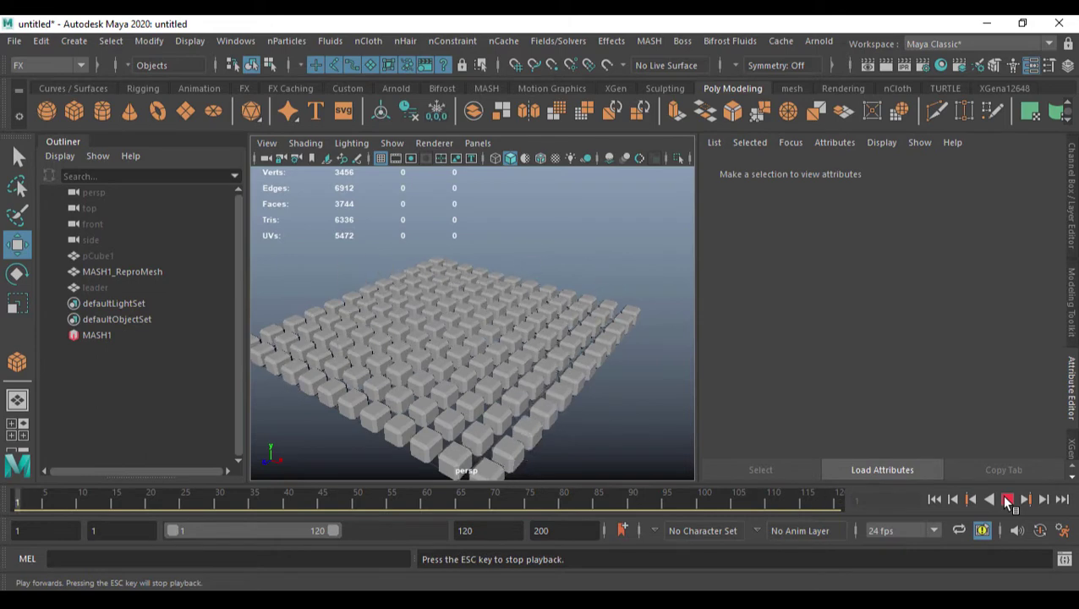
click(1007, 499)
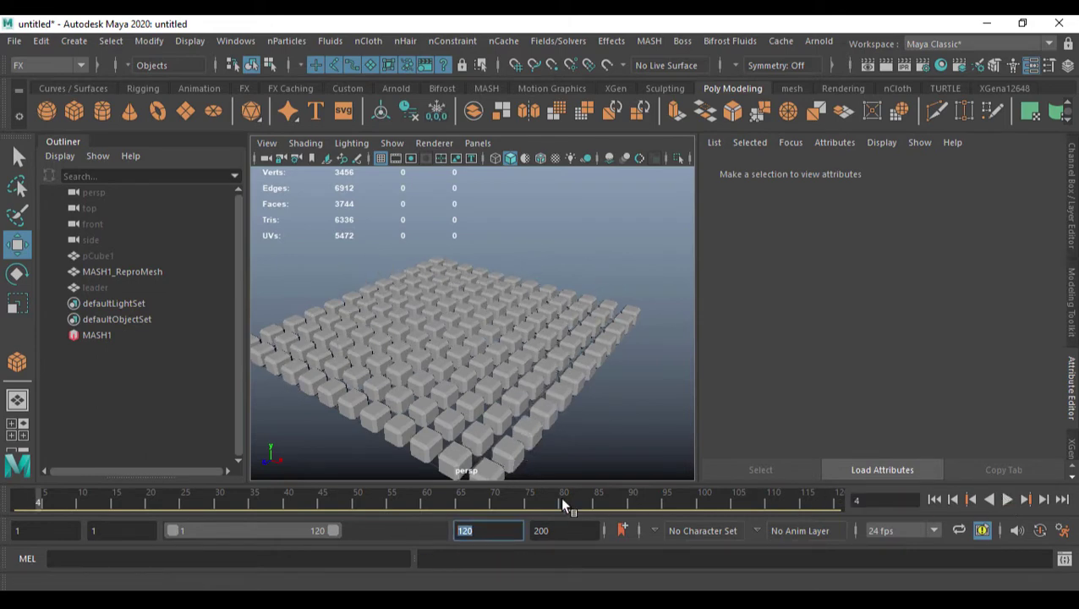
Set the playback range's end to frame 200 and play the extended animation.
text(200)
key(Return)
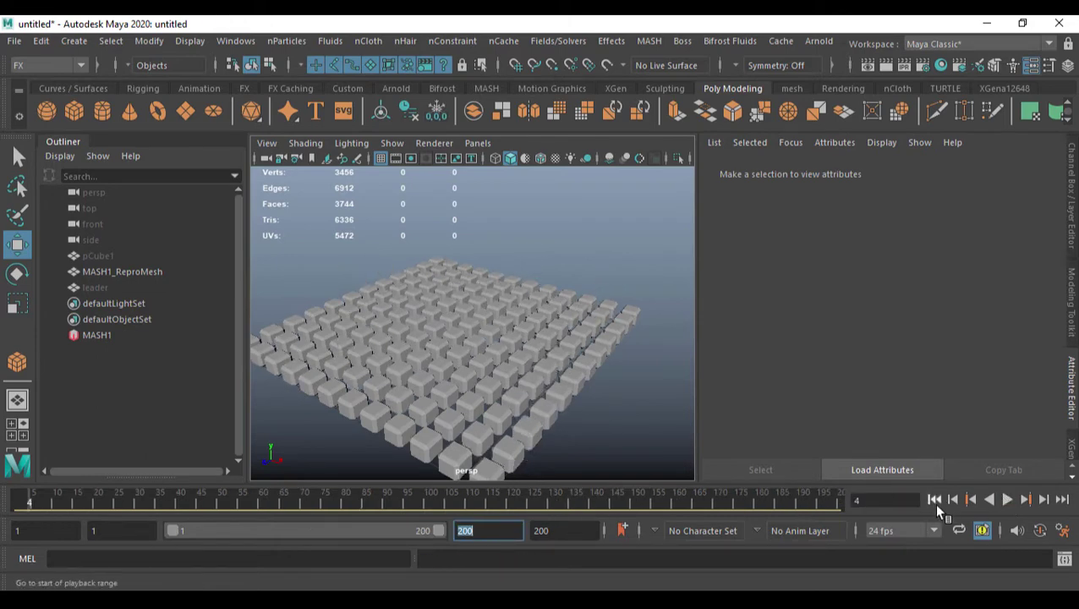
click(1007, 500)
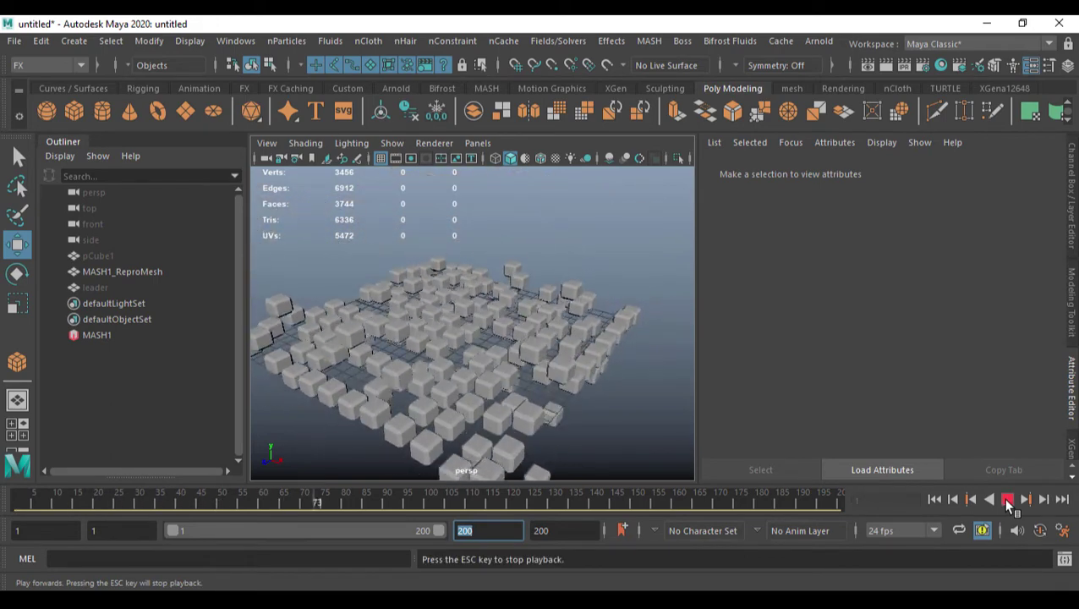
click(1007, 500)
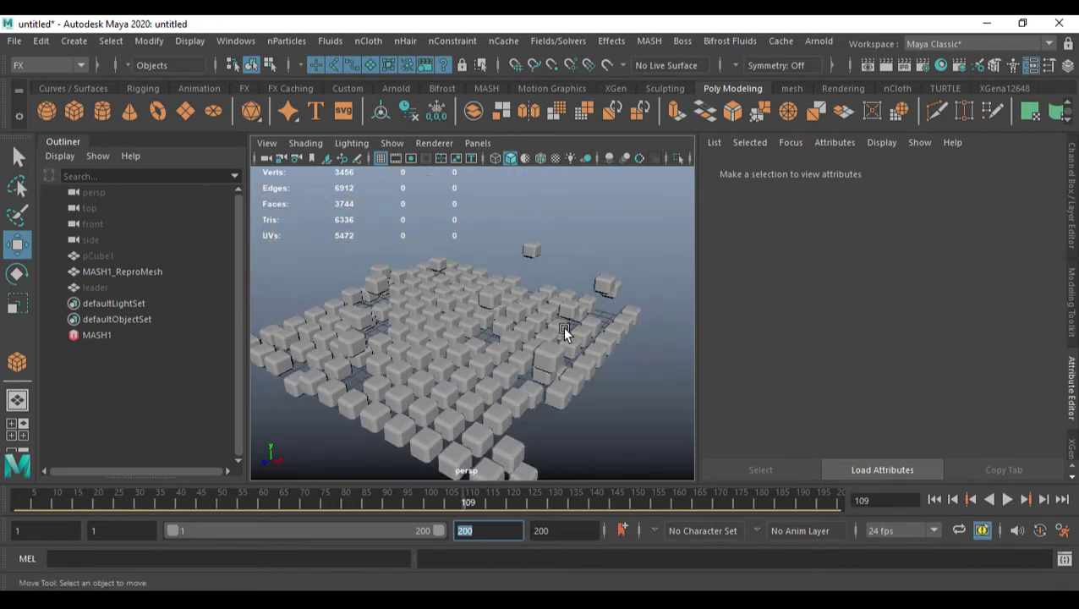
click(1007, 500)
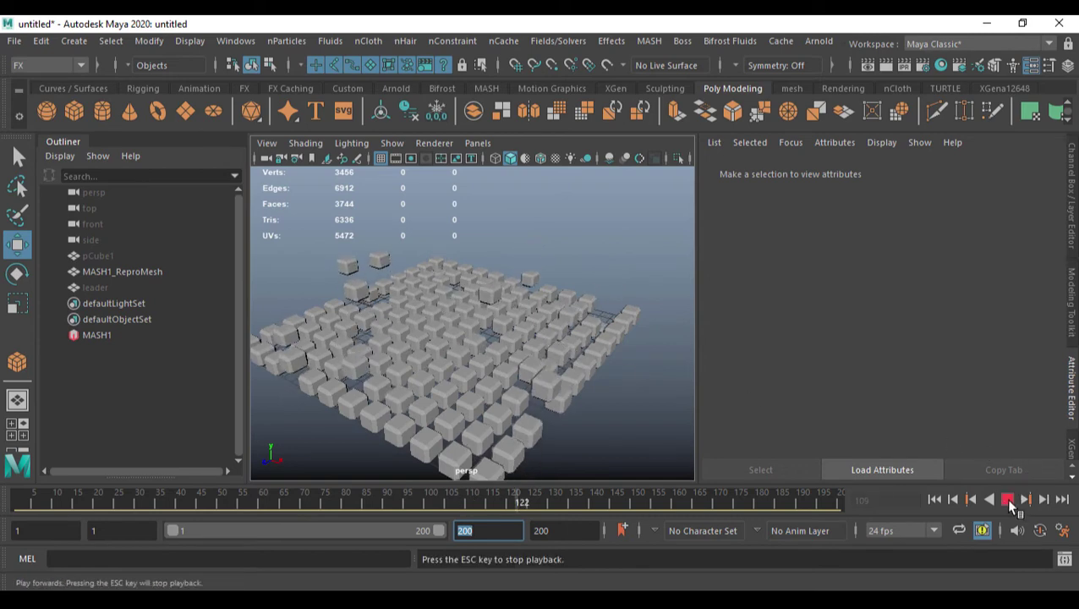
click(1007, 500)
Reduce the Spring node's Damping to about 0.021 and Stiffness to about 0.042, preview the animation, and return to the first frame.
click(529, 332)
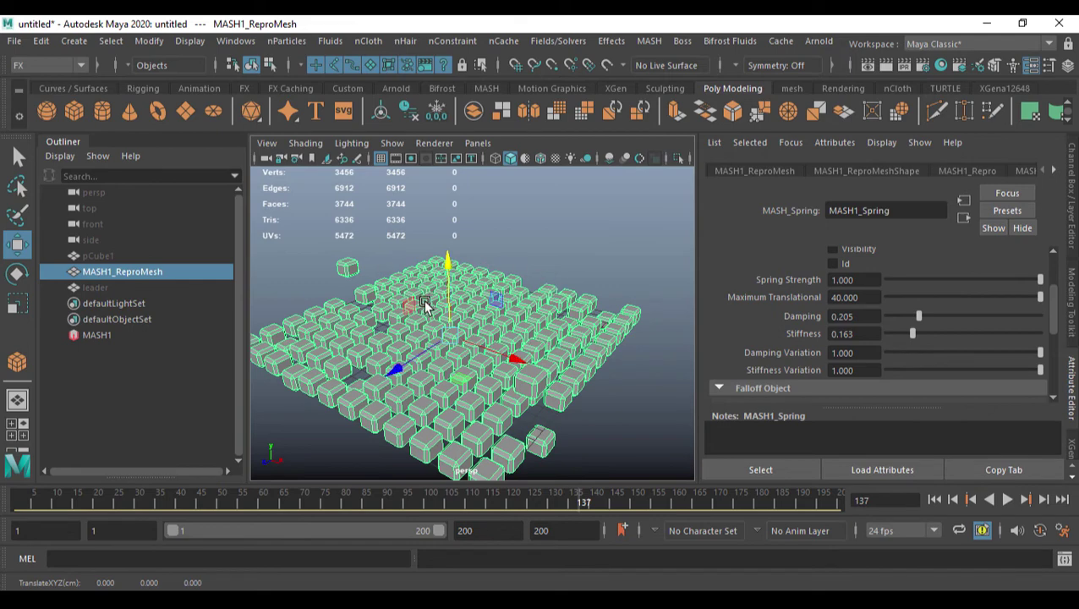
drag(921, 336, 891, 318)
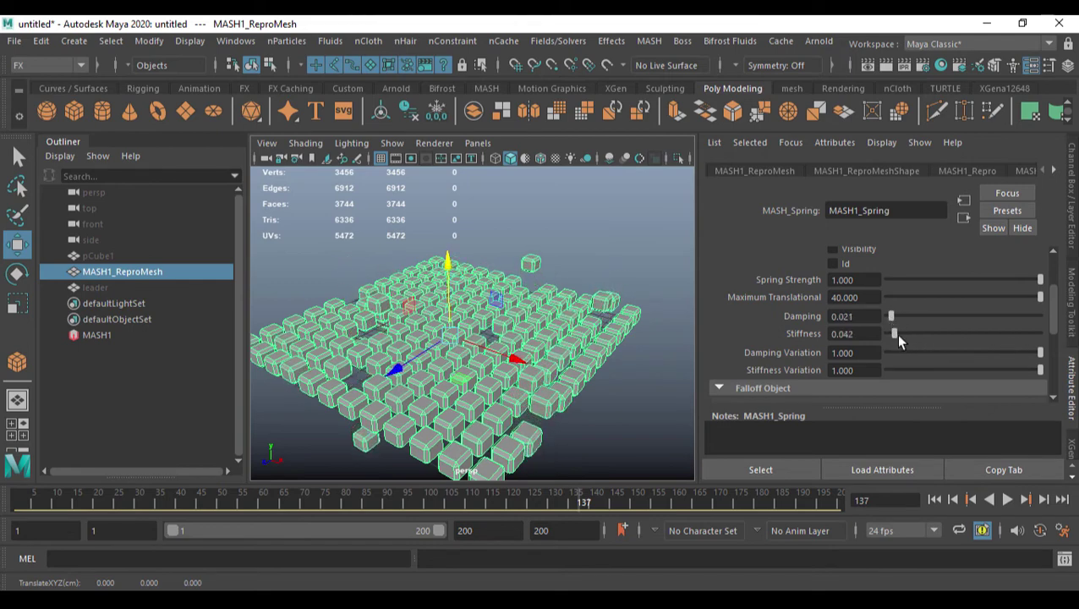
click(934, 499)
click(1006, 499)
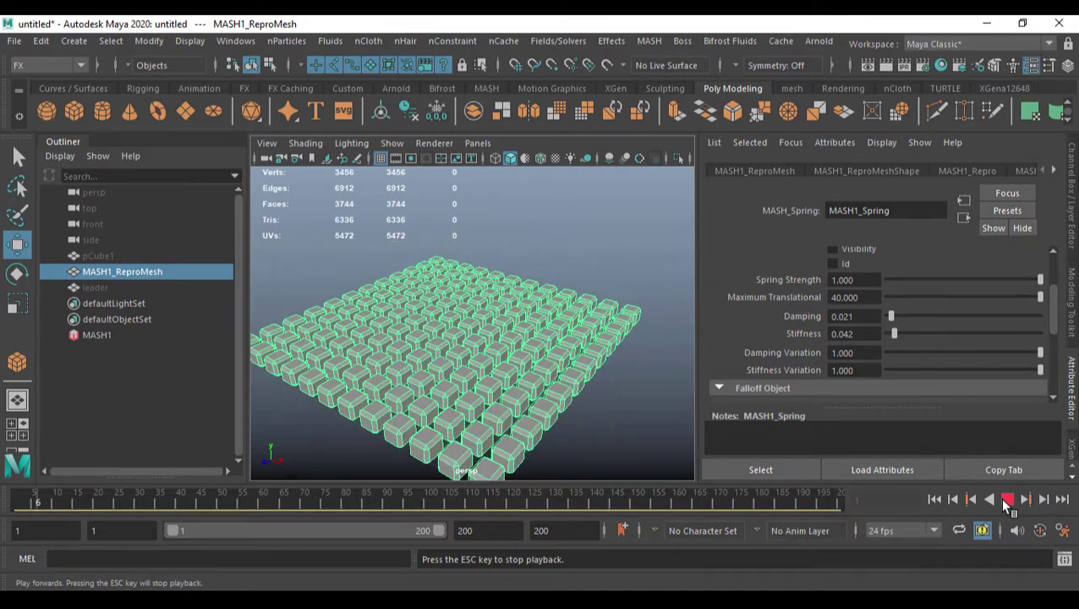
click(1006, 500)
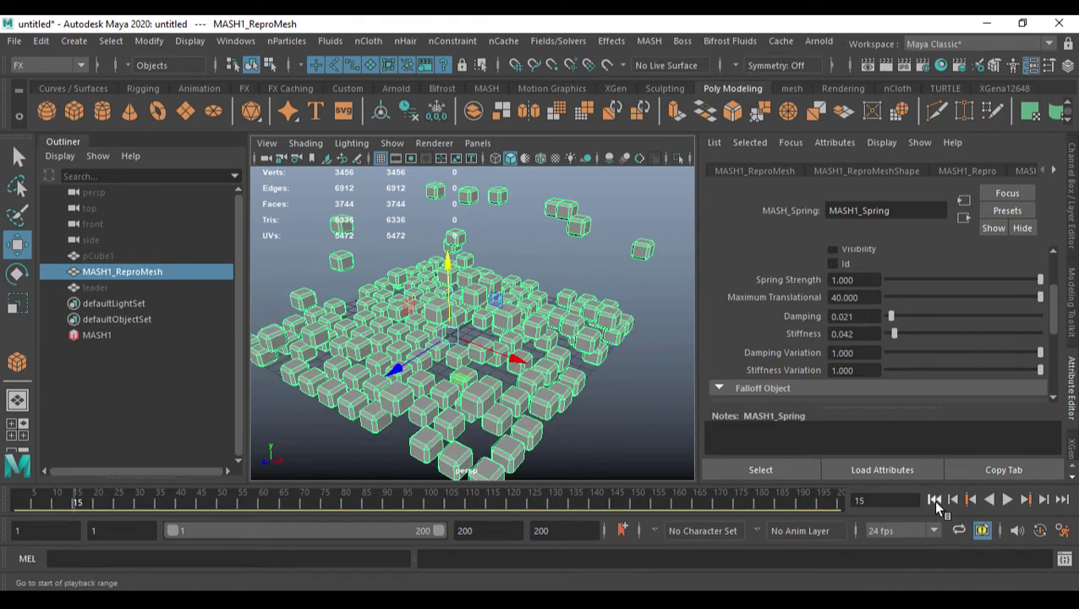
click(935, 499)
Add a Color node to the MASH1 network of the cube grid.
click(539, 325)
click(539, 325)
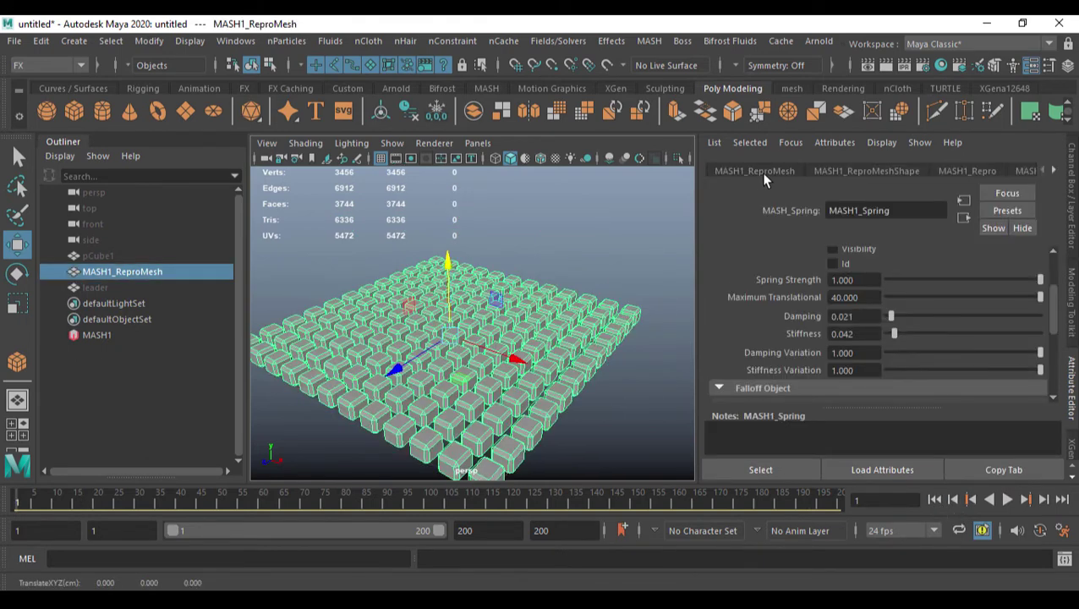
click(1019, 172)
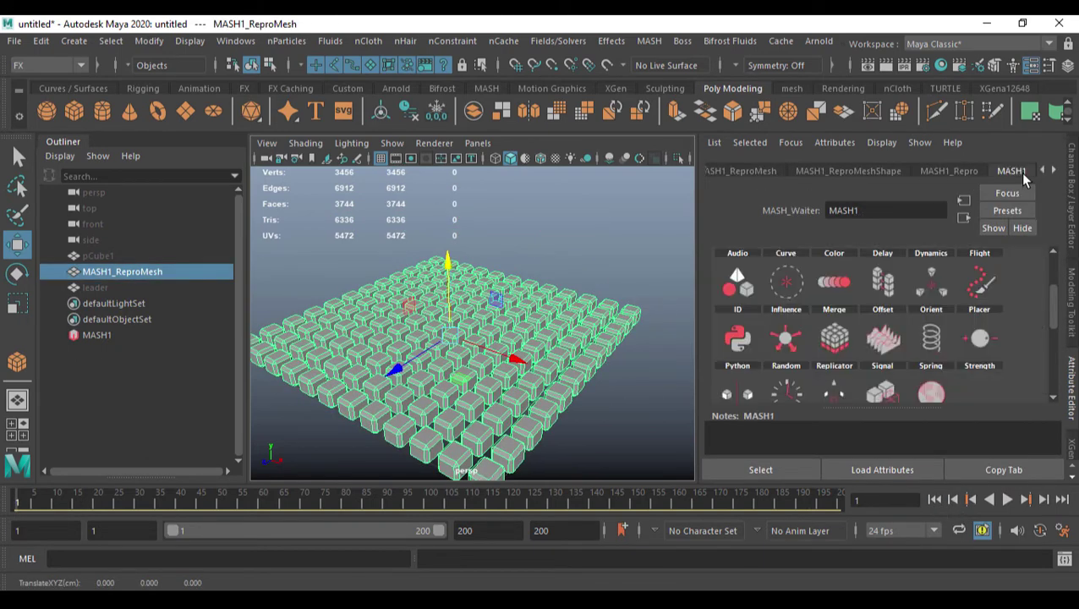
scroll(778, 287, up, 2)
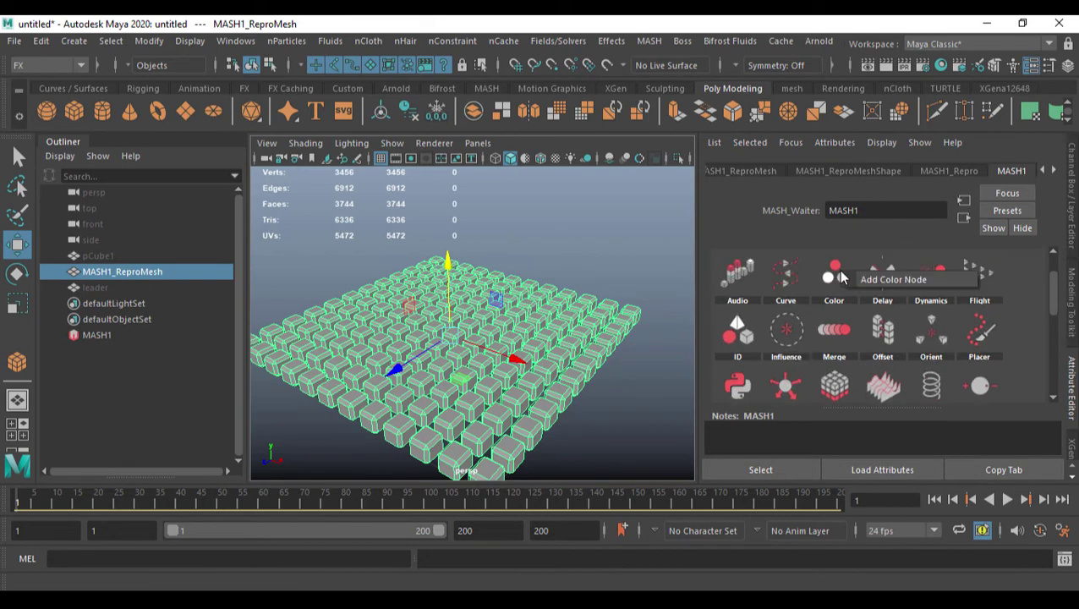
click(871, 285)
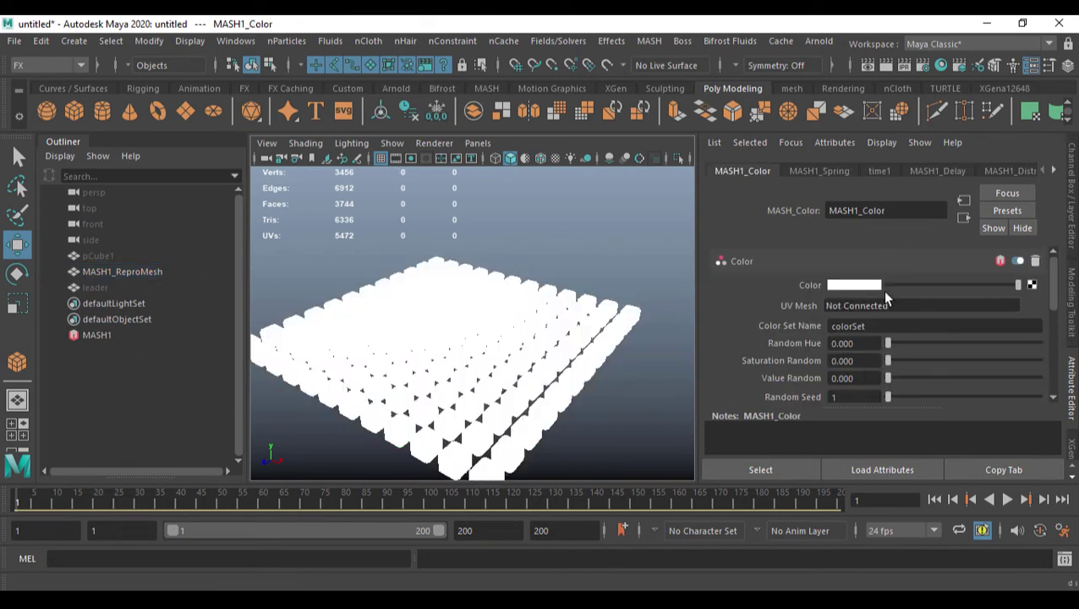
Map a Crater texture to the Color node's colour and darken the texture's channel colours.
click(1030, 286)
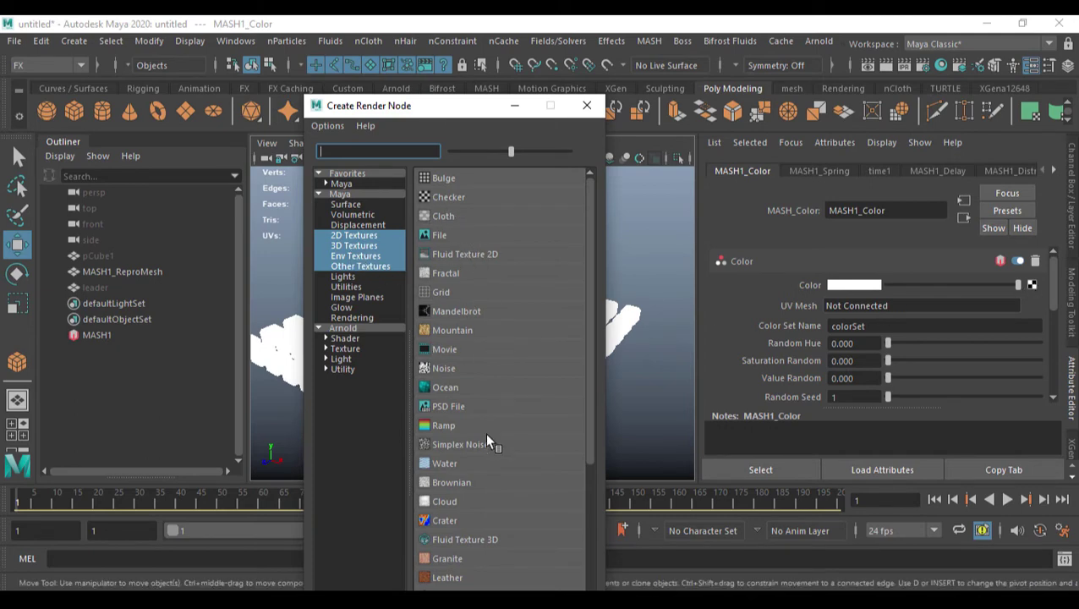
click(446, 521)
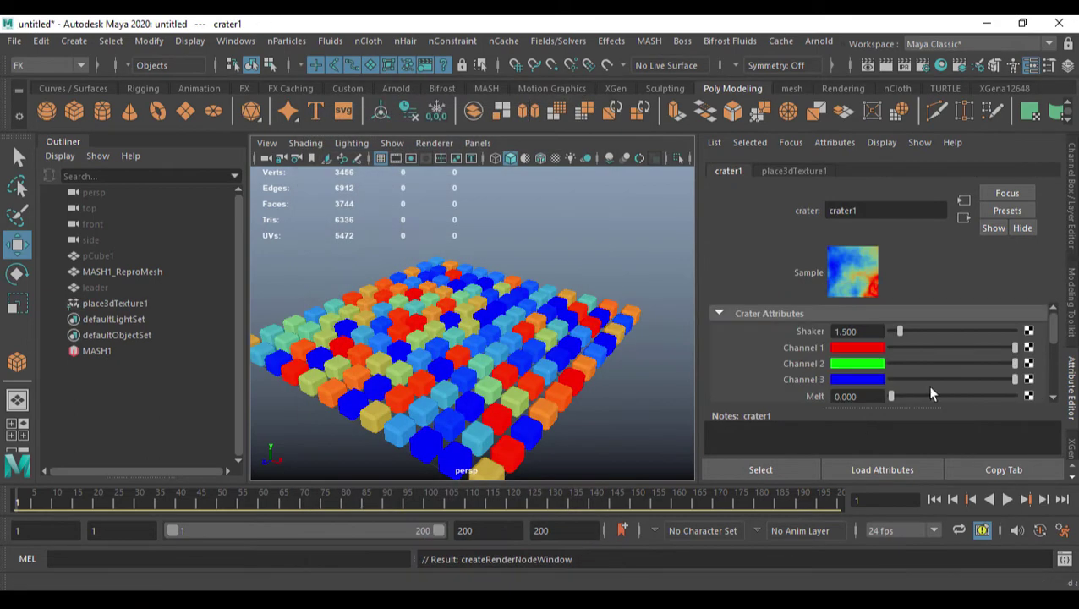
drag(1012, 352, 934, 369)
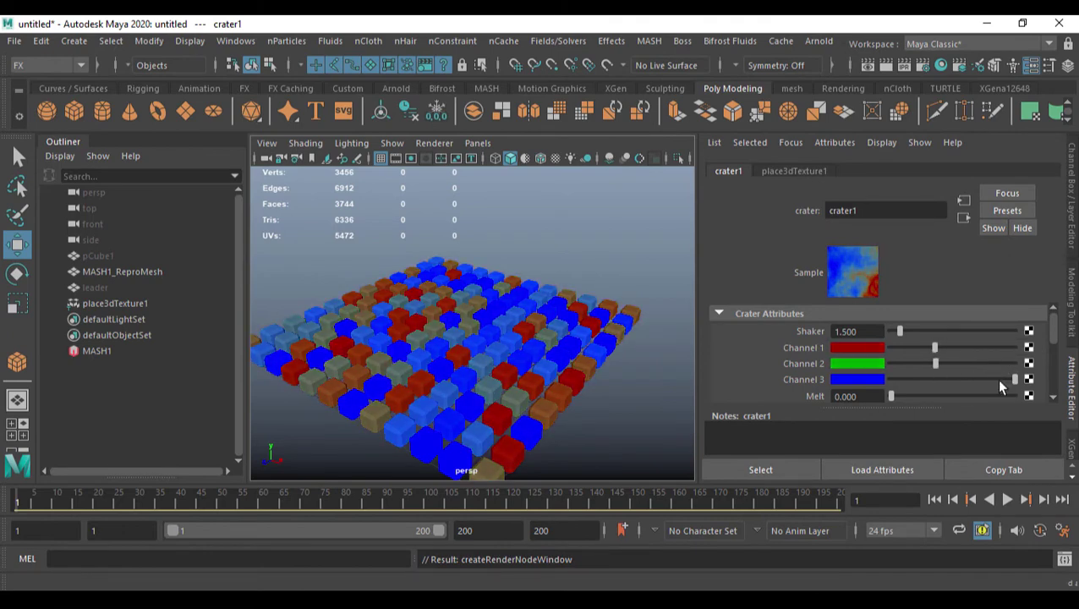
click(963, 219)
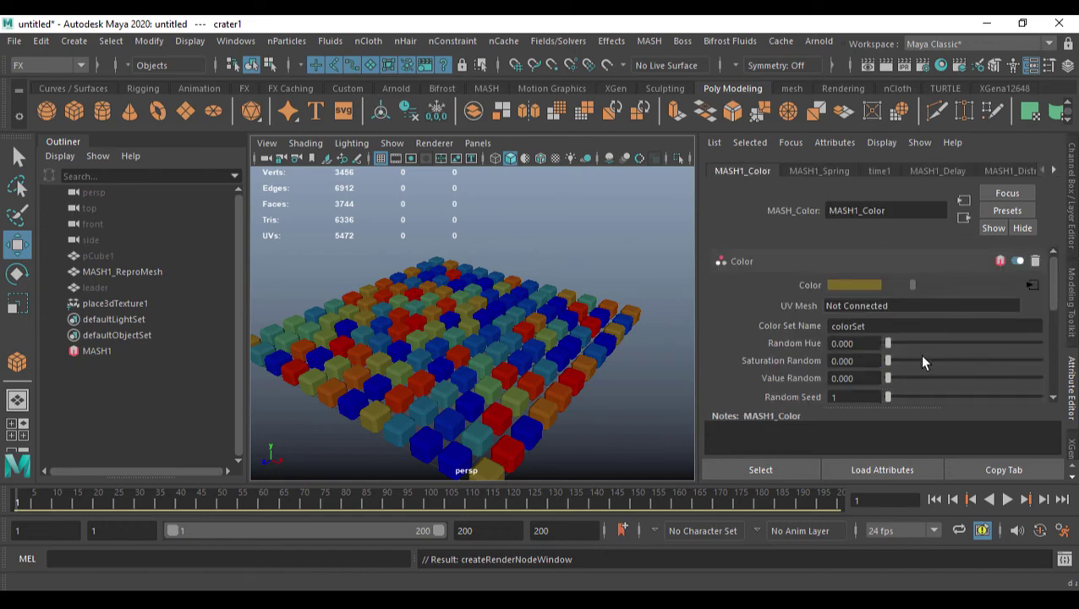
Set the Color node's Random Hue to about 0.632 and Value Random to 0.500, and switch the viewport background to black.
drag(894, 346, 984, 354)
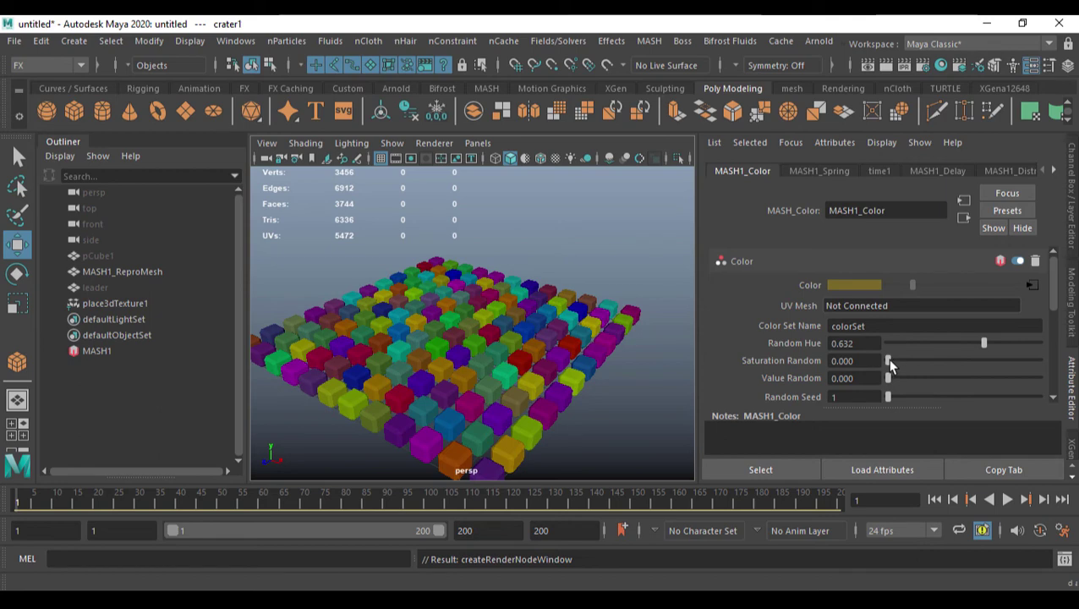
drag(898, 380, 964, 378)
alt+drag(507, 340, 569, 330)
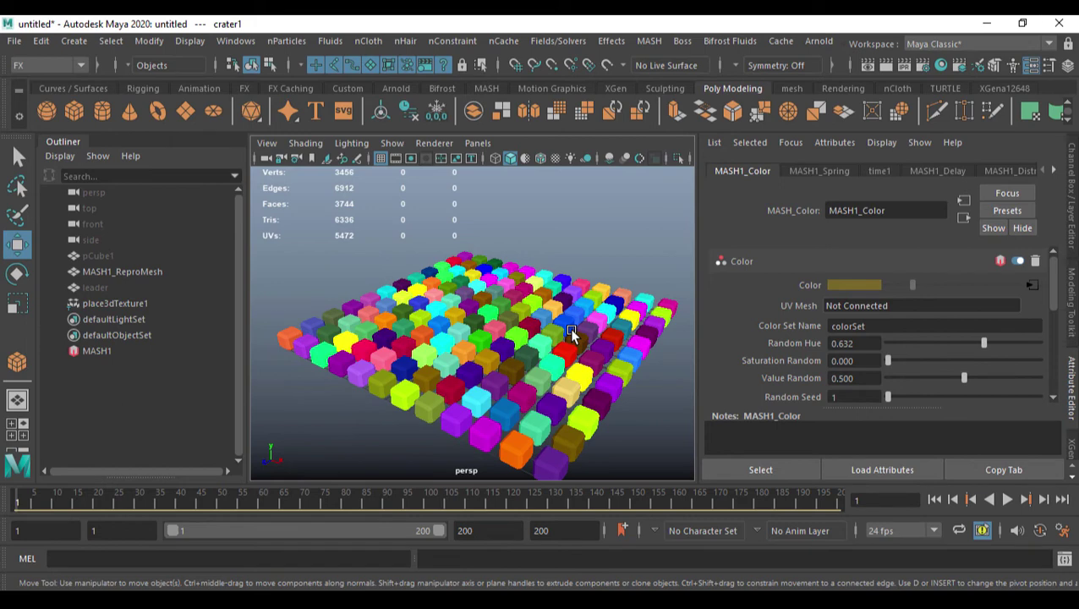
key(alt+b)
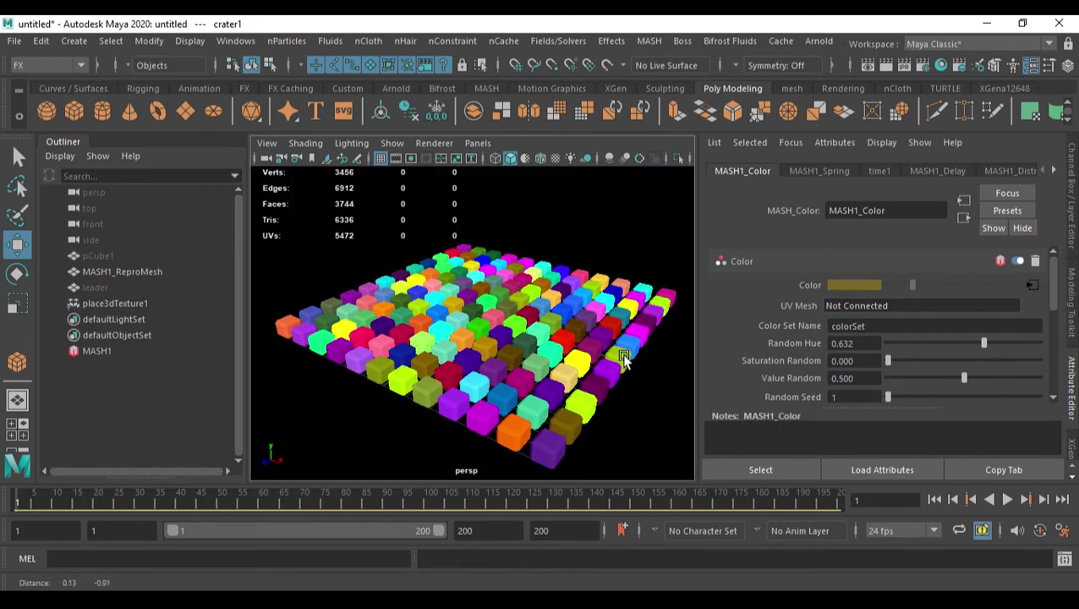
Enable Use Velocity on the Color node and preview how the cube colours respond during the animation.
scroll(920, 360, down, 4)
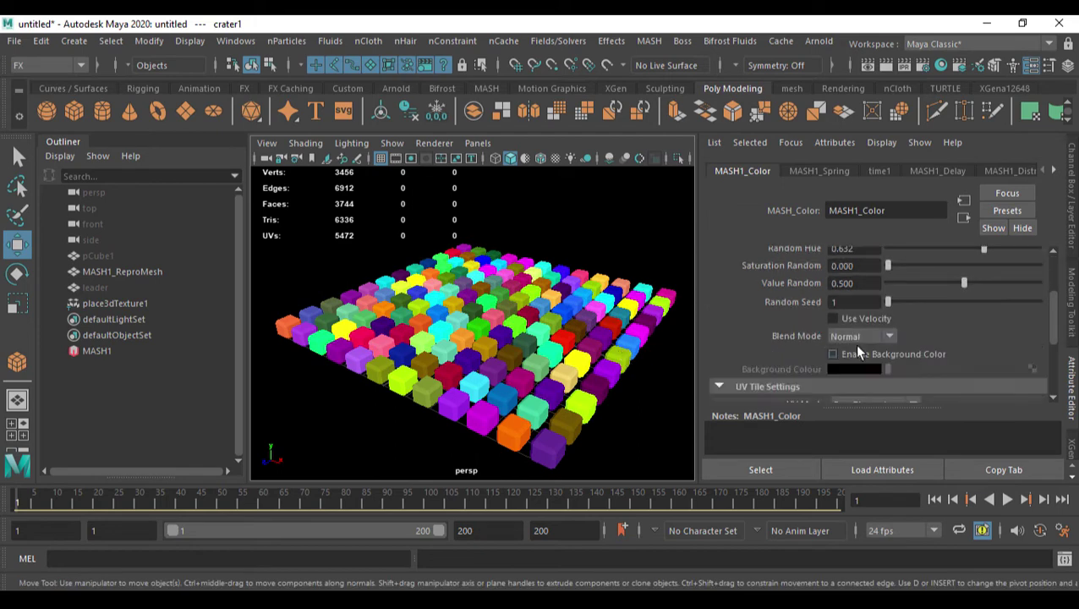
click(858, 320)
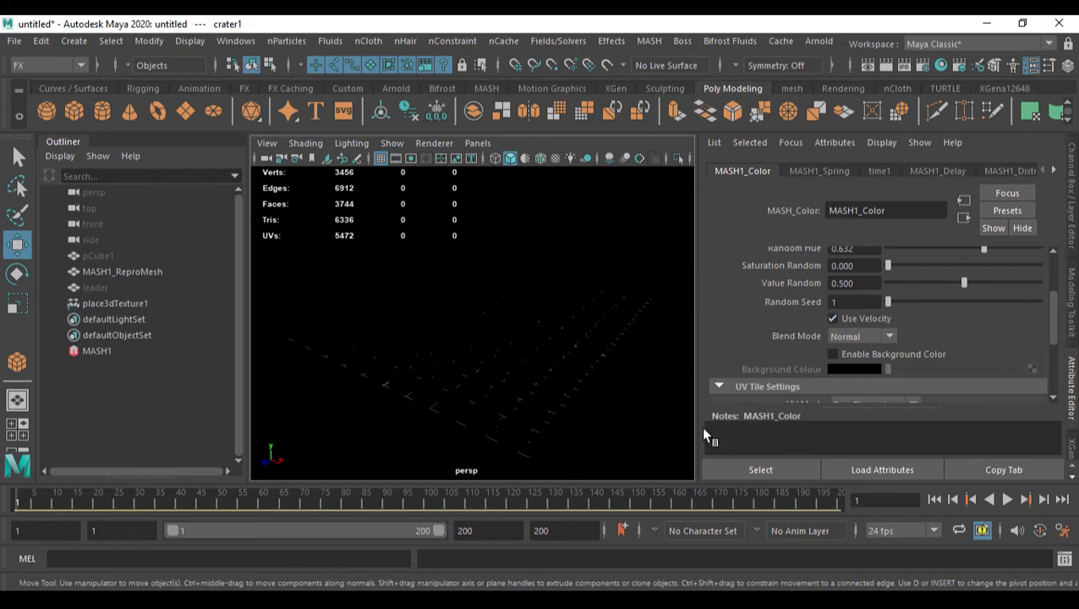
click(1006, 500)
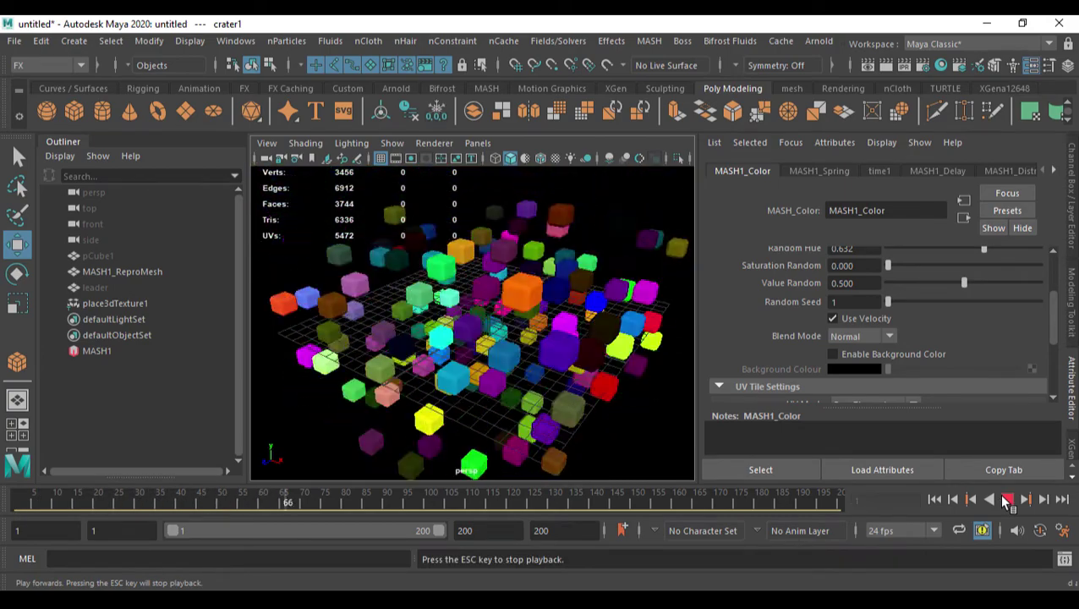
click(1006, 500)
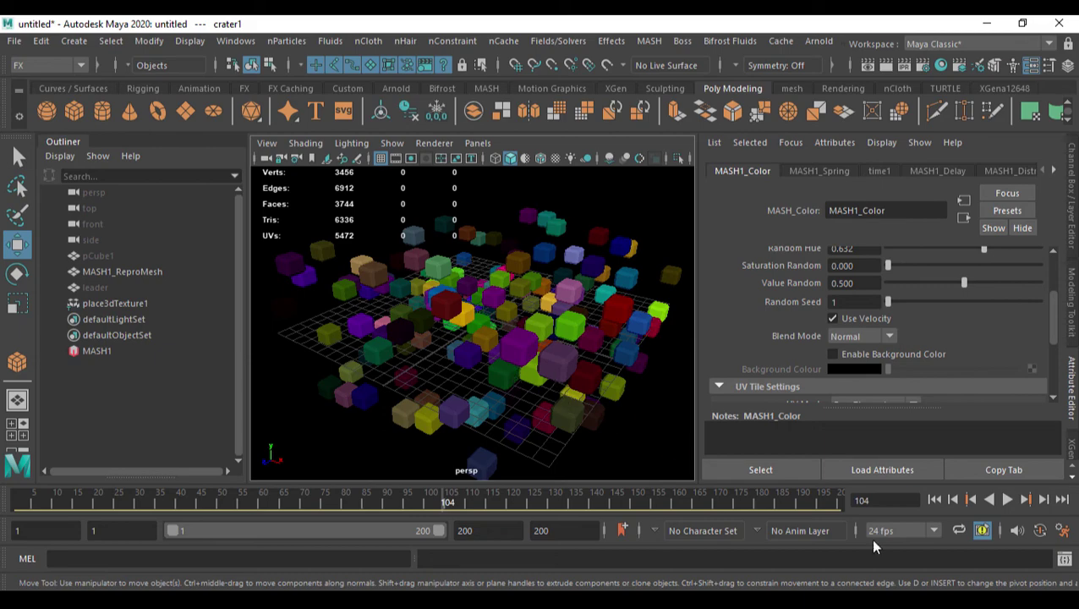
Replay the animation, stop it, and hide the Attribute Editor to give the viewport more room.
click(1006, 499)
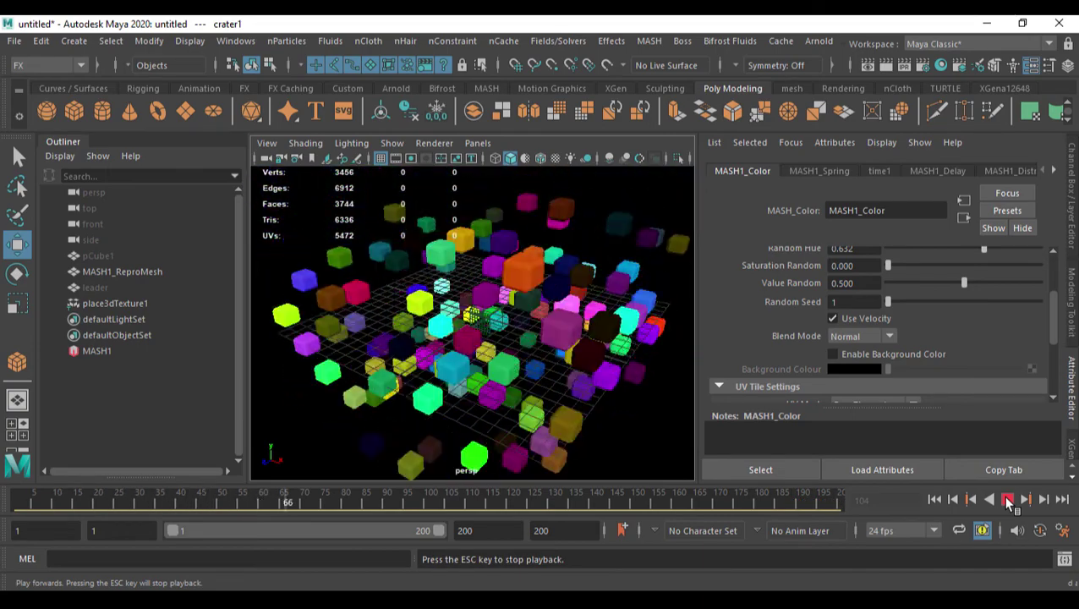
click(1008, 500)
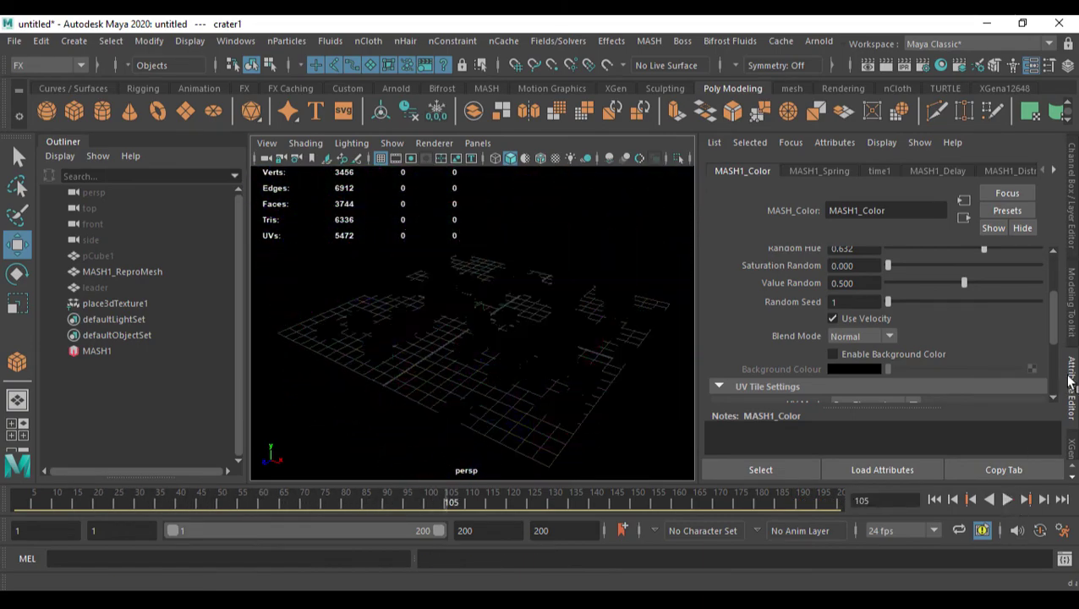
click(1072, 380)
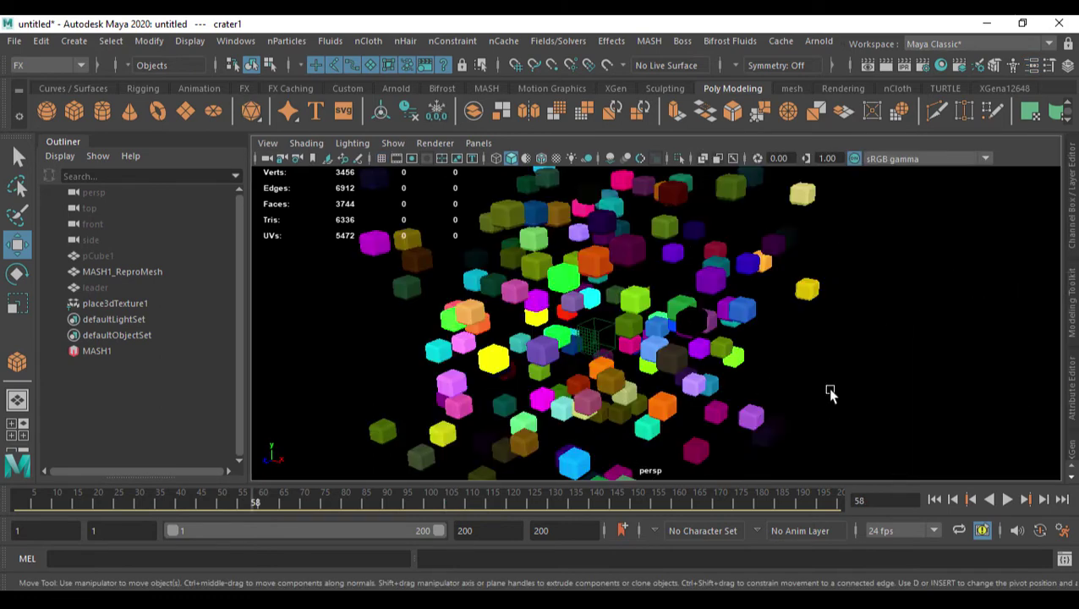